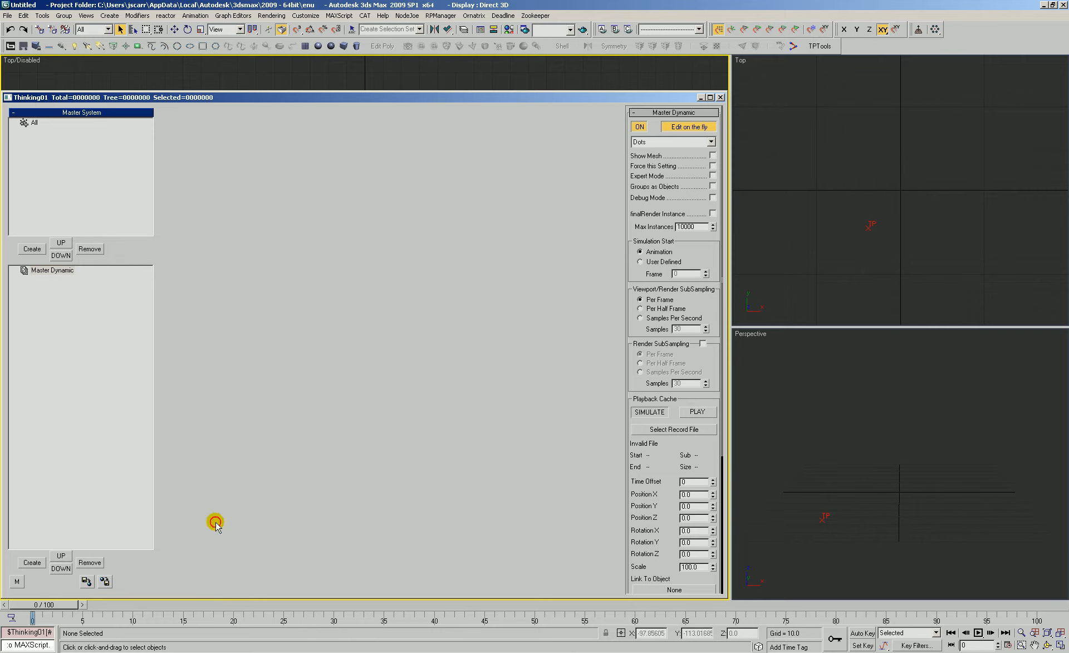
# - Name the dynamic set under Master Dynamic Animated Values and add a nested dynamic set named ex 1
pyautogui.click(62, 279)
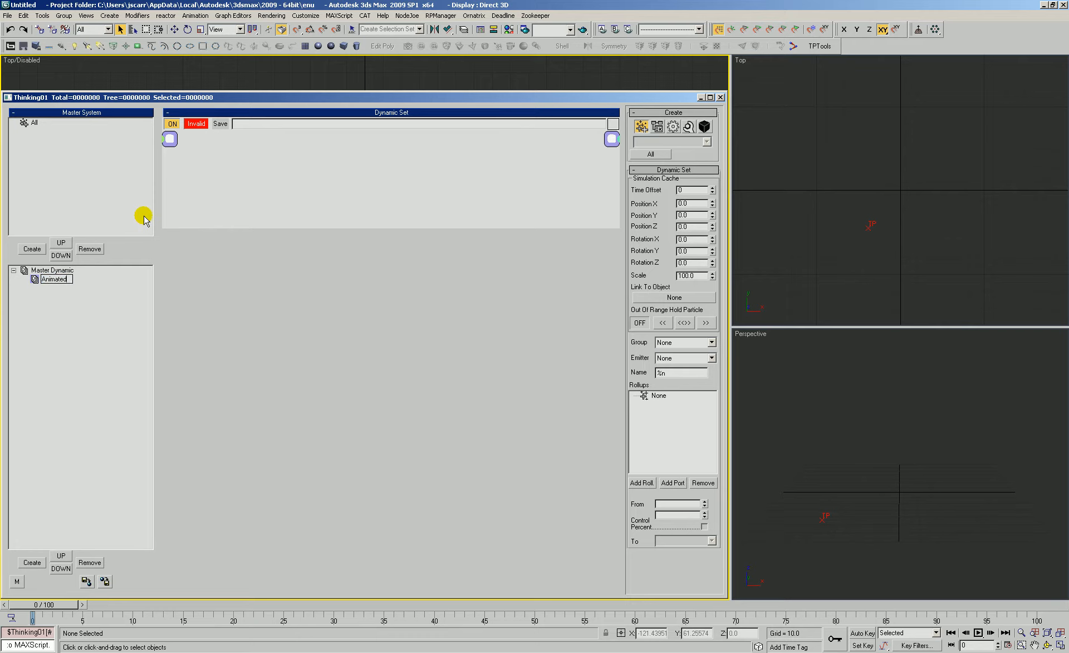
pyautogui.click(32, 562)
pyautogui.click(70, 288)
pyautogui.click(70, 288)
pyautogui.write('es')
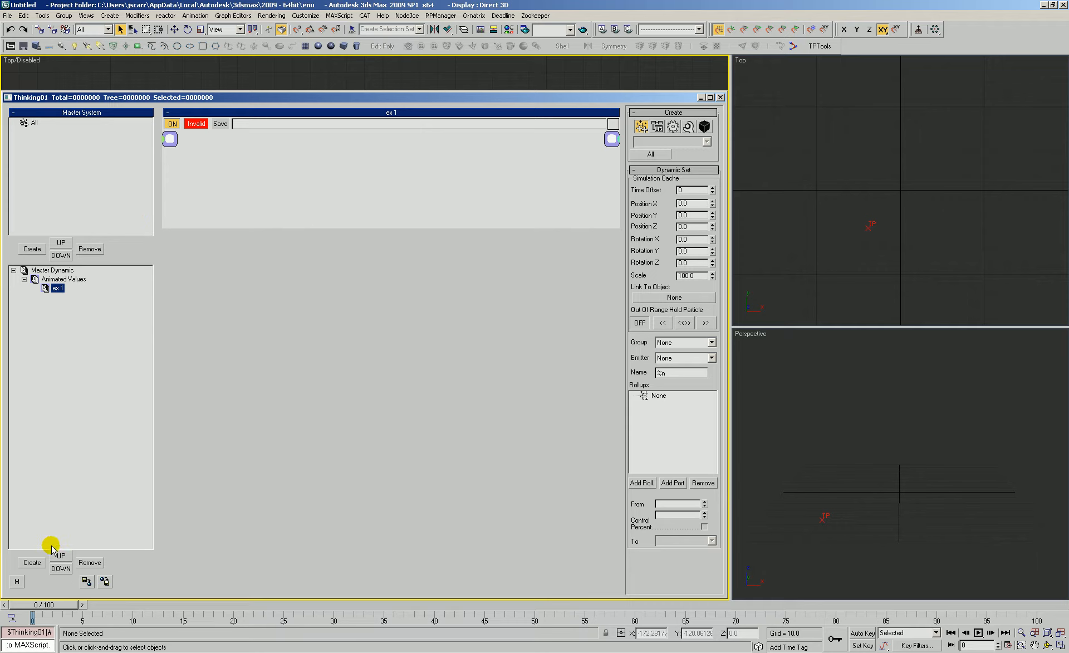
# - Add a dynamic set named birth inside ex 1 and enlarge its node canvas
pyautogui.click(34, 562)
pyautogui.click(78, 296)
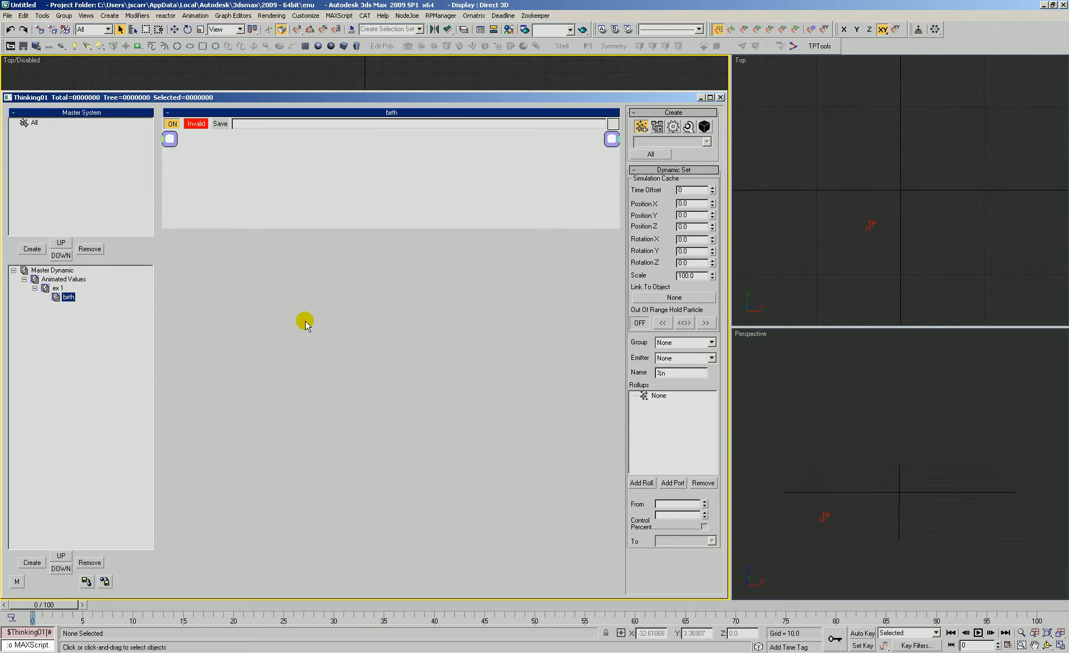
pyautogui.moveTo(298, 227); pyautogui.dragTo(329, 562)
# - Add a Position Born generator operator to the birth set and place it near the middle of the canvas
pyautogui.rightClick(377, 206)
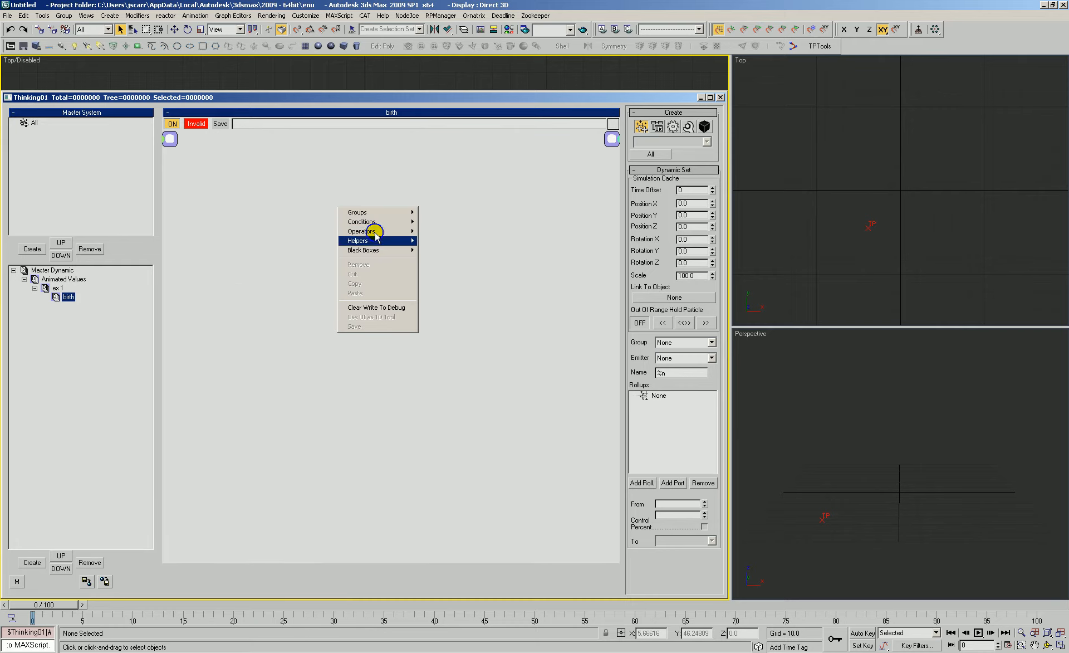
pyautogui.moveTo(381, 233)
pyautogui.moveTo(440, 250)
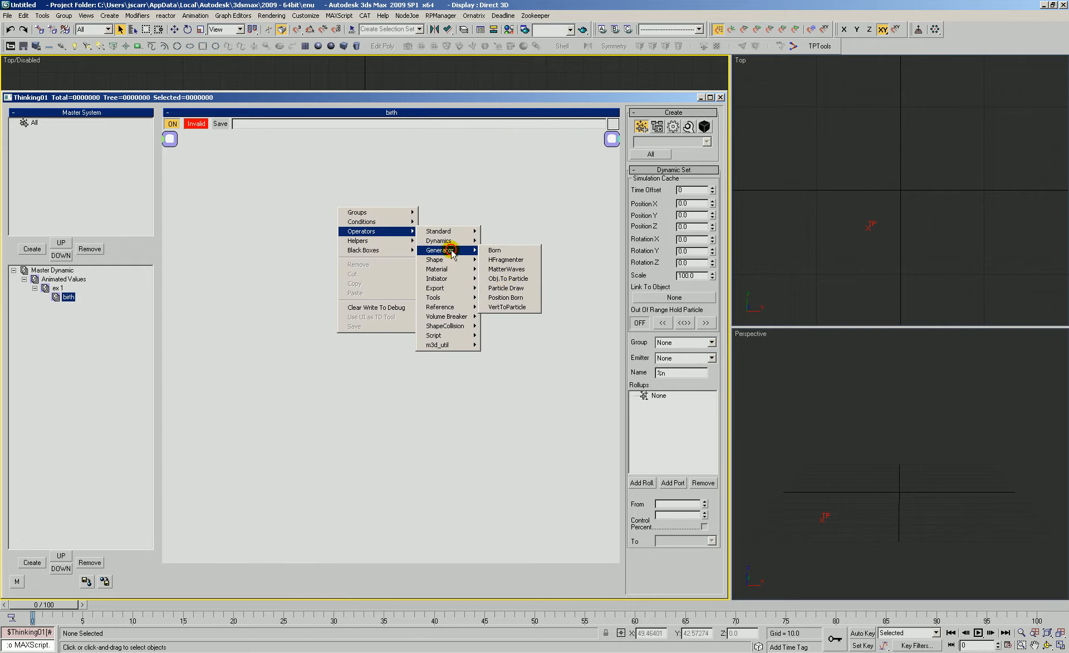
pyautogui.click(506, 297)
pyautogui.moveTo(428, 215); pyautogui.dragTo(413, 232)
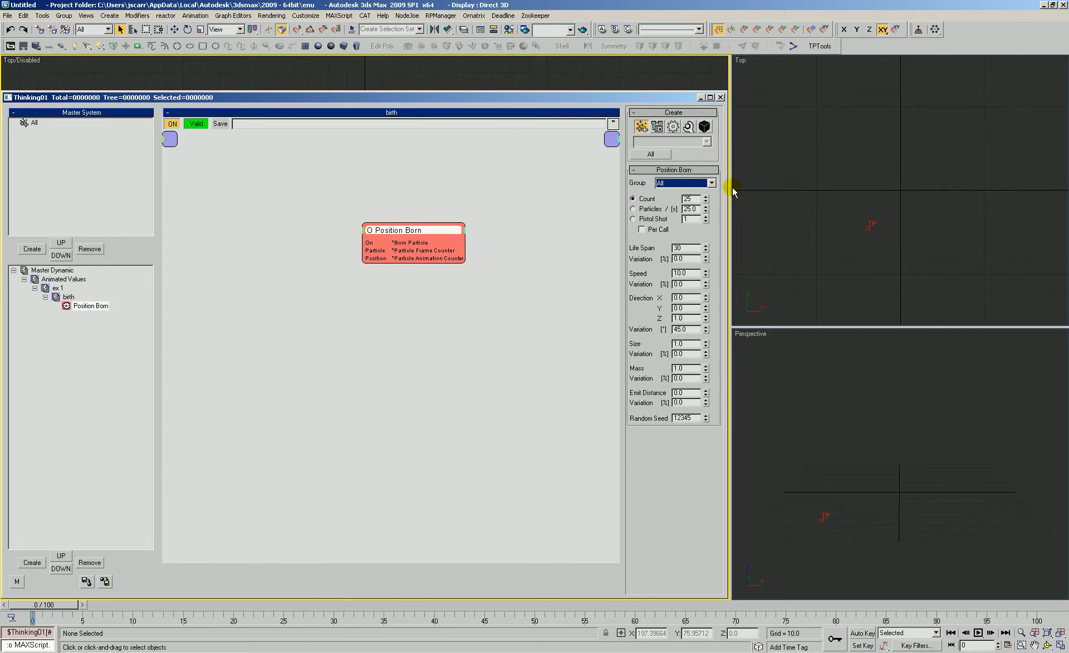
# - Switch Position Born to emit by particles per second and expose its Rate input
pyautogui.click(635, 209)
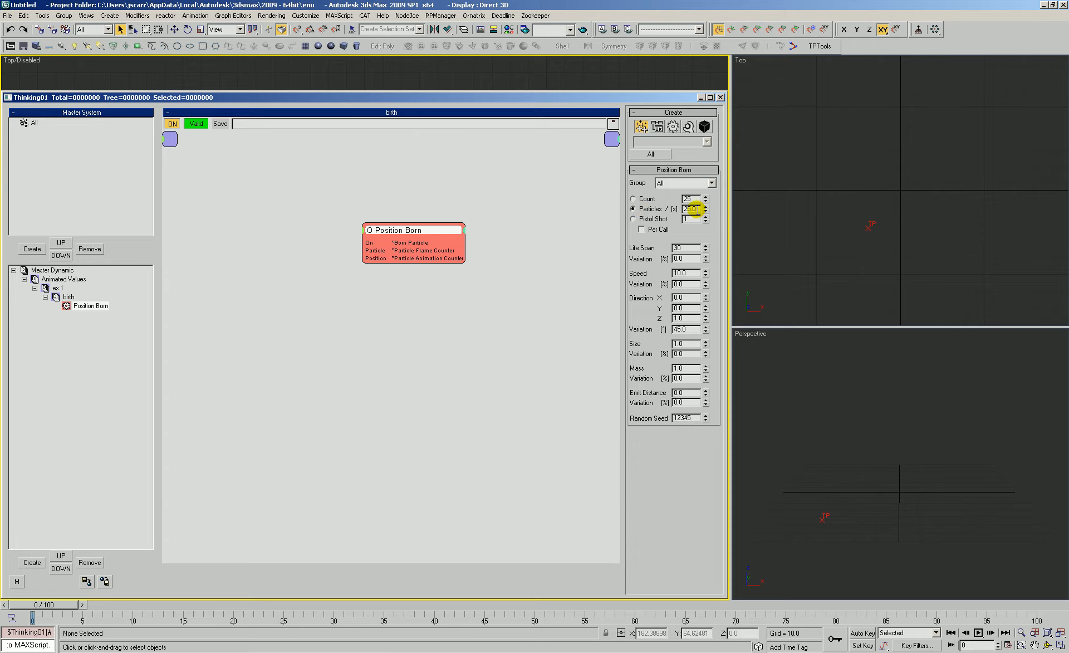
pyautogui.moveTo(696, 209); pyautogui.dragTo(611, 215)
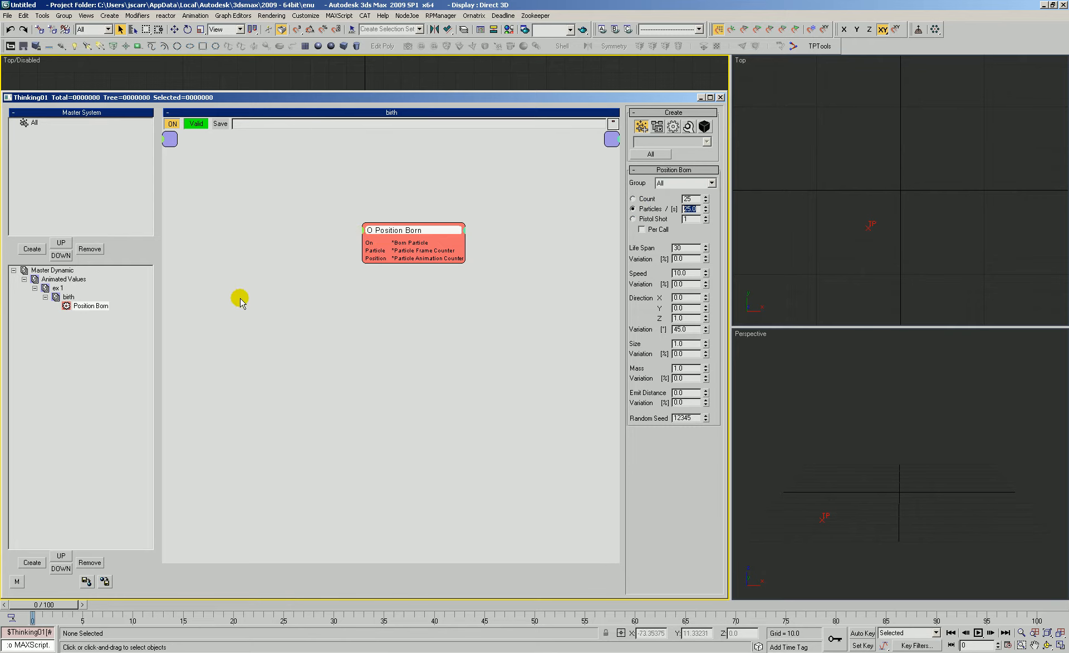
pyautogui.rightClick(359, 230)
pyautogui.click(348, 424)
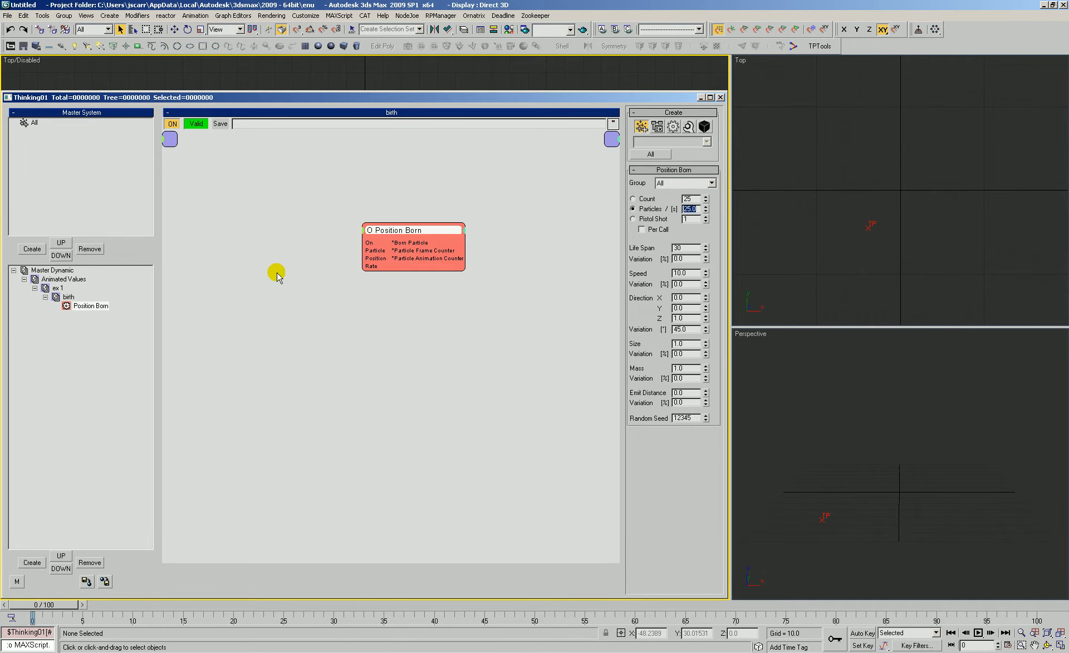
# - Add a Float helper and wire its Value output to the Rate input of Position Born, arranging both nodes neatly
pyautogui.rightClick(275, 278)
pyautogui.moveTo(245, 309)
pyautogui.moveTo(320, 306)
pyautogui.click(362, 370)
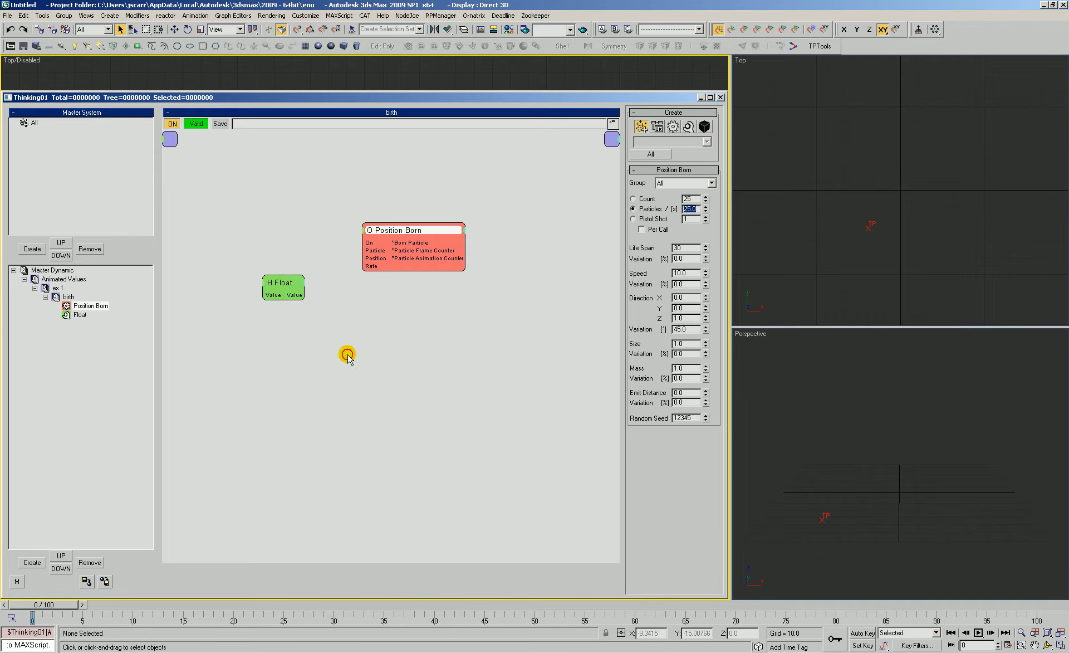
pyautogui.moveTo(284, 287); pyautogui.dragTo(362, 265)
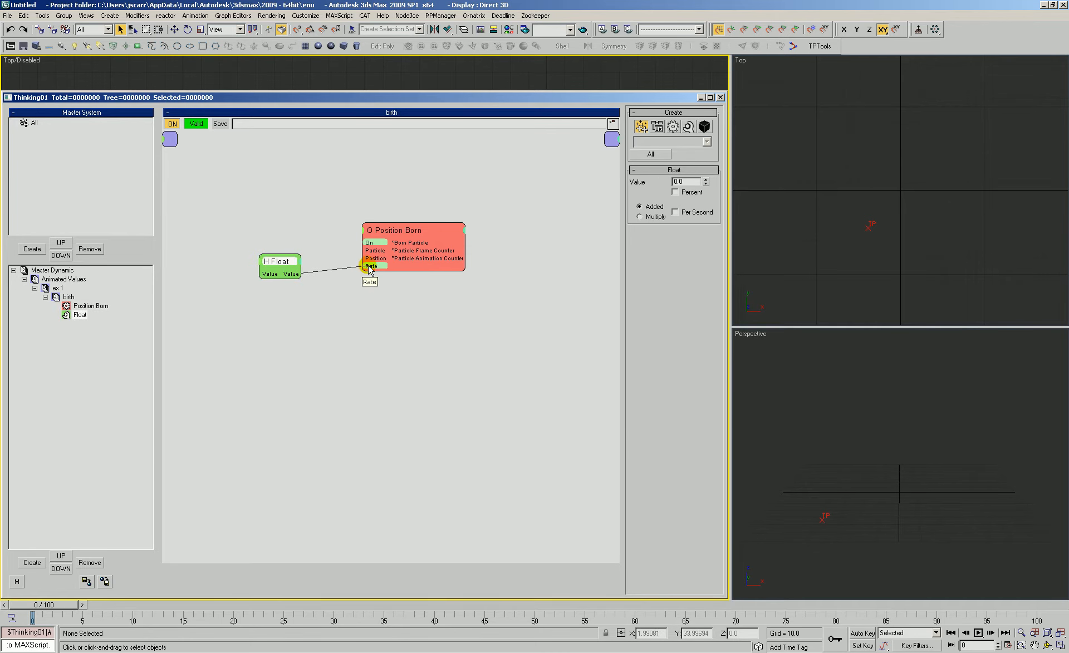
pyautogui.moveTo(280, 263); pyautogui.dragTo(277, 274)
pyautogui.moveTo(396, 230); pyautogui.dragTo(389, 228)
pyautogui.doubleClick(691, 209)
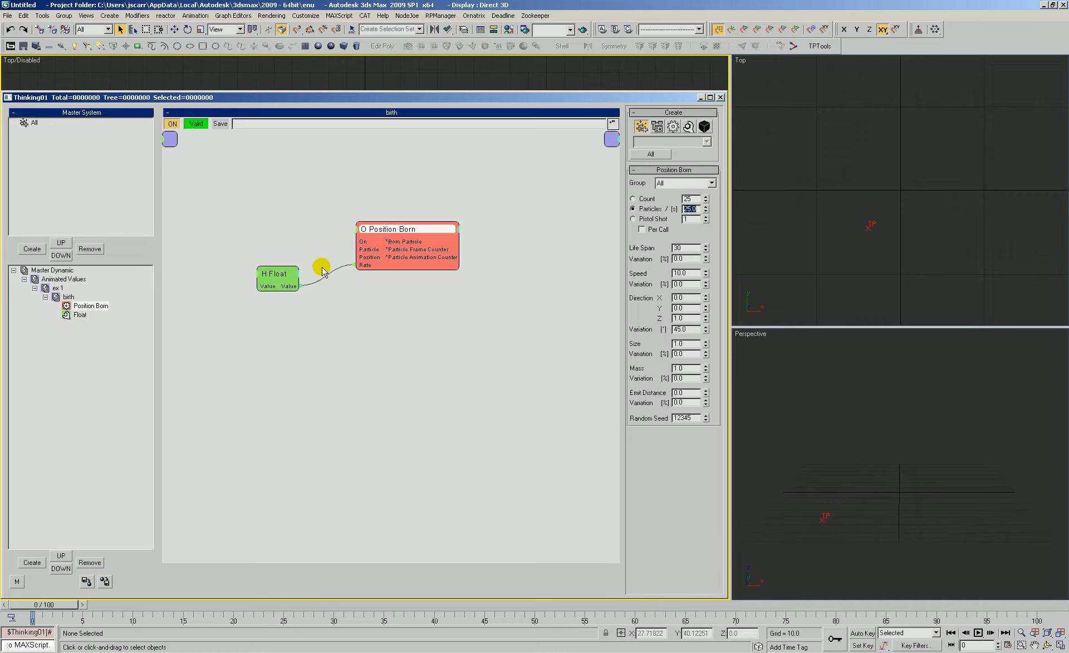
pyautogui.moveTo(275, 273); pyautogui.dragTo(263, 265)
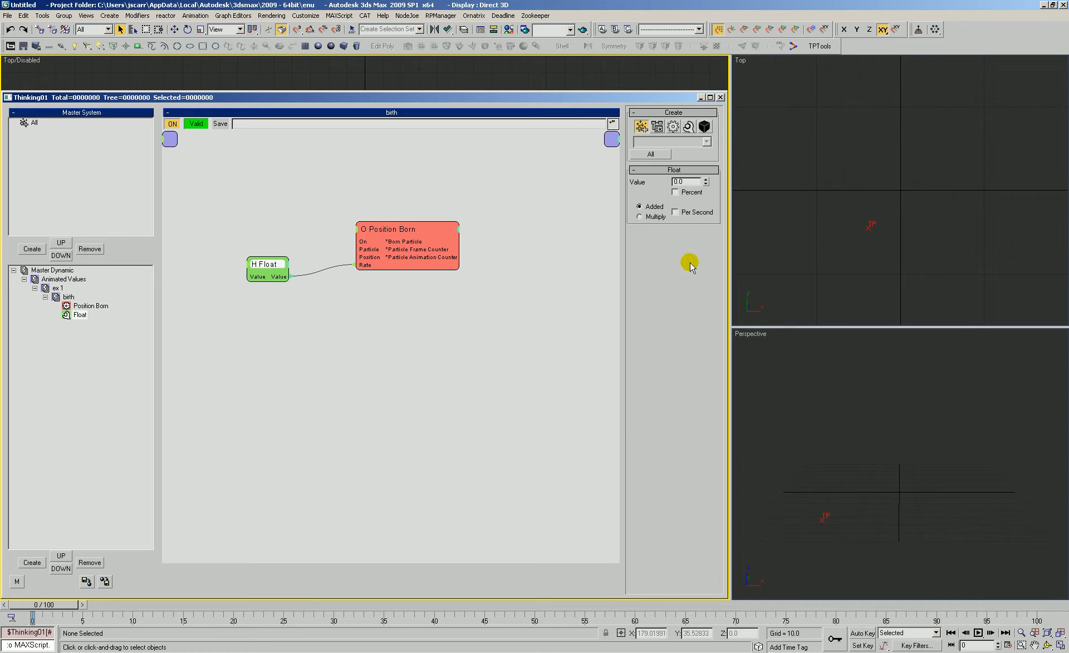
# - Turn on Auto Key and key the Float value at 500 on frame 30
pyautogui.click(861, 634)
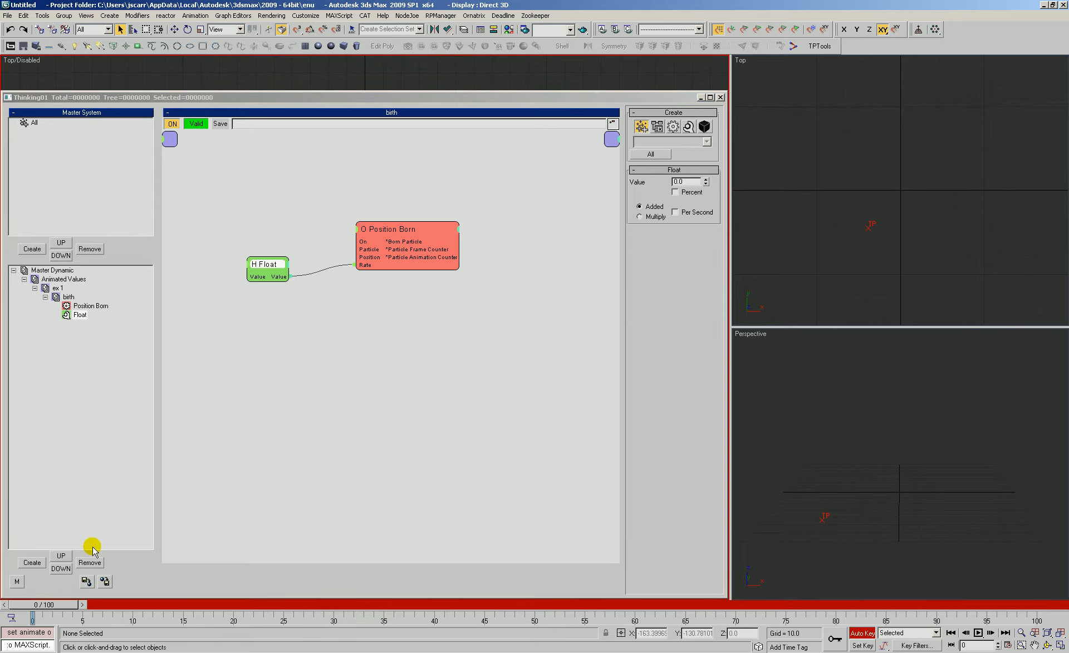
pyautogui.moveTo(45, 604); pyautogui.dragTo(339, 612)
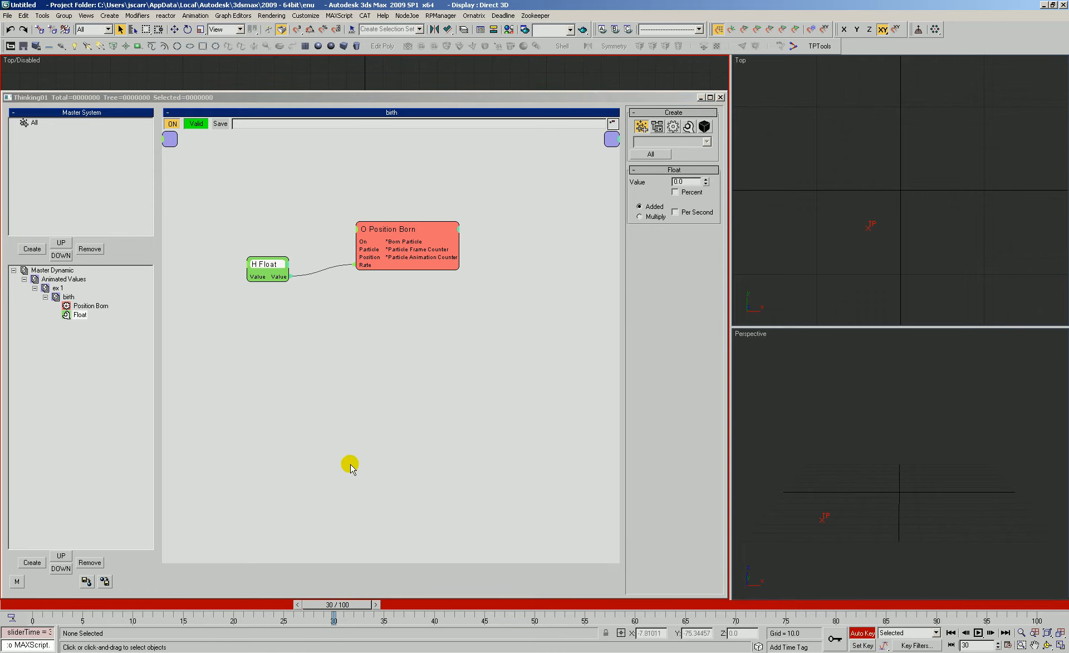
pyautogui.click(347, 242)
pyautogui.moveTo(706, 181); pyautogui.dragTo(634, 183)
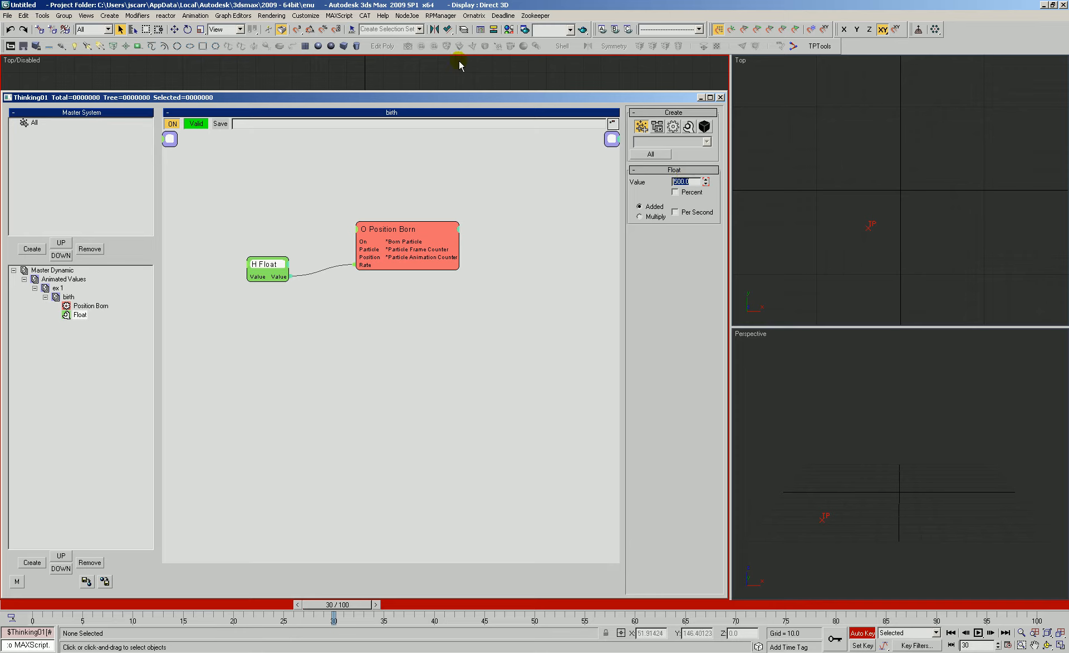
# - Key the Float value at 0 on frame 50 and turn off Auto Key
pyautogui.moveTo(353, 606); pyautogui.dragTo(542, 604)
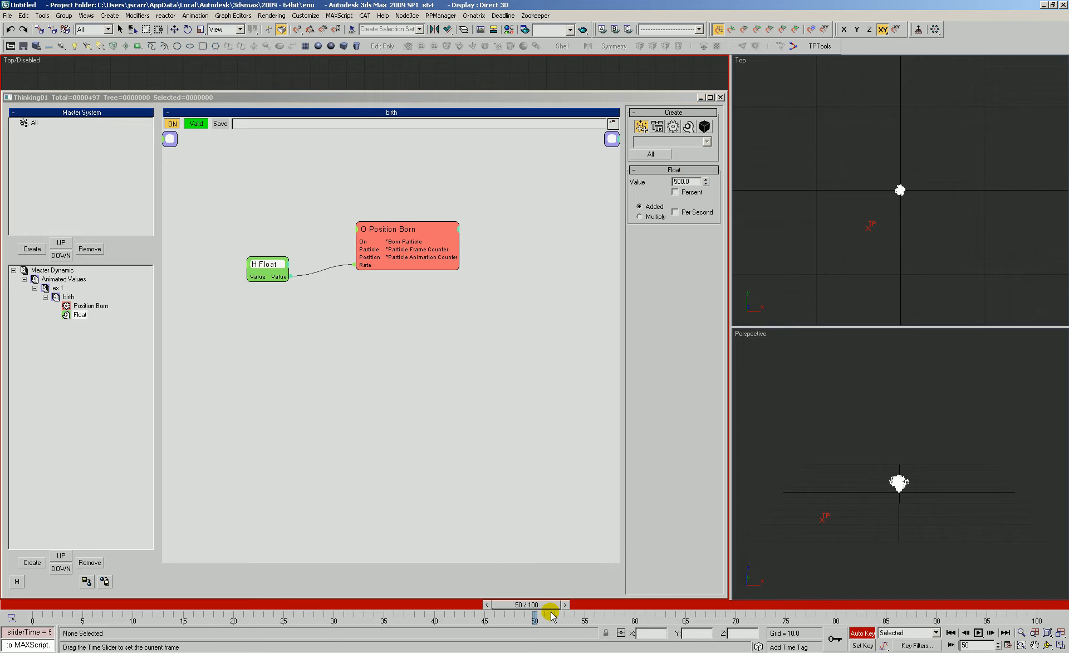
pyautogui.doubleClick(686, 182)
pyautogui.write('0')
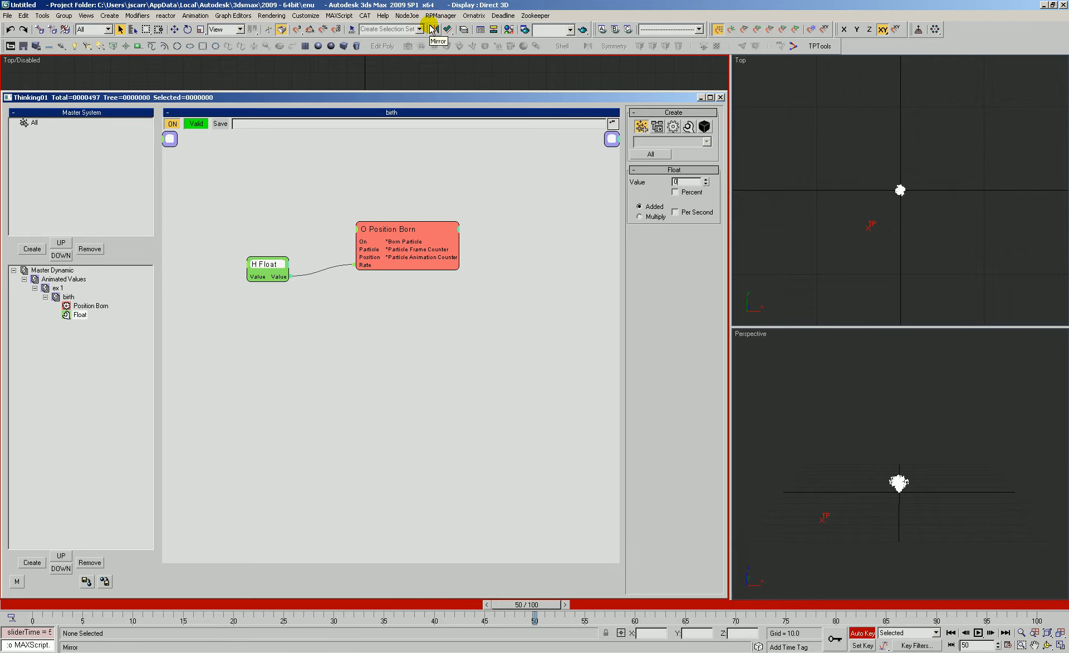
pyautogui.click(863, 633)
# - Increase the Position Born speed and scrub the timeline to frame 54 to preview the animated emission rate
pyautogui.click(419, 220)
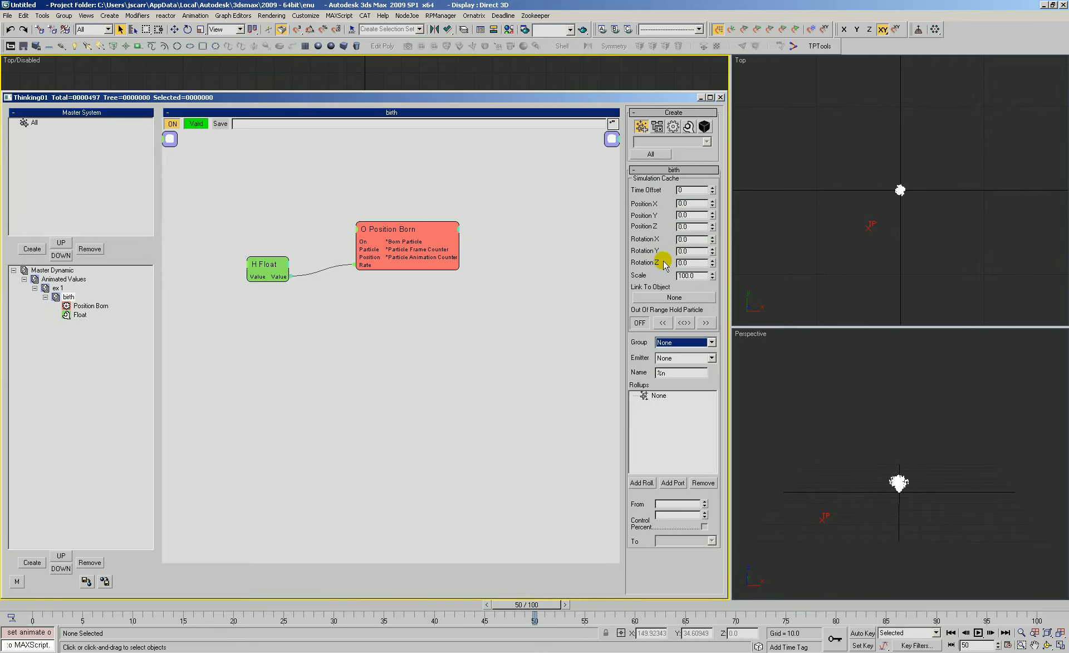
pyautogui.doubleClick(682, 274)
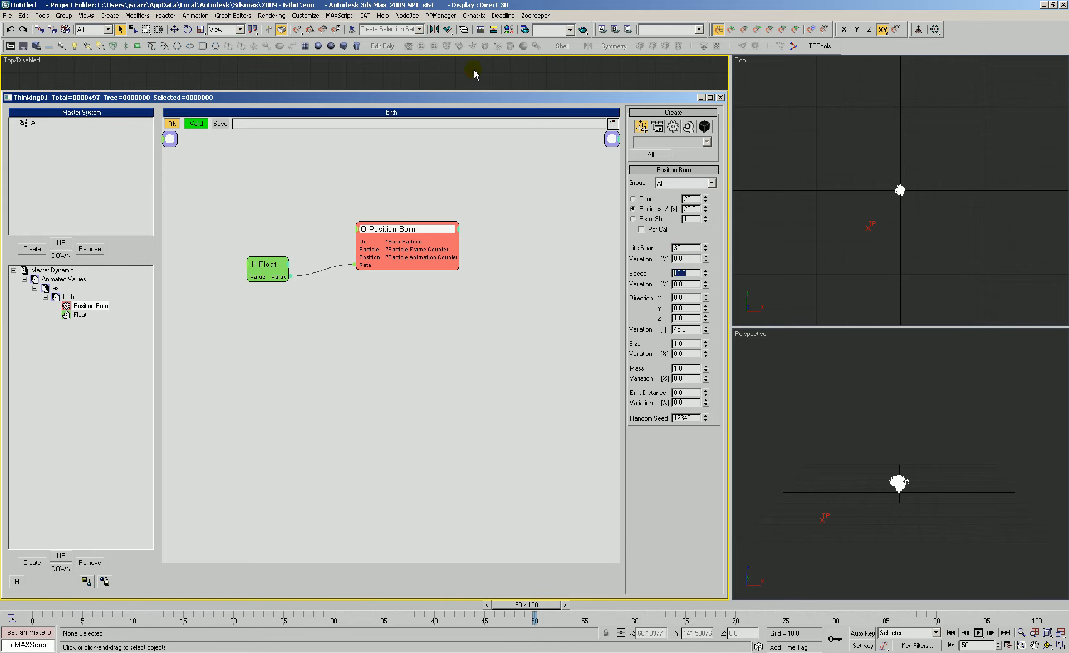
pyautogui.moveTo(41, 605); pyautogui.dragTo(143, 618)
pyautogui.click(250, 281)
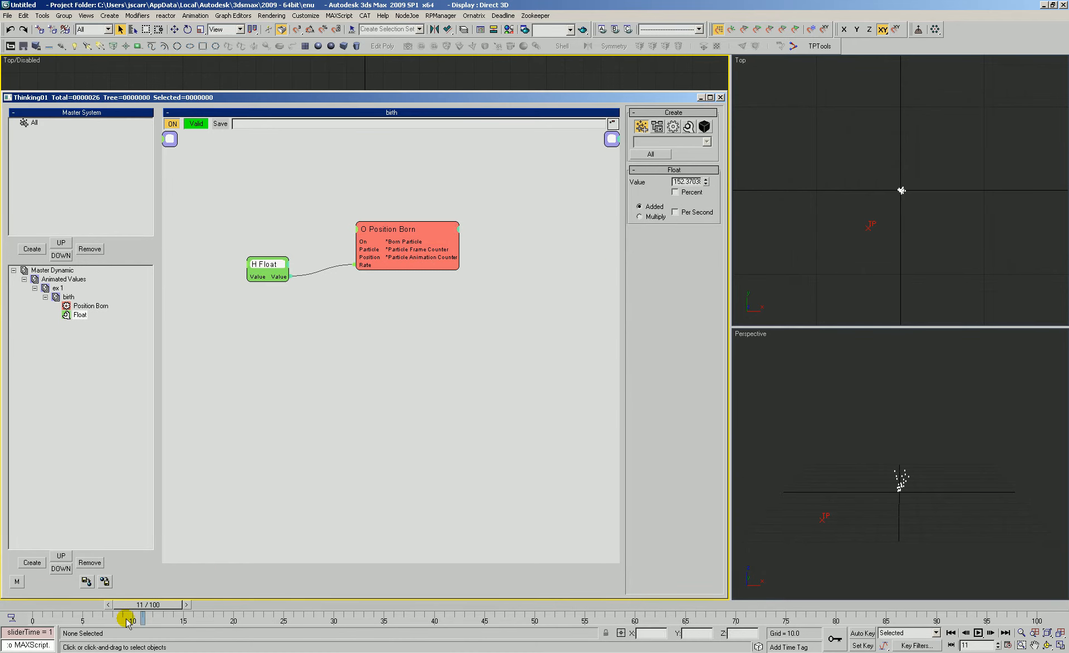
pyautogui.moveTo(136, 612); pyautogui.dragTo(562, 621)
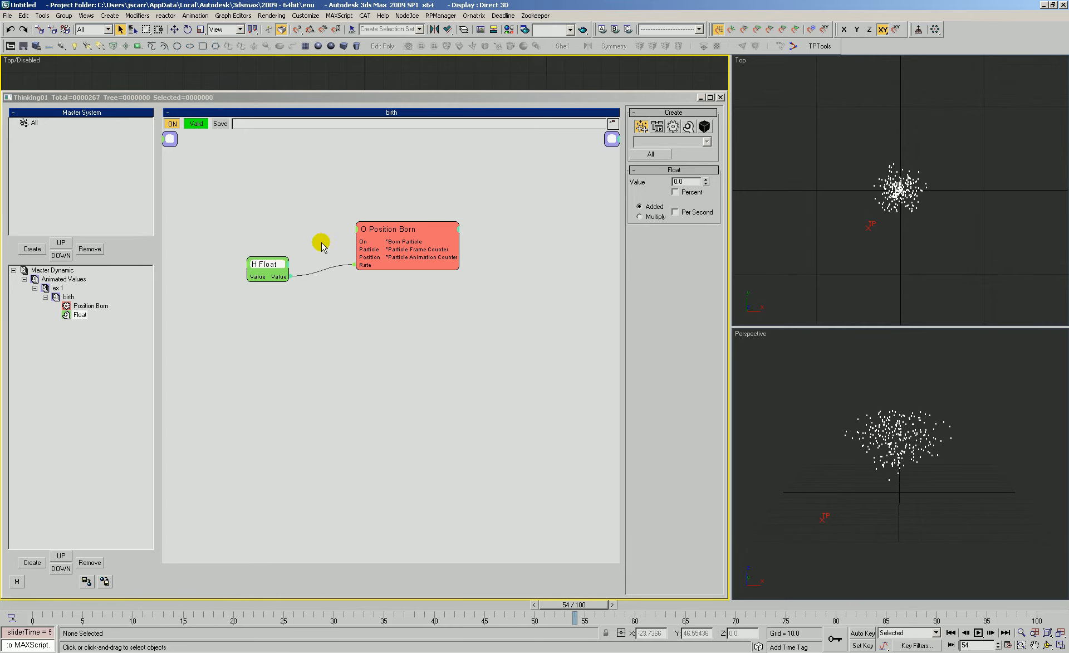
# - Open the Float value in Track View and display its full Bezier Float animation curve
pyautogui.rightClick(686, 181)
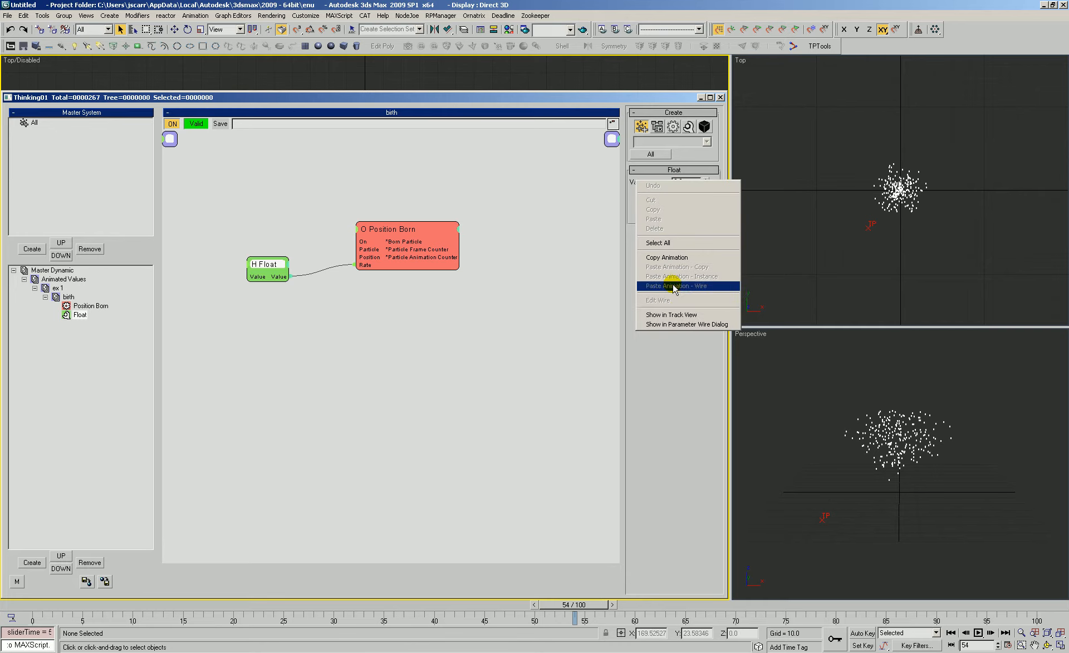
pyautogui.click(673, 315)
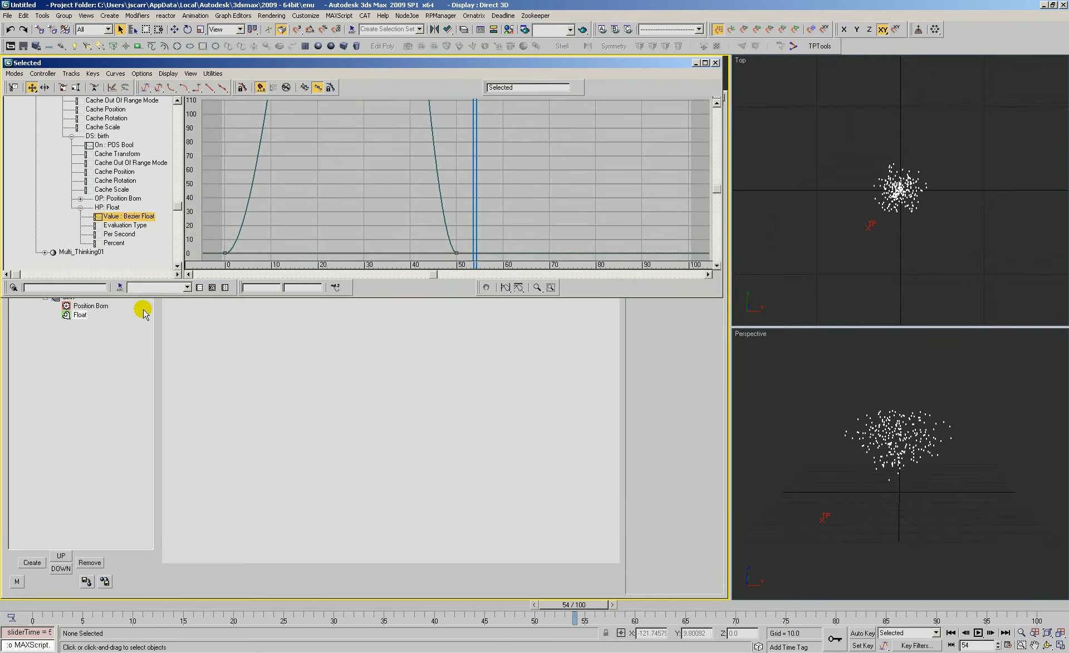
pyautogui.click(81, 163)
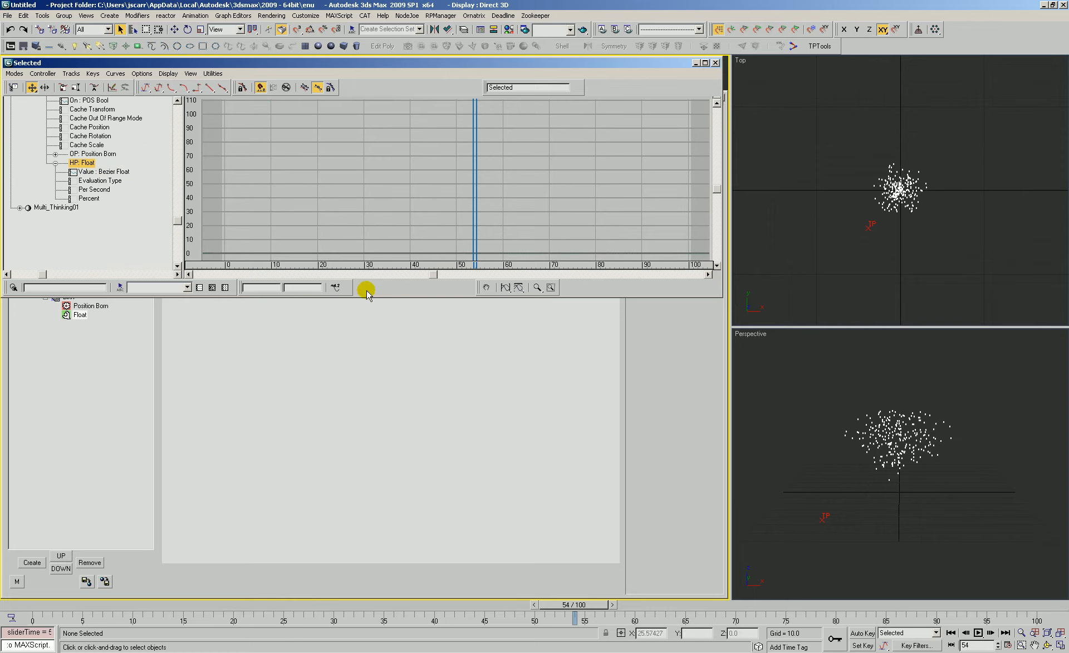
pyautogui.click(88, 171)
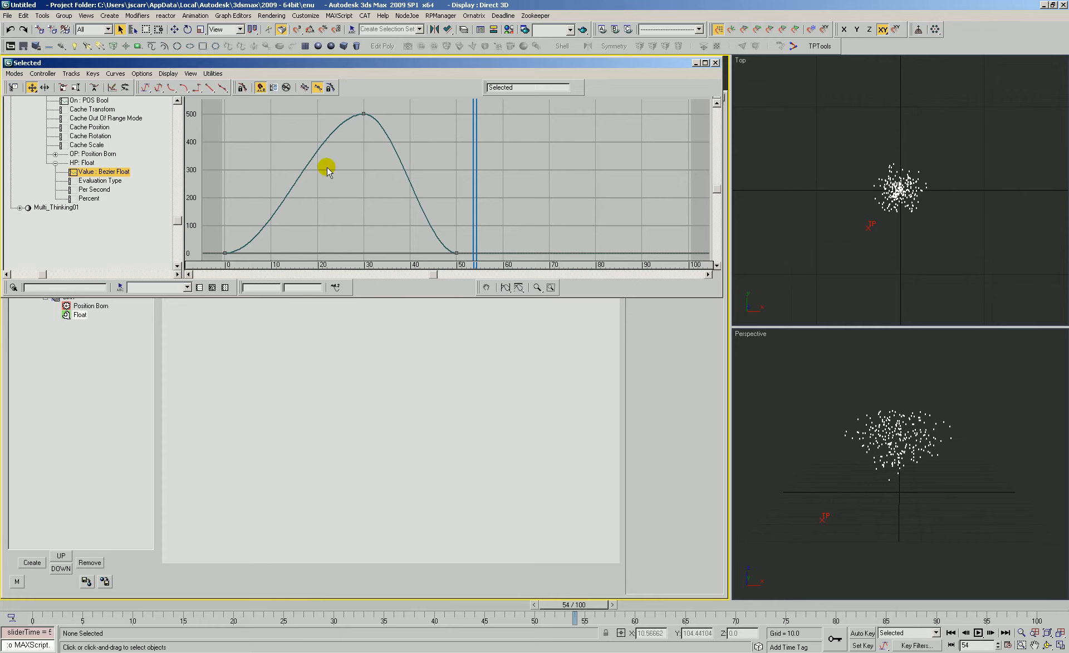
# - Move the Float curve's peak key to frame 21 at 496, adjust its tangents, and preview the emission from frame 0 to 37
pyautogui.moveTo(254, 208); pyautogui.dragTo(203, 266)
pyautogui.moveTo(272, 254); pyautogui.dragTo(295, 217)
pyautogui.moveTo(364, 114); pyautogui.dragTo(269, 115)
pyautogui.moveTo(514, 217); pyautogui.dragTo(402, 253)
pyautogui.click(347, 111)
pyautogui.moveTo(377, 114); pyautogui.dragTo(392, 116)
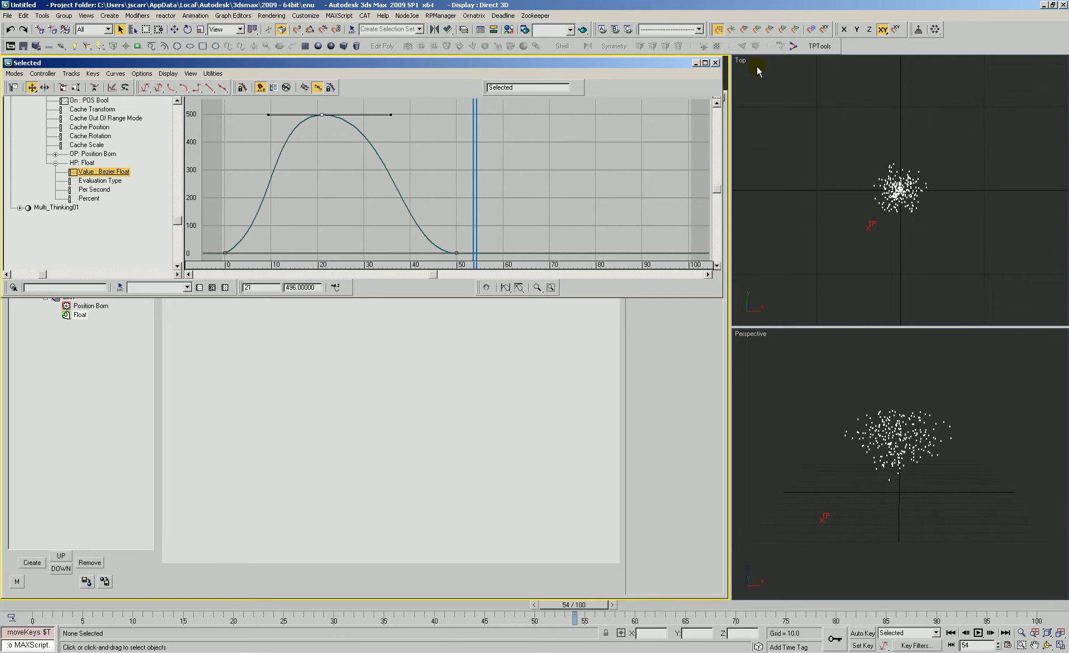
pyautogui.click(715, 63)
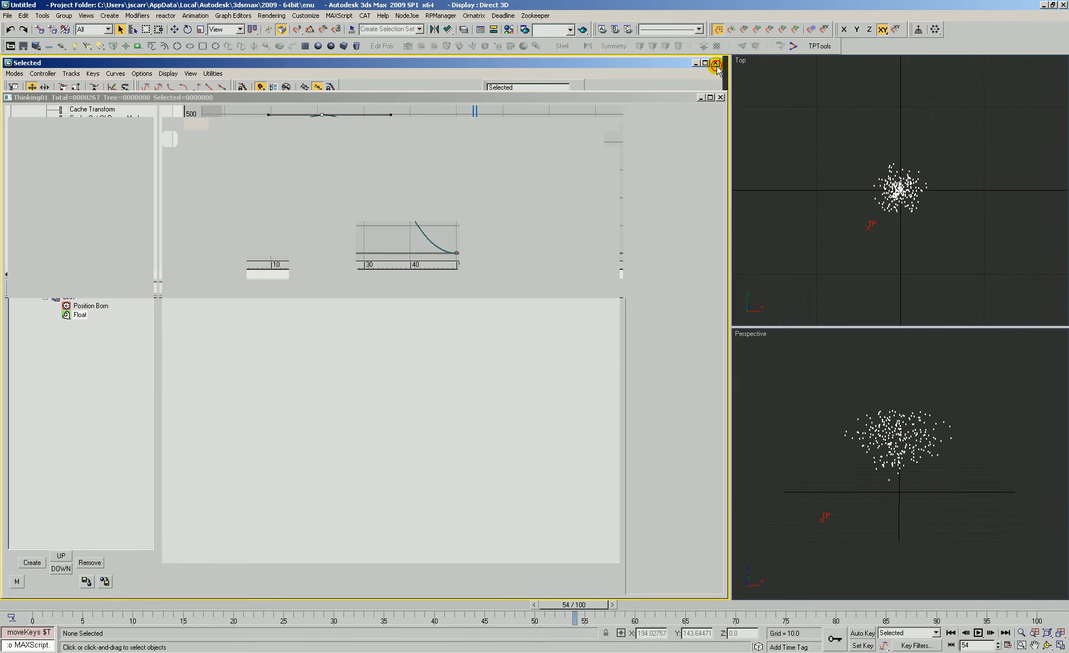
pyautogui.click(35, 607)
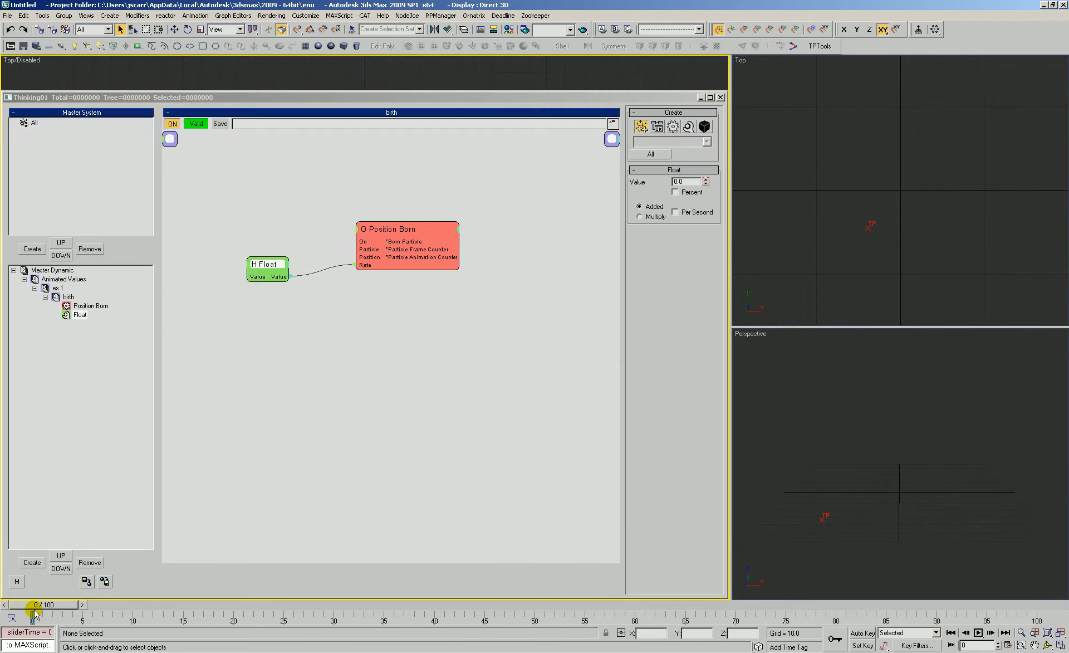
pyautogui.moveTo(34, 613); pyautogui.dragTo(404, 618)
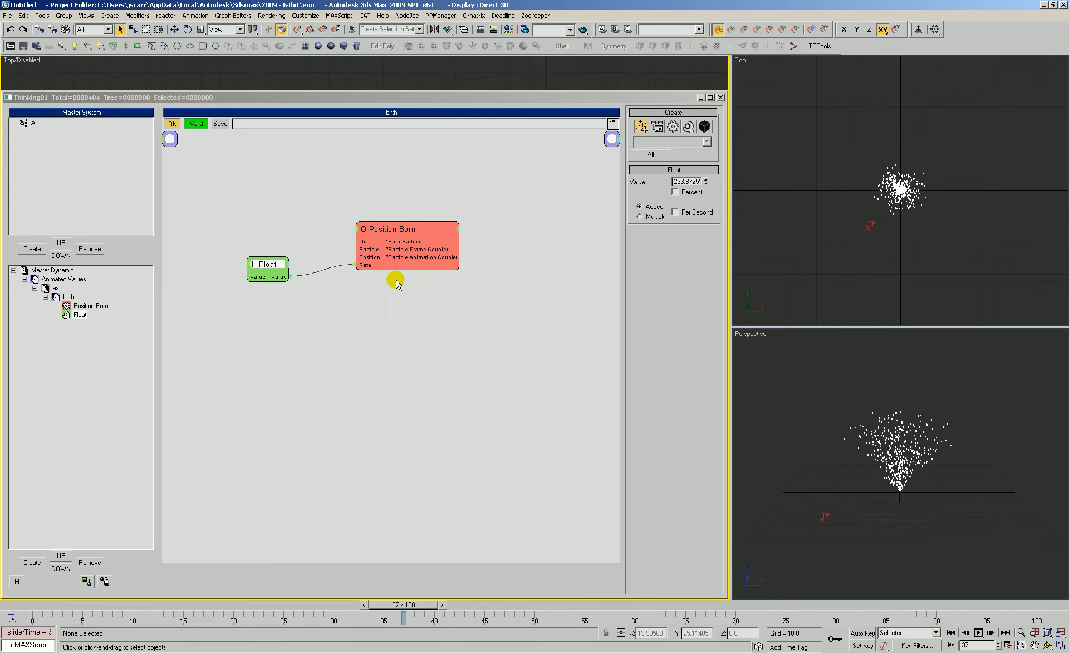
# - Collapse the ex 1 dynamic set in the hierarchy and turn it off
pyautogui.doubleClick(55, 298)
pyautogui.click(45, 289)
pyautogui.click(35, 287)
pyautogui.click(56, 280)
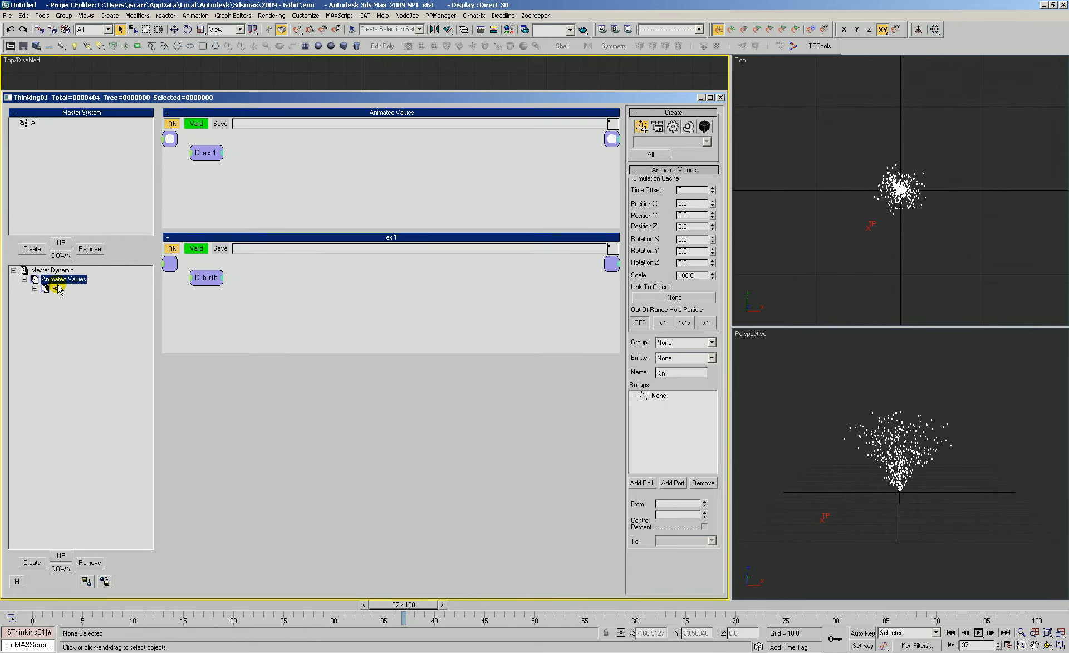
pyautogui.rightClick(58, 288)
# - Add a dynamic set named ex 2 under Animated Values and enlarge its node canvas
pyautogui.click(37, 564)
pyautogui.click(64, 299)
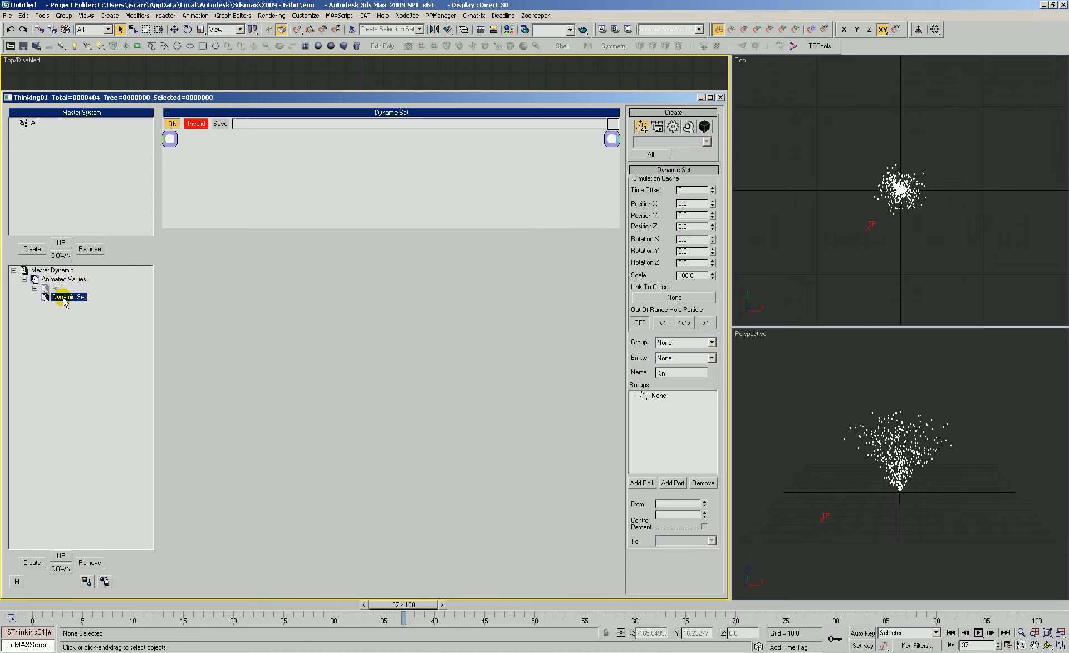
pyautogui.write('ex 2')
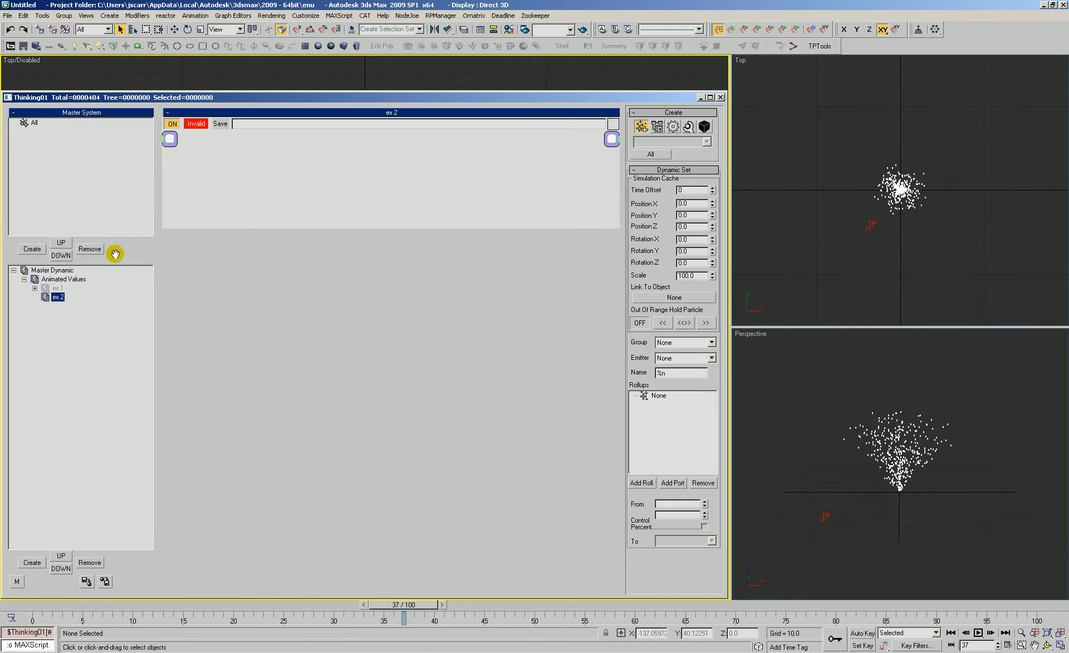
pyautogui.moveTo(337, 228); pyautogui.dragTo(344, 516)
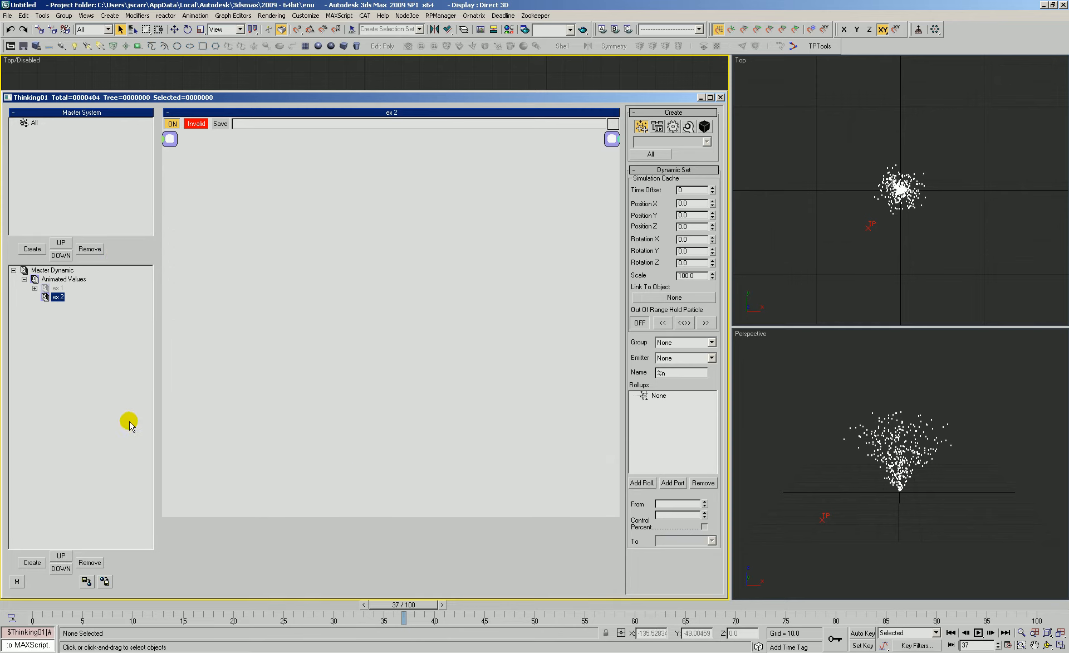
# - Add two dynamic sets inside ex 2 and name the first one birth
pyautogui.click(29, 558)
pyautogui.click(74, 306)
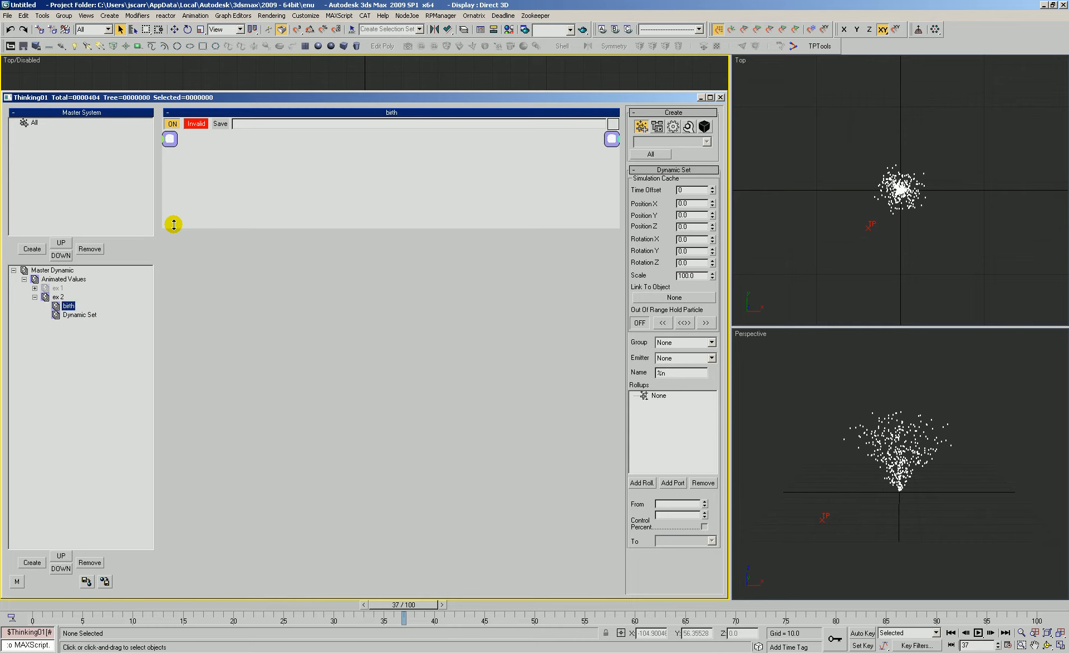
# - Rename the second dynamic set inside ex 2 to animated velocity and return to frame 0
pyautogui.click(76, 314)
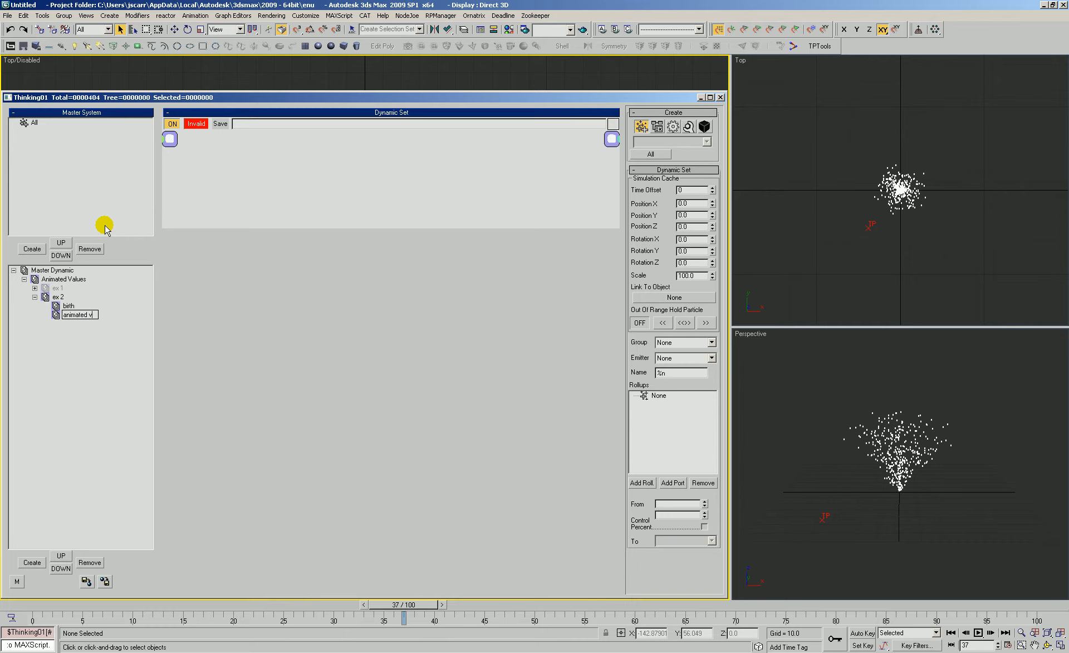
pyautogui.write('animated velocity')
pyautogui.press('Return')
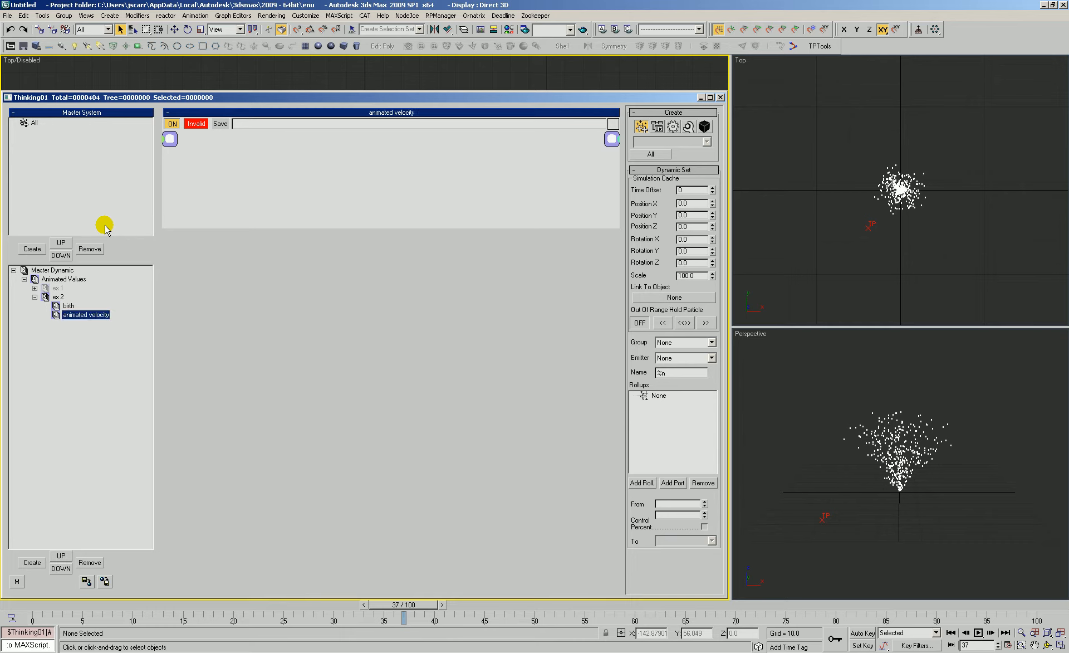
pyautogui.click(14, 605)
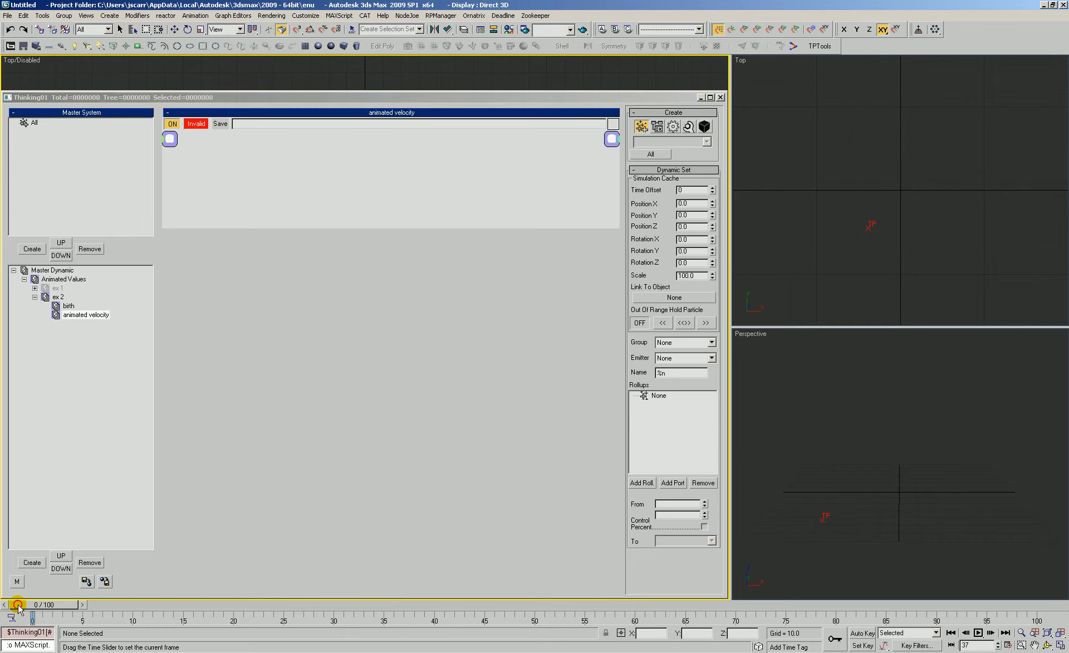
# - Enlarge the birth set's node canvas and place a Particle Draw generator operator in it
pyautogui.click(68, 306)
pyautogui.moveTo(279, 226); pyautogui.dragTo(284, 535)
pyautogui.rightClick(242, 198)
pyautogui.click(291, 223)
pyautogui.click(348, 245)
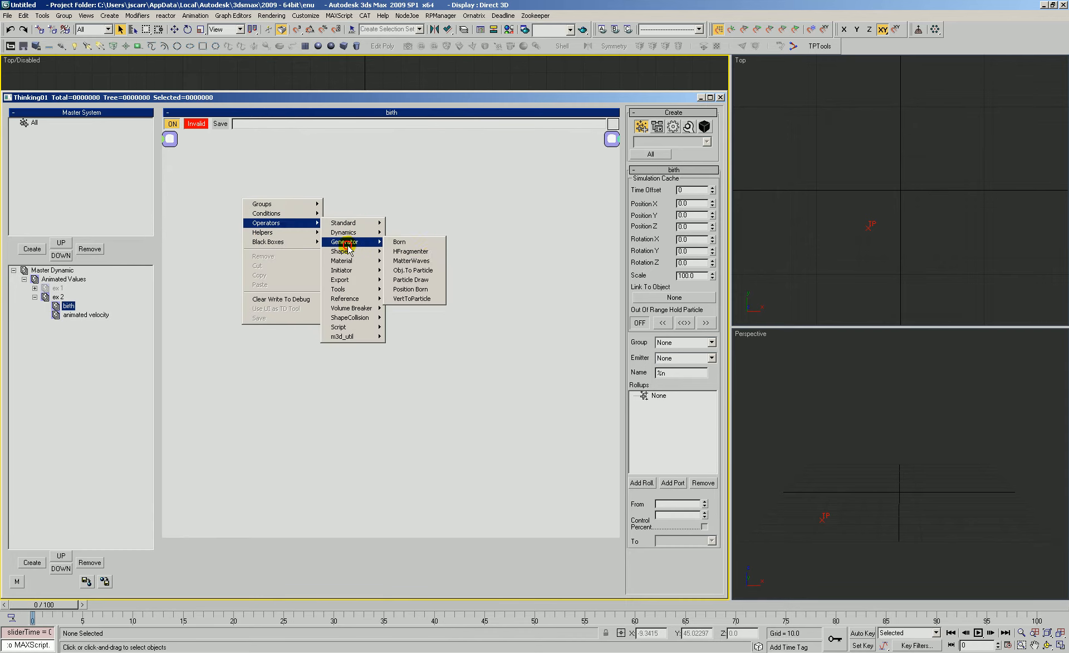
pyautogui.click(411, 280)
pyautogui.click(271, 195)
# - Draw single particles from left to right in the Top viewport at frames 0, 5 and 10, with Particle Draw set to One Particle
pyautogui.hotkey('alt', 'z')
pyautogui.moveTo(867, 210); pyautogui.dragTo(864, 148)
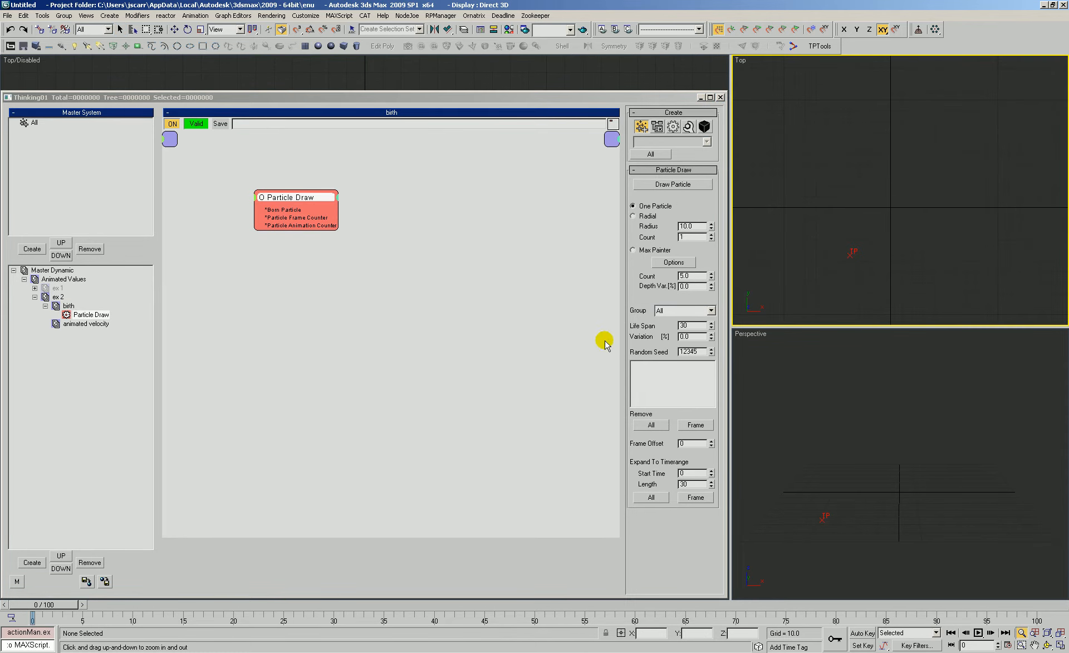
pyautogui.moveTo(687, 327); pyautogui.dragTo(591, 328)
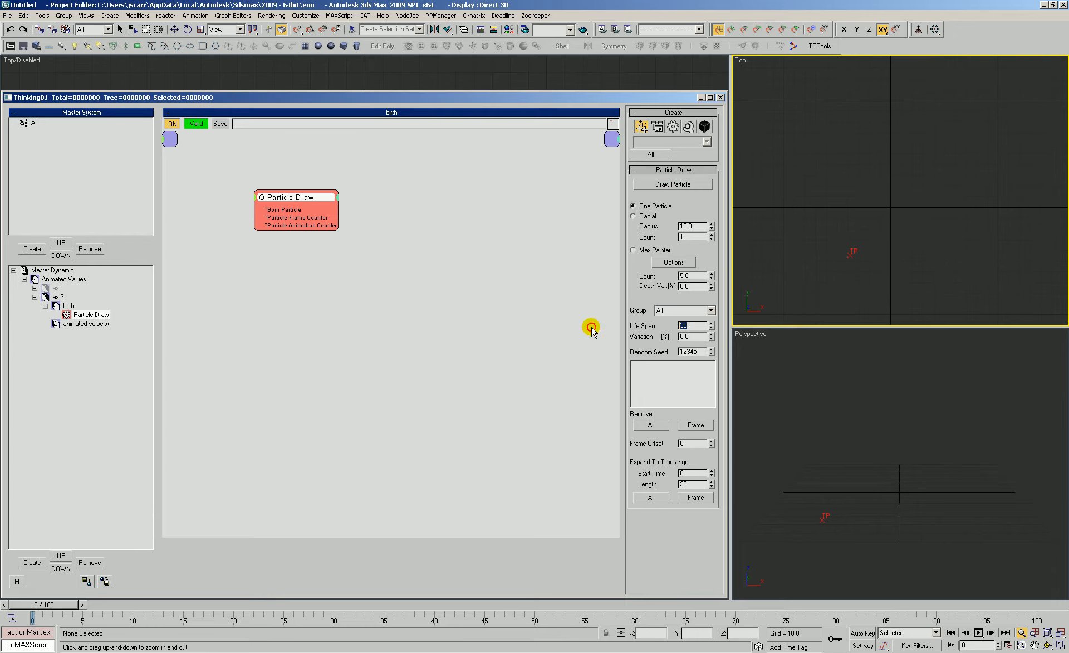
pyautogui.click(674, 184)
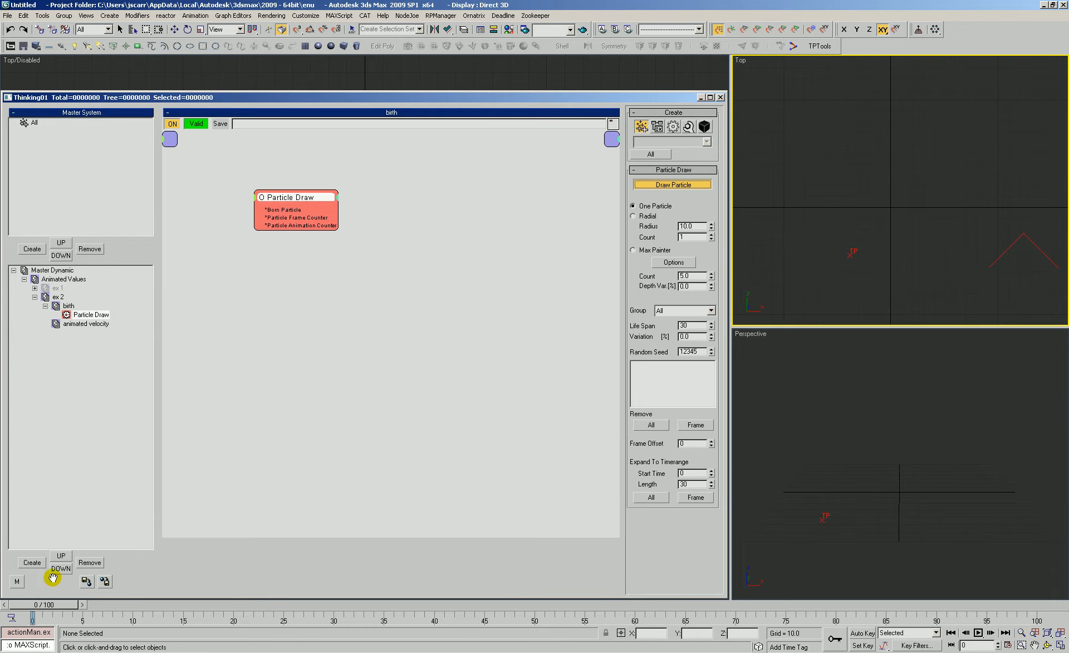
pyautogui.click(838, 194)
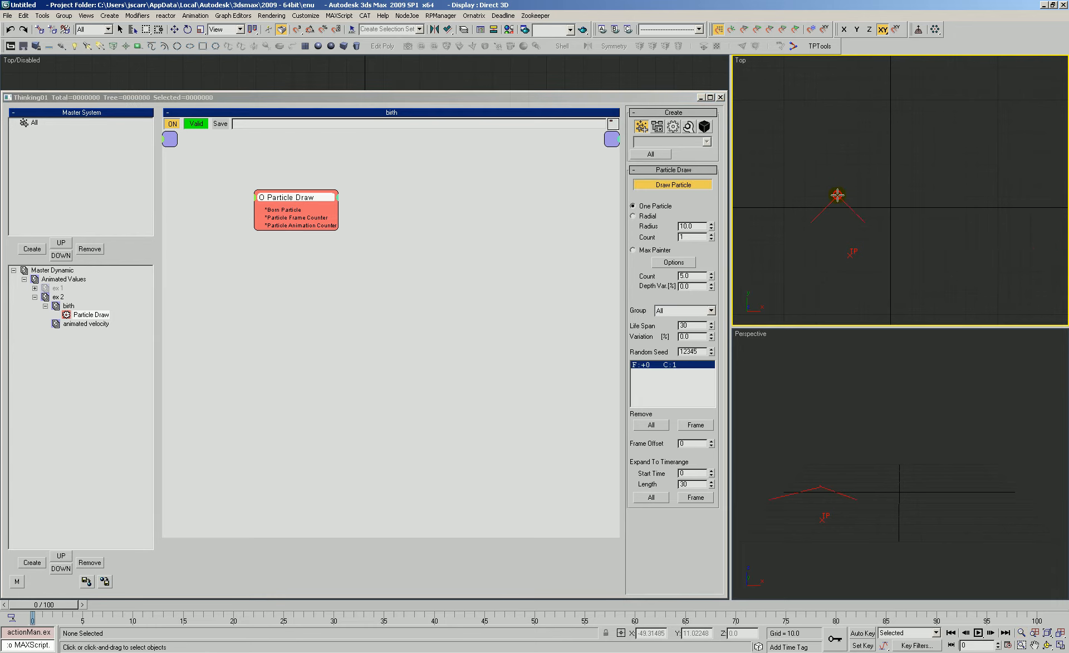
pyautogui.moveTo(71, 604)
pyautogui.mouseDown()
pyautogui.moveTo(162, 607)
pyautogui.moveTo(81, 609)
pyautogui.mouseUp()
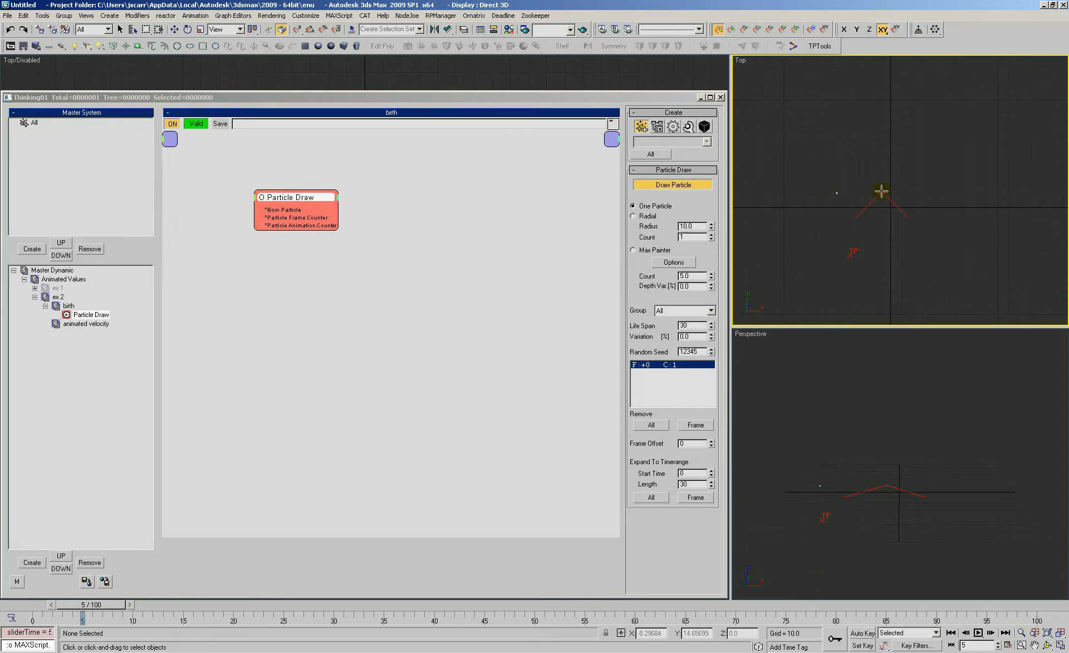
pyautogui.moveTo(119, 604); pyautogui.dragTo(199, 615)
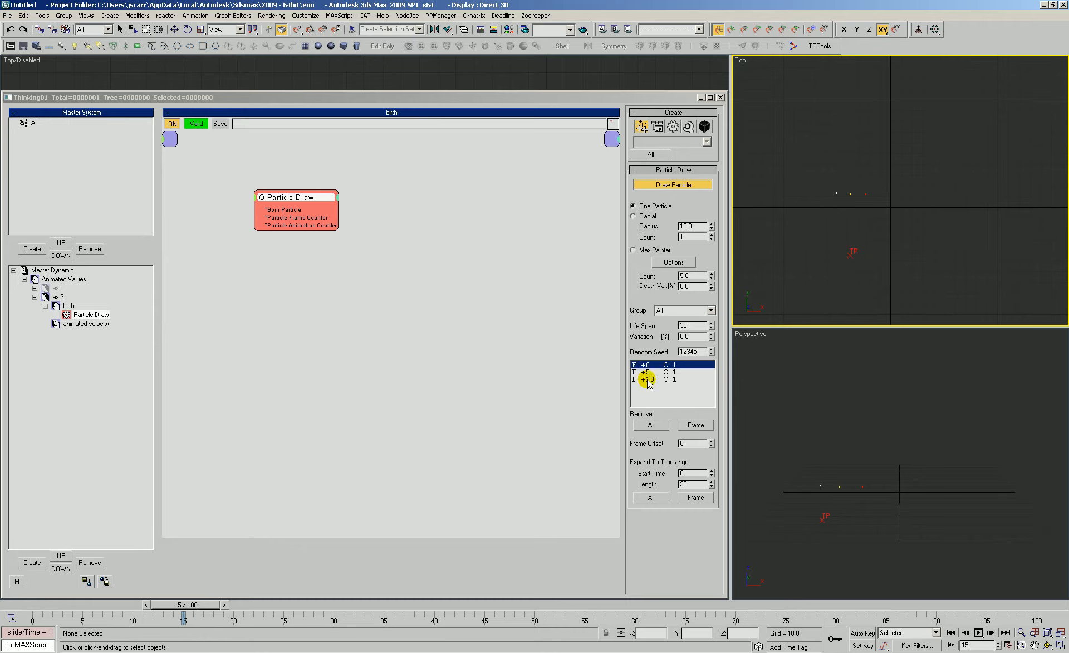
# - Continue the particle row with one particle at frame 15, two at 20, one at 25 and three at 30, and finish drawing
pyautogui.click(878, 194)
pyautogui.moveTo(188, 606); pyautogui.dragTo(255, 590)
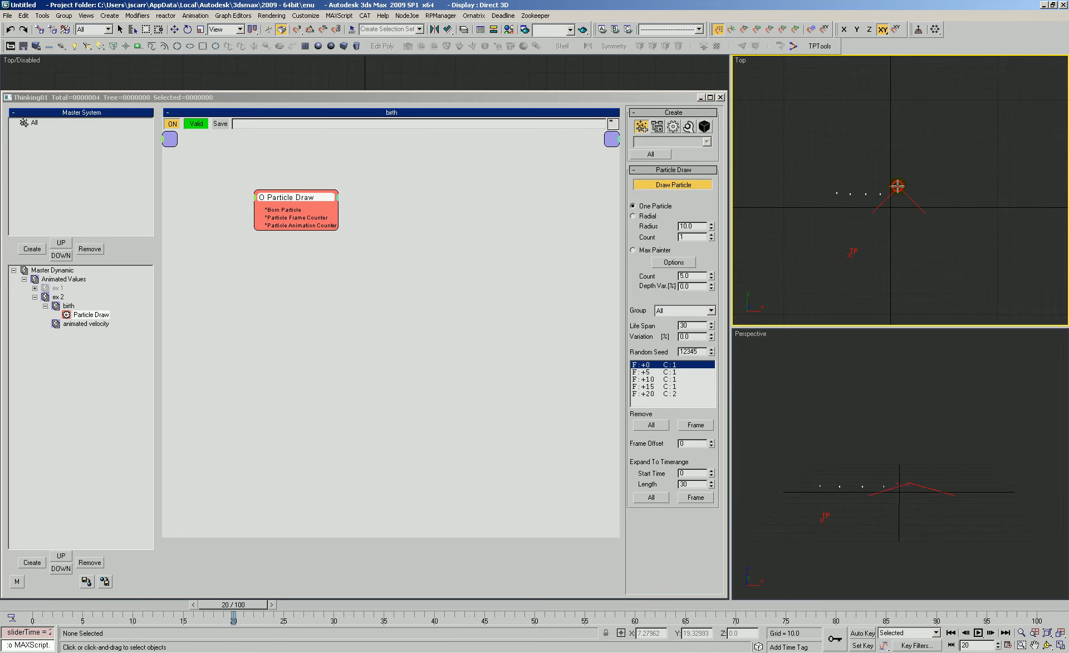
pyautogui.moveTo(232, 610); pyautogui.dragTo(338, 608)
pyautogui.click(914, 194)
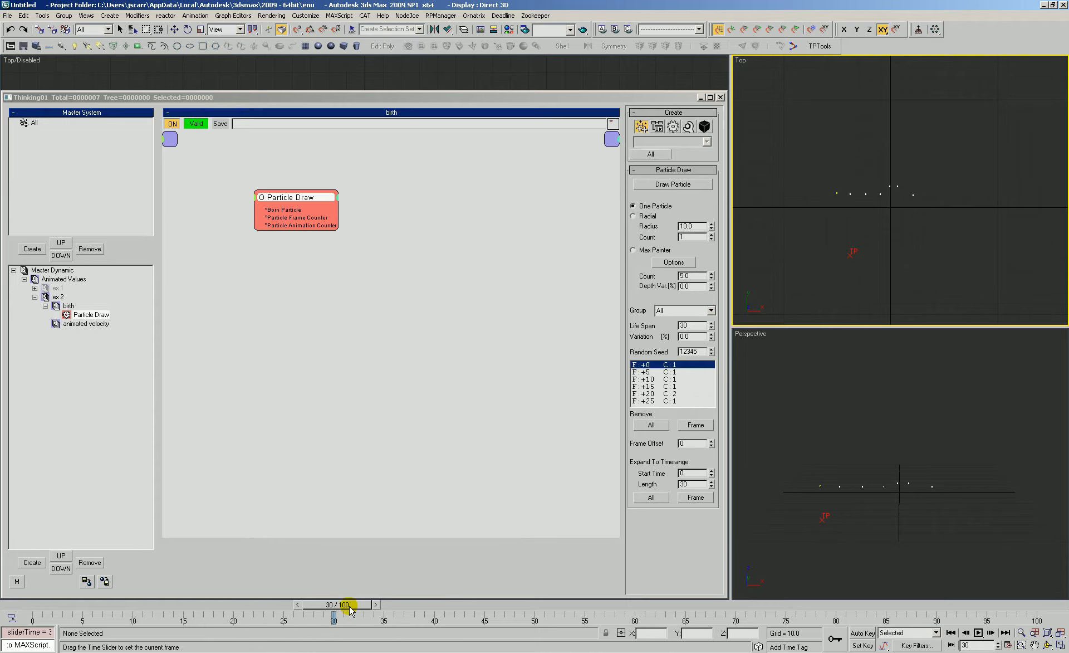
pyautogui.click(938, 198)
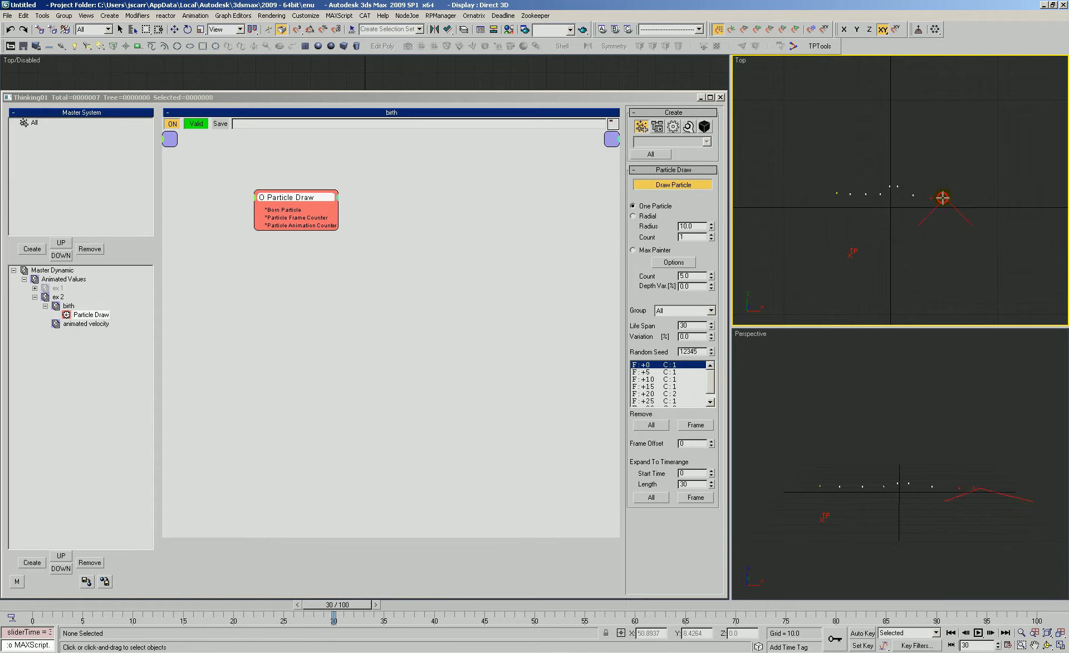
pyautogui.rightClick(903, 312)
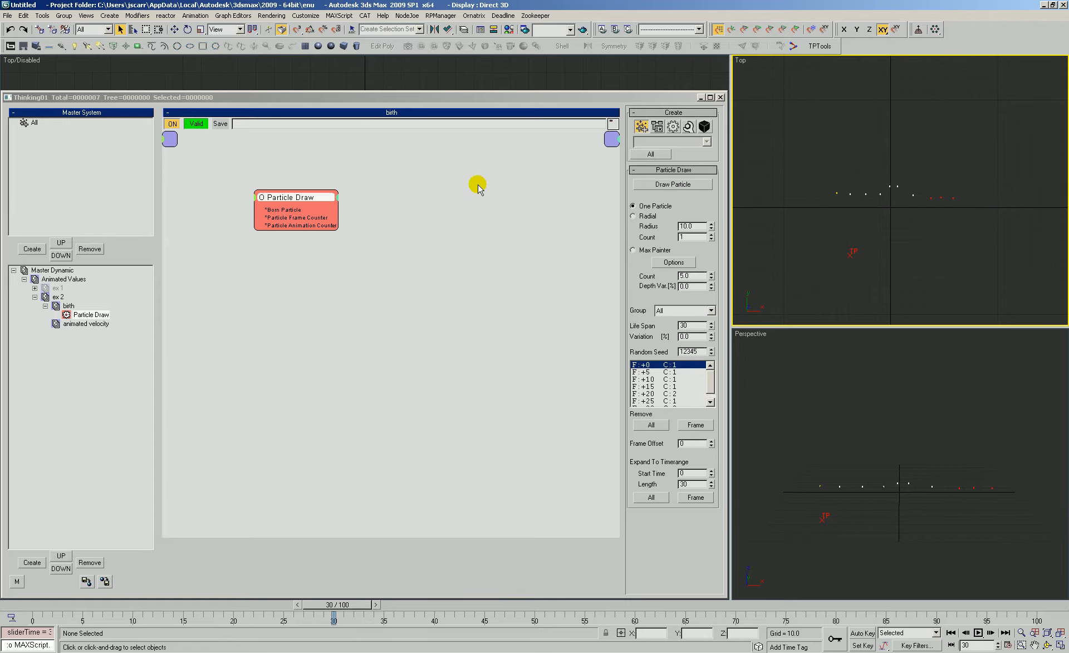
# - Go back to frame 1, enlarge the animated velocity set's node canvas and add an All group node
pyautogui.click(12, 605)
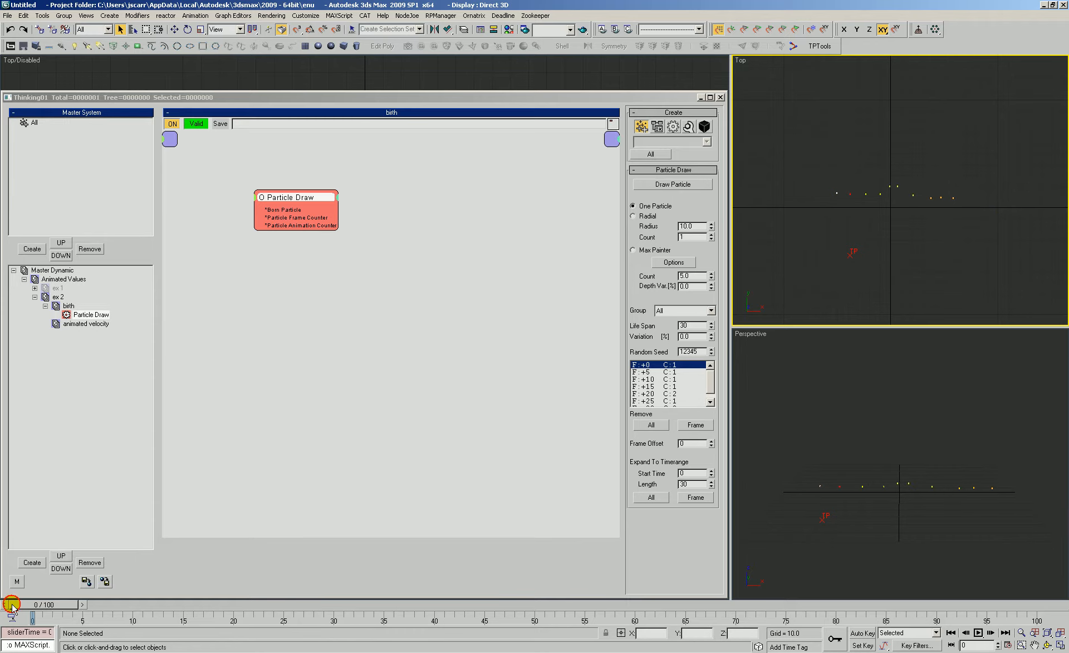
pyautogui.click(315, 377)
pyautogui.moveTo(37, 607); pyautogui.dragTo(69, 603)
pyautogui.click(78, 324)
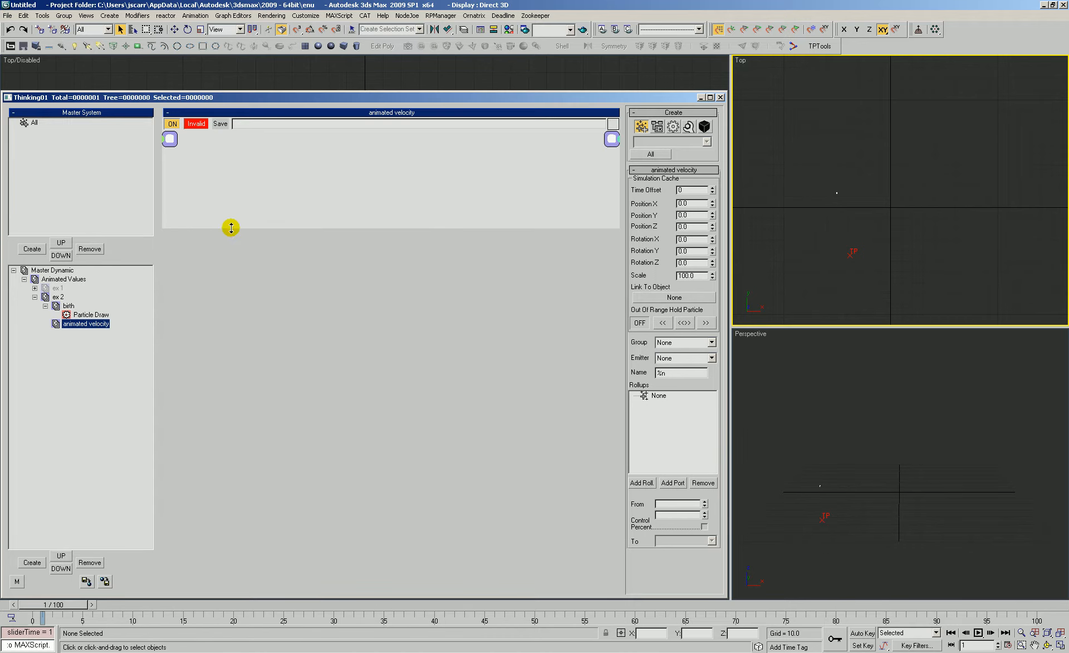
pyautogui.moveTo(230, 225); pyautogui.dragTo(241, 490)
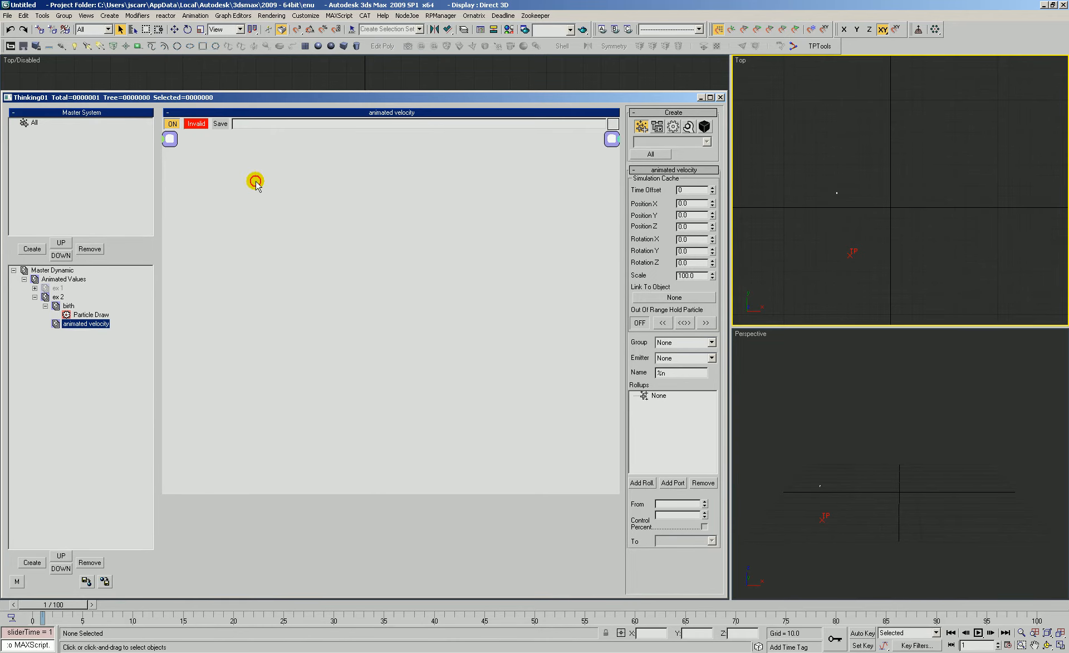
pyautogui.rightClick(217, 174)
pyautogui.moveTo(227, 177)
pyautogui.click(271, 178)
pyautogui.moveTo(224, 178); pyautogui.dragTo(214, 199)
# - Add a Velocity operator, wire the All node's Particle output to its Particle input, and set its Speed to 0
pyautogui.rightClick(264, 190)
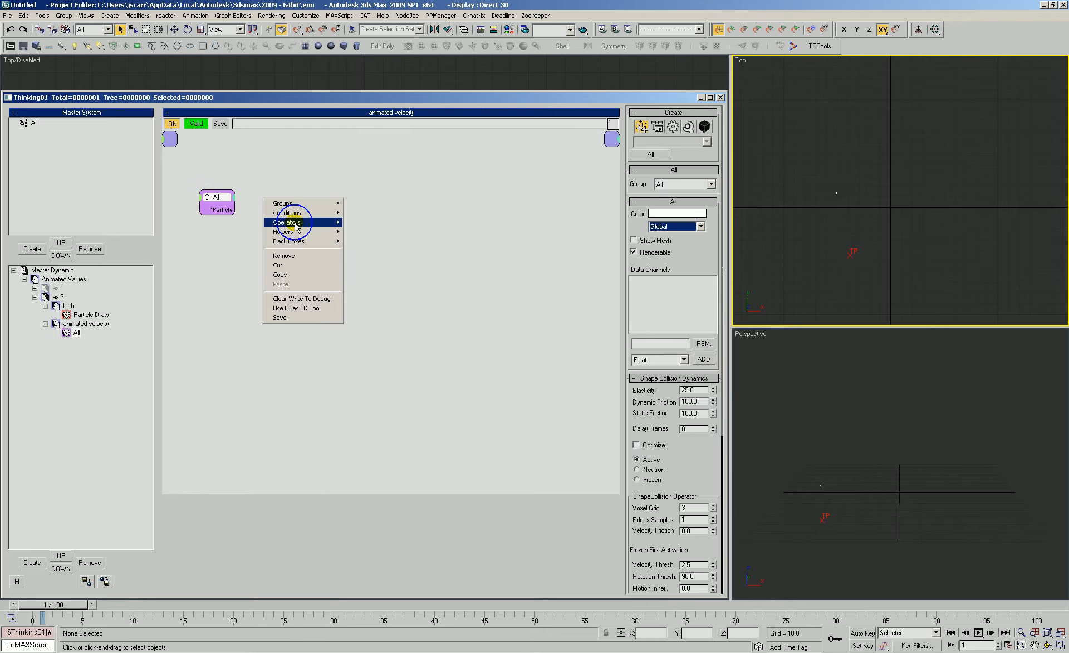
pyautogui.moveTo(312, 220)
pyautogui.moveTo(379, 220)
pyautogui.click(434, 359)
pyautogui.moveTo(236, 210); pyautogui.dragTo(451, 229)
pyautogui.moveTo(694, 211); pyautogui.dragTo(608, 212)
pyautogui.write('0')
pyautogui.press('Return')
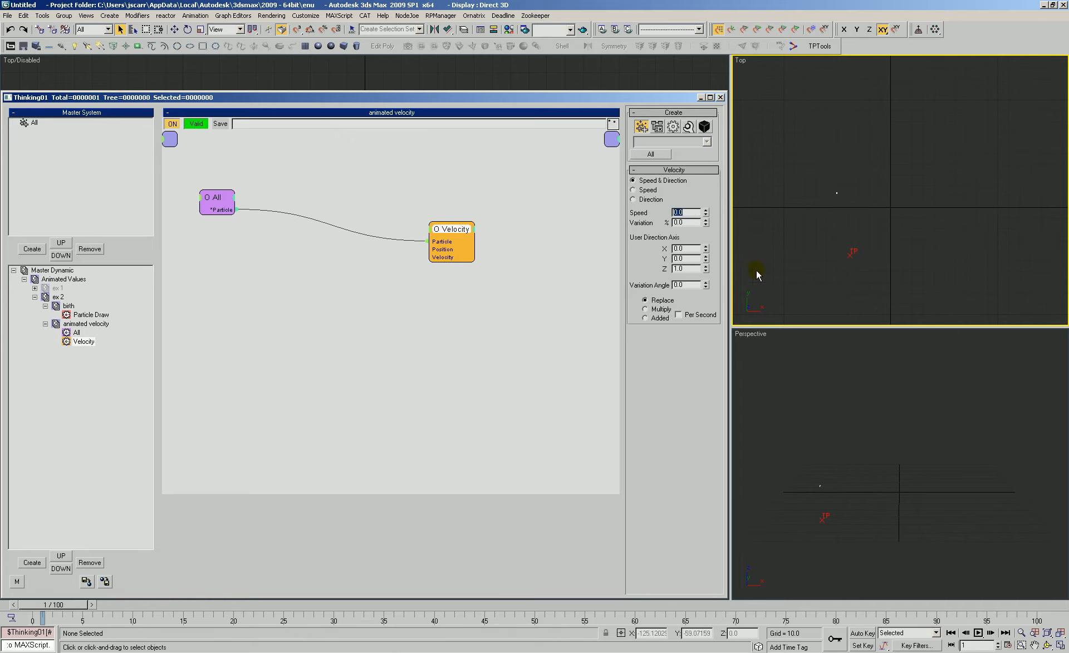
# - Turn on Auto Key and key the Velocity operator's Speed at 100 on frame 10
pyautogui.click(863, 632)
pyautogui.moveTo(47, 608); pyautogui.dragTo(47, 608)
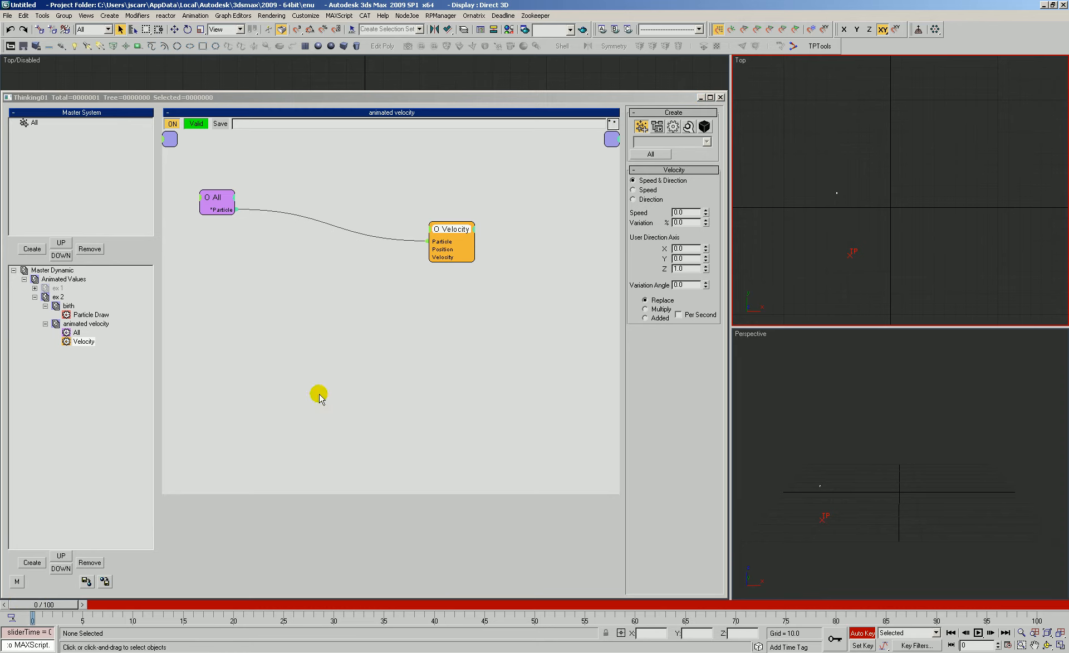
pyautogui.moveTo(81, 607); pyautogui.dragTo(53, 609)
pyautogui.click(90, 316)
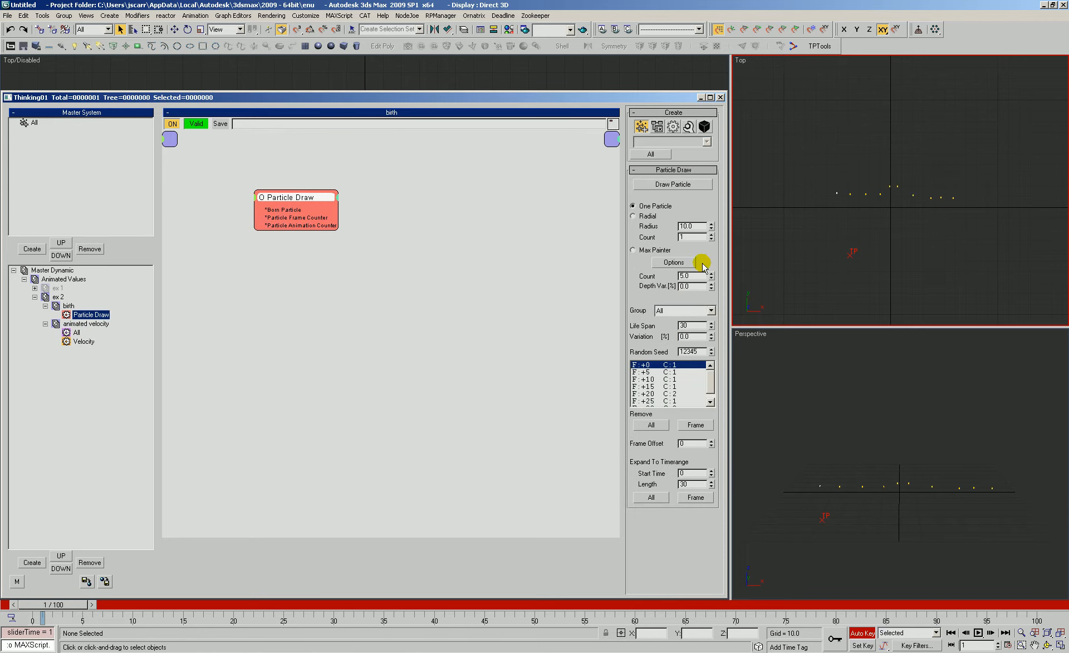
pyautogui.click(83, 341)
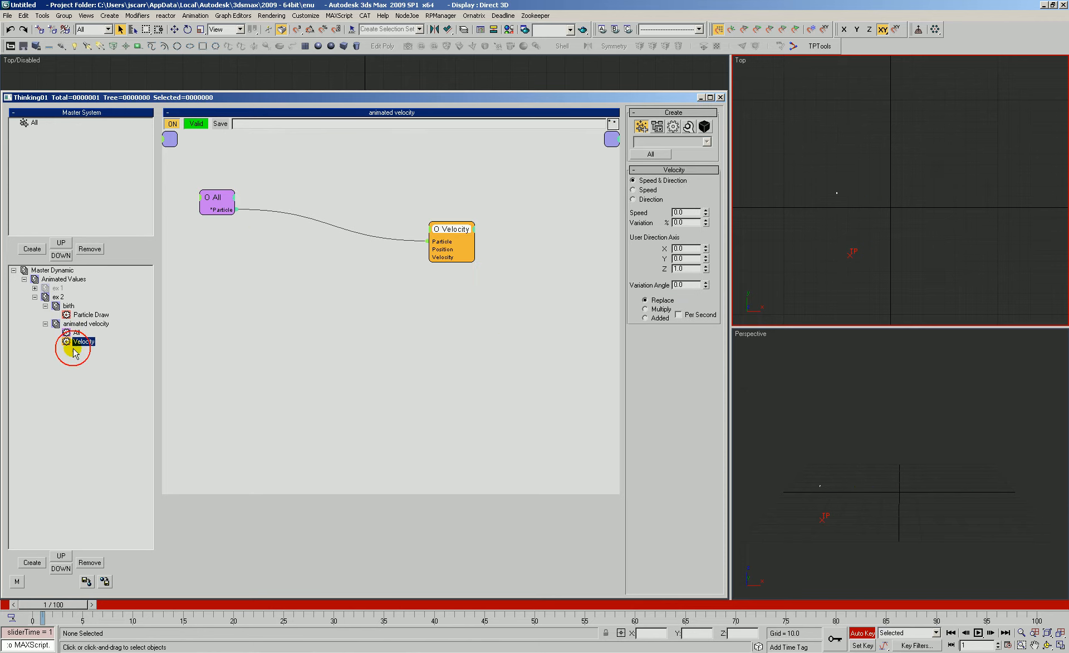
pyautogui.click(455, 229)
pyautogui.moveTo(455, 230); pyautogui.dragTo(476, 229)
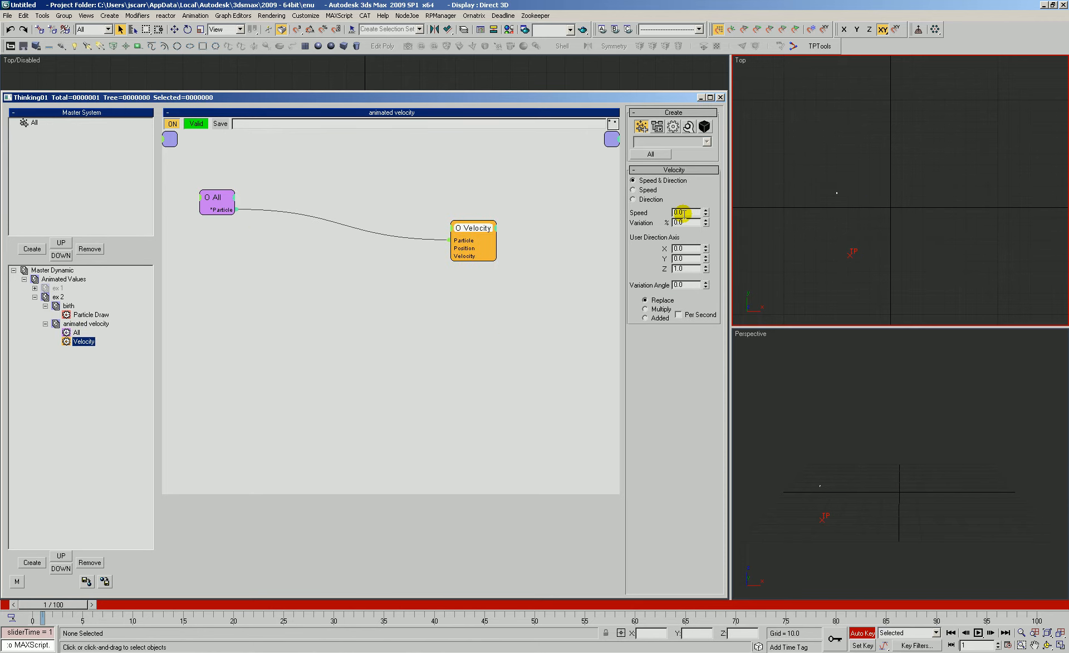
pyautogui.moveTo(67, 605); pyautogui.dragTo(136, 619)
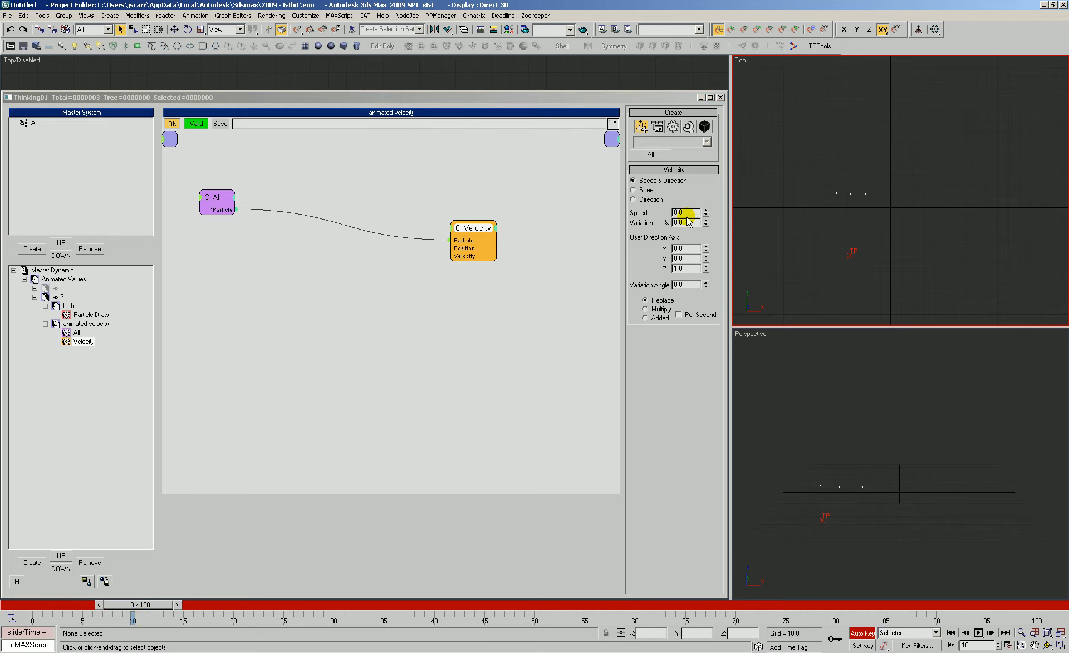
pyautogui.moveTo(689, 213); pyautogui.dragTo(316, 23)
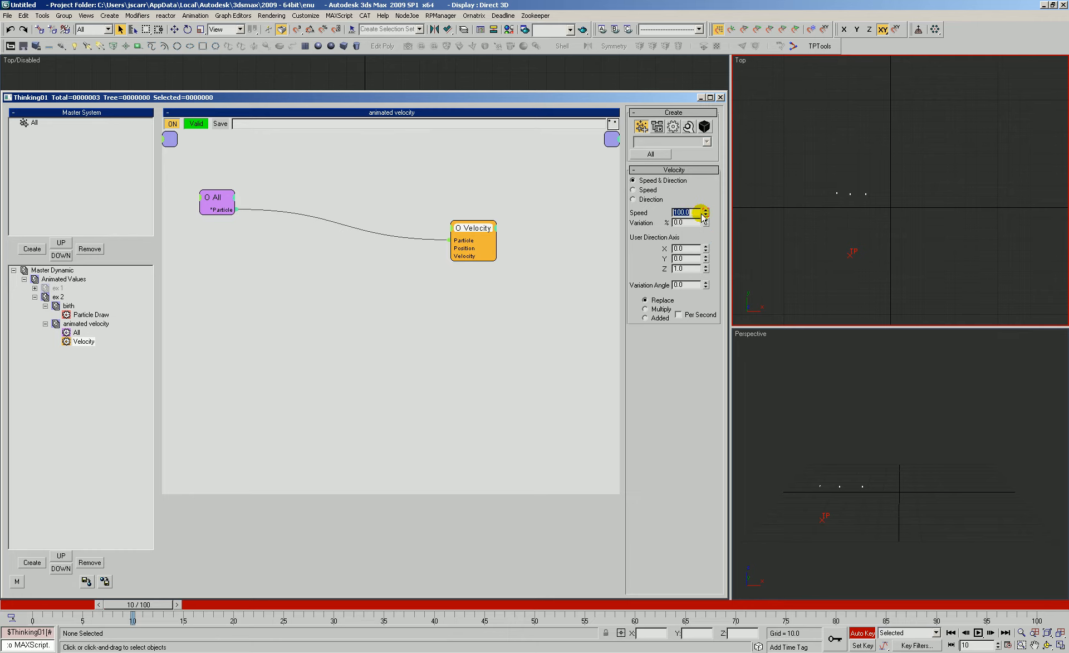
# - Preview the particles' motion up to frame 30 and return to frame 0
pyautogui.moveTo(125, 613); pyautogui.dragTo(334, 619)
pyautogui.click(406, 65)
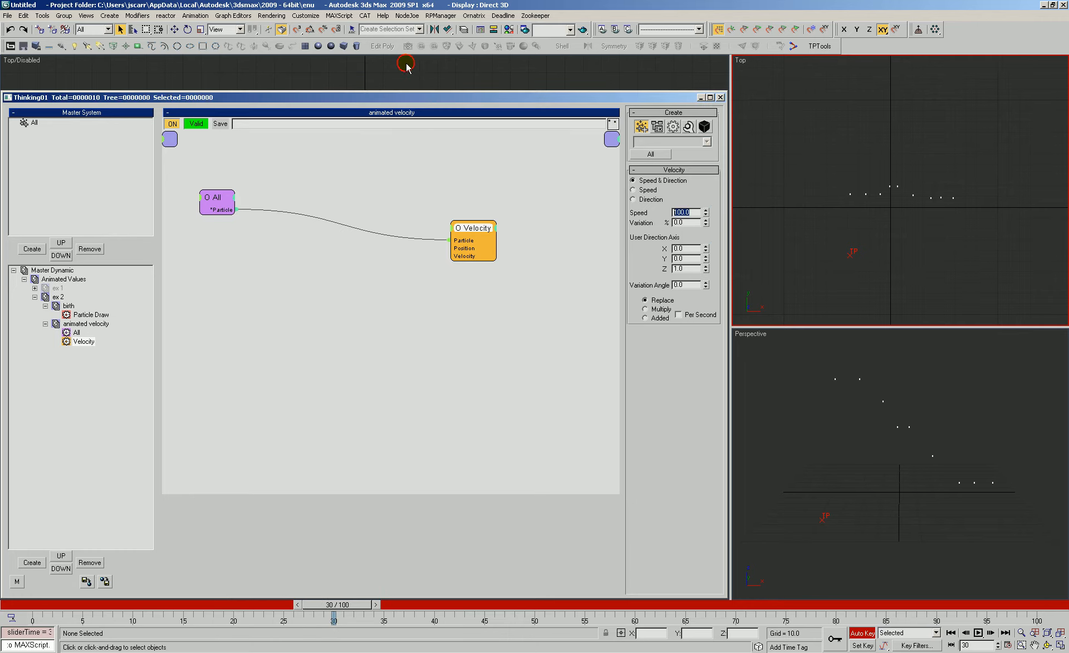
pyautogui.click(105, 581)
pyautogui.click(157, 542)
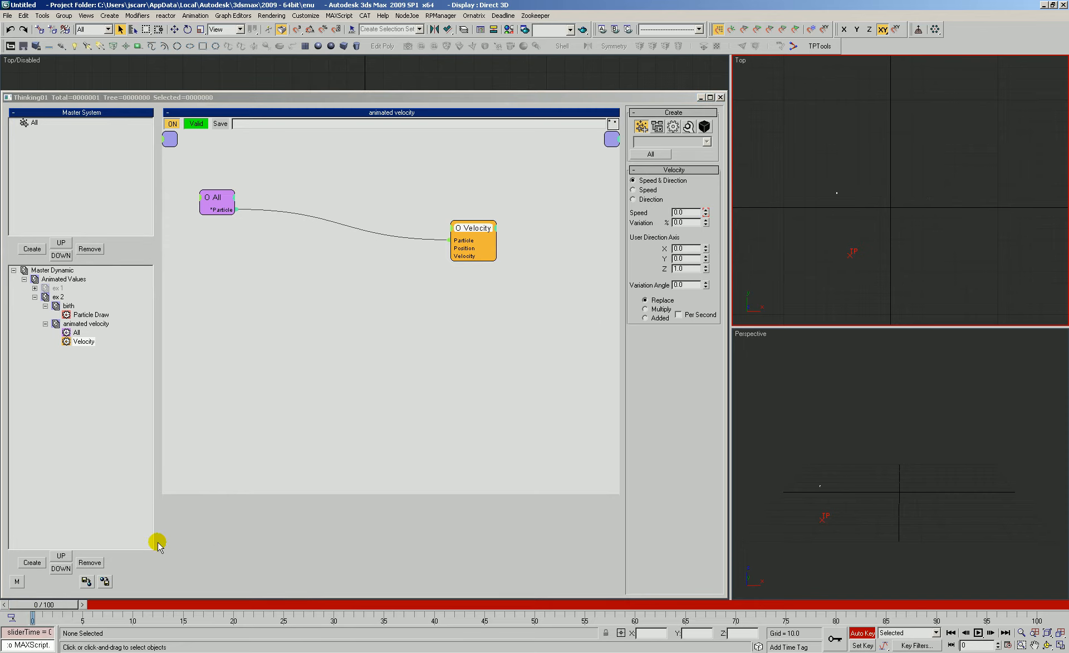
# - Turn off Auto Key, check the particles and the animated Speed at frame 20, and return to frame 0
pyautogui.click(862, 634)
pyautogui.click(263, 525)
pyautogui.moveTo(52, 607); pyautogui.dragTo(233, 607)
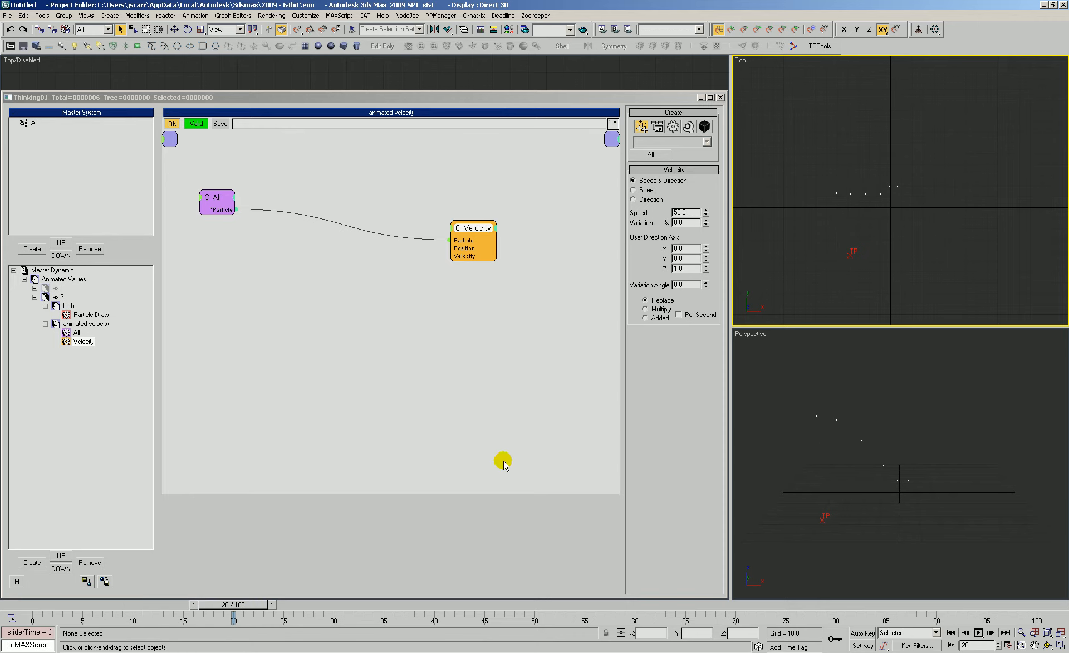
pyautogui.moveTo(478, 239); pyautogui.dragTo(477, 235)
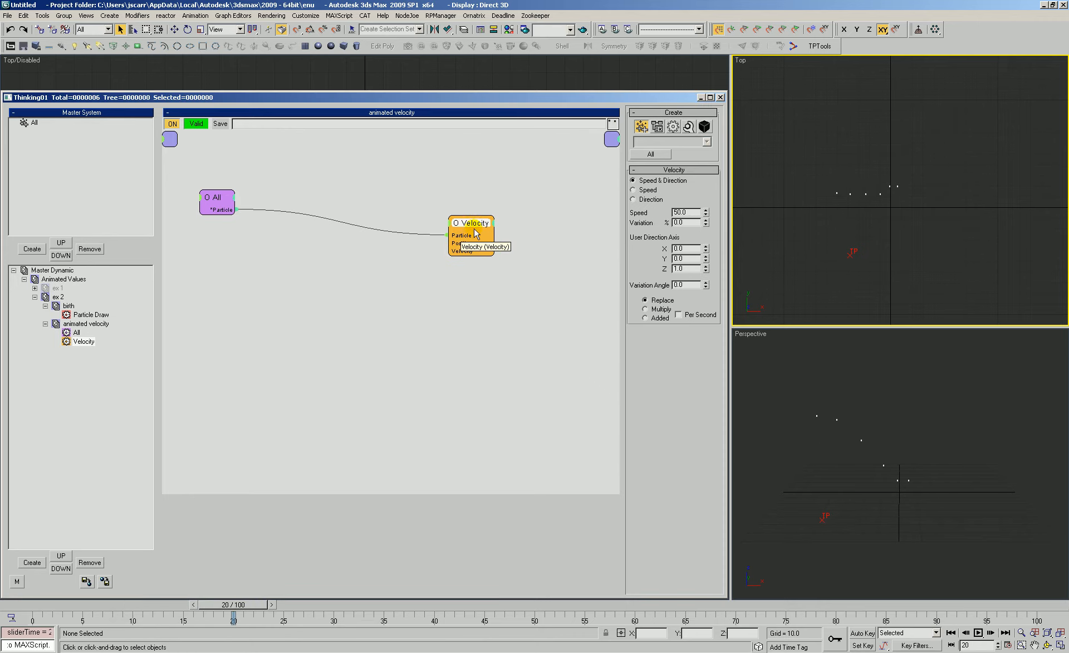
pyautogui.click(696, 215)
pyautogui.moveTo(234, 618); pyautogui.dragTo(28, 605)
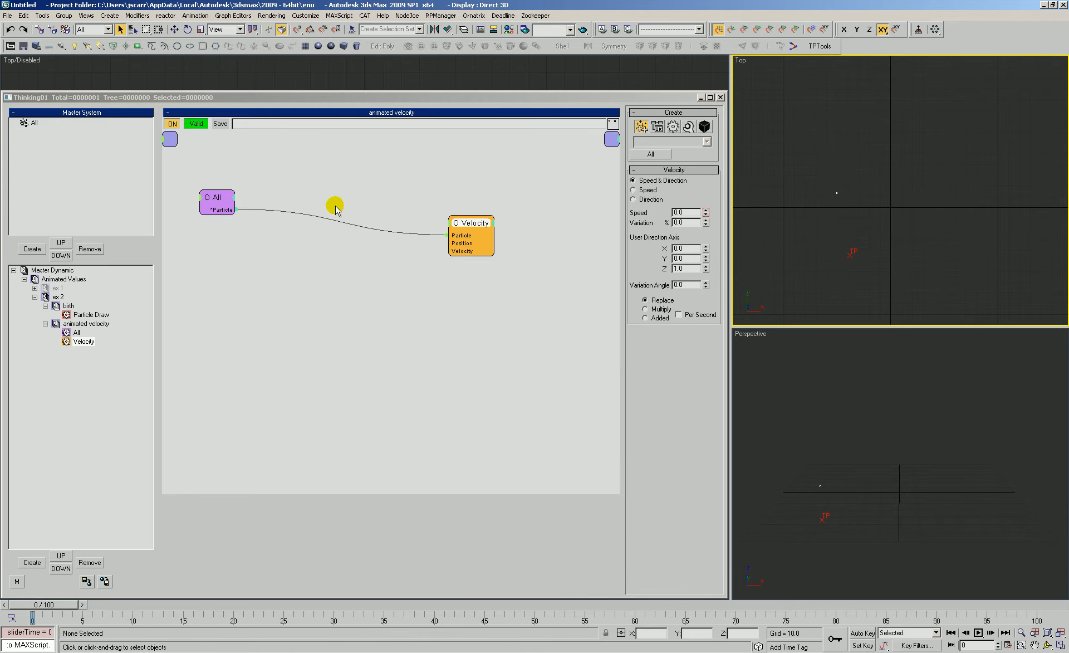
# - Add an Age output to the All group node in the animated velocity set
pyautogui.moveTo(471, 226); pyautogui.dragTo(465, 225)
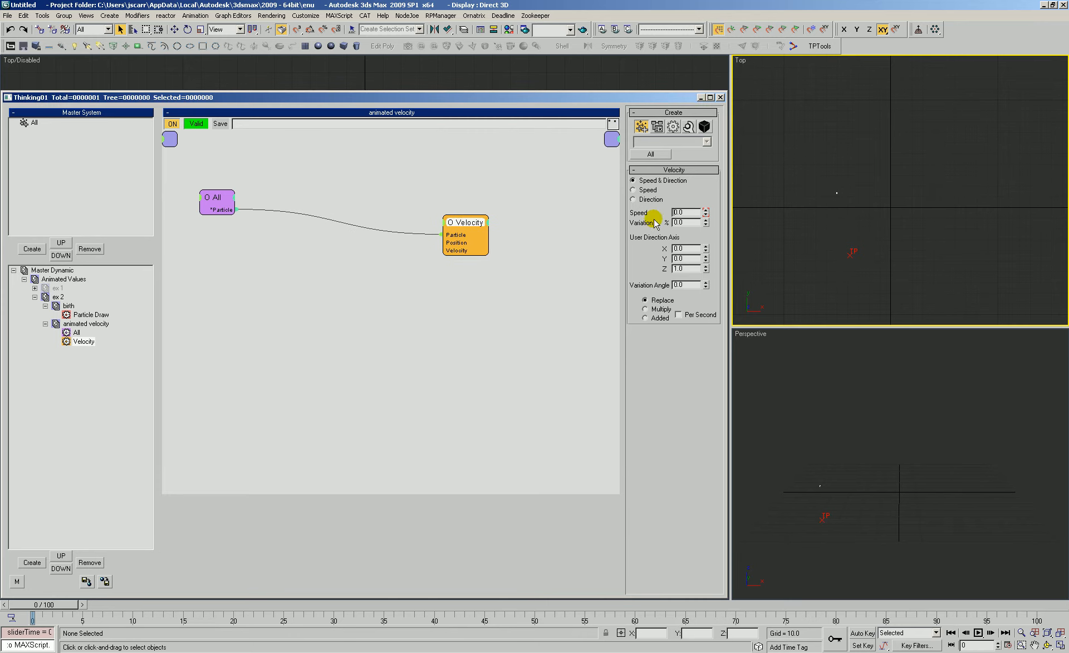
pyautogui.click(231, 209)
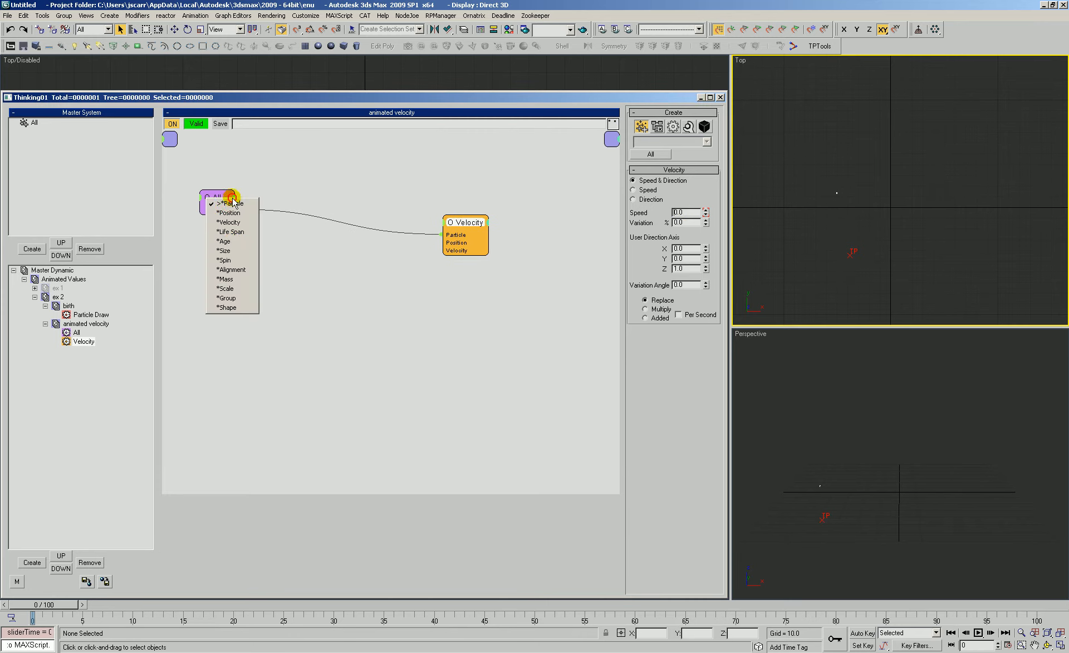
pyautogui.click(231, 241)
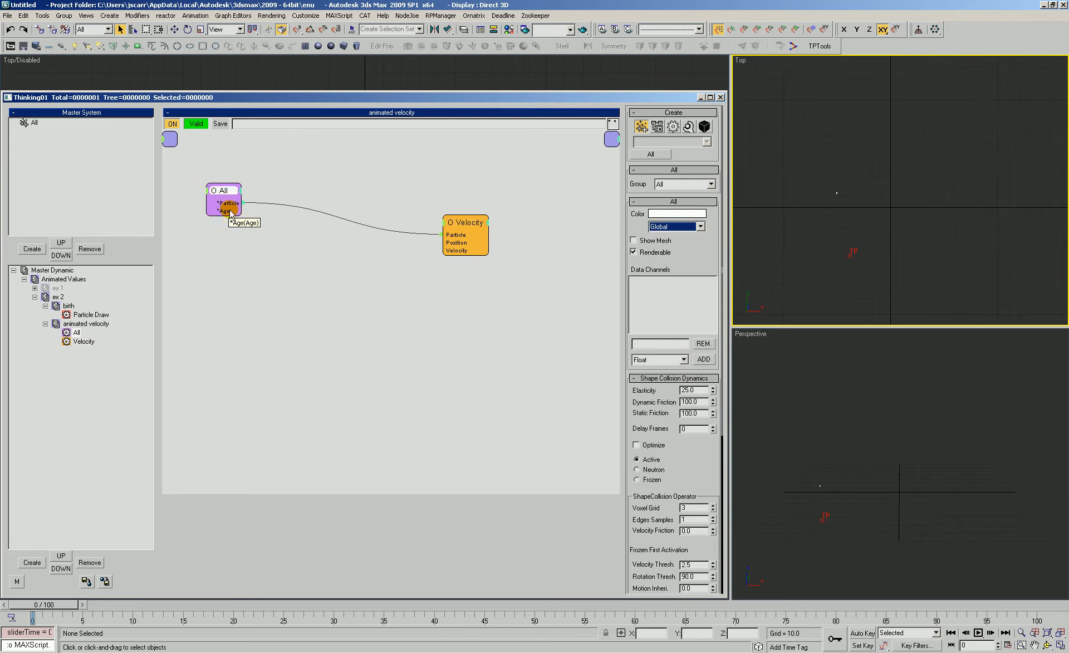
# - Add a Time input to the Velocity operator
pyautogui.moveTo(471, 233); pyautogui.dragTo(481, 228)
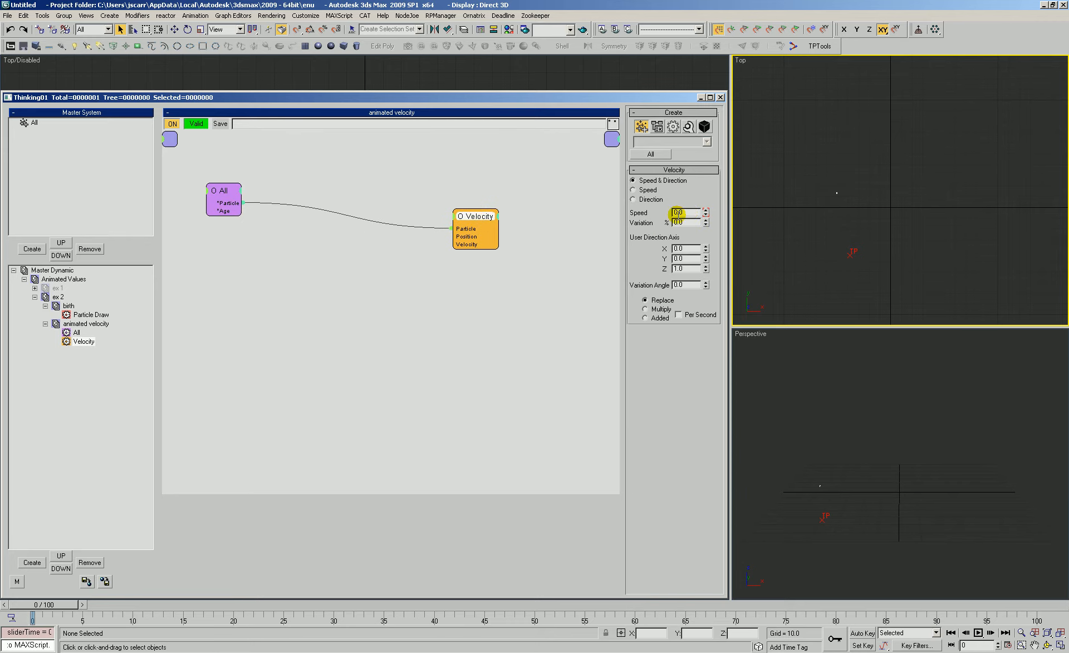
pyautogui.doubleClick(684, 213)
pyautogui.moveTo(461, 222)
pyautogui.mouseDown()
pyautogui.moveTo(479, 207)
pyautogui.moveTo(433, 219)
pyautogui.moveTo(468, 210)
pyautogui.mouseUp()
pyautogui.rightClick(440, 212)
pyautogui.click(432, 220)
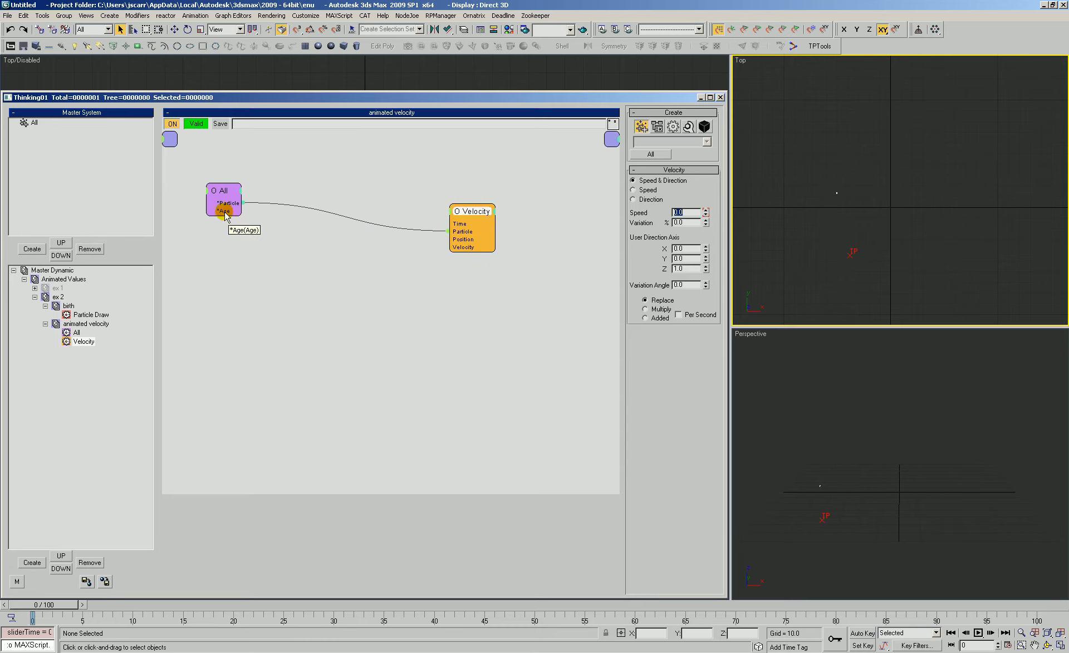
# - Connect the All node's Age output to the Velocity operator's Time input and check the speed at frame 1, returning to frame 0
pyautogui.moveTo(224, 213); pyautogui.dragTo(471, 208)
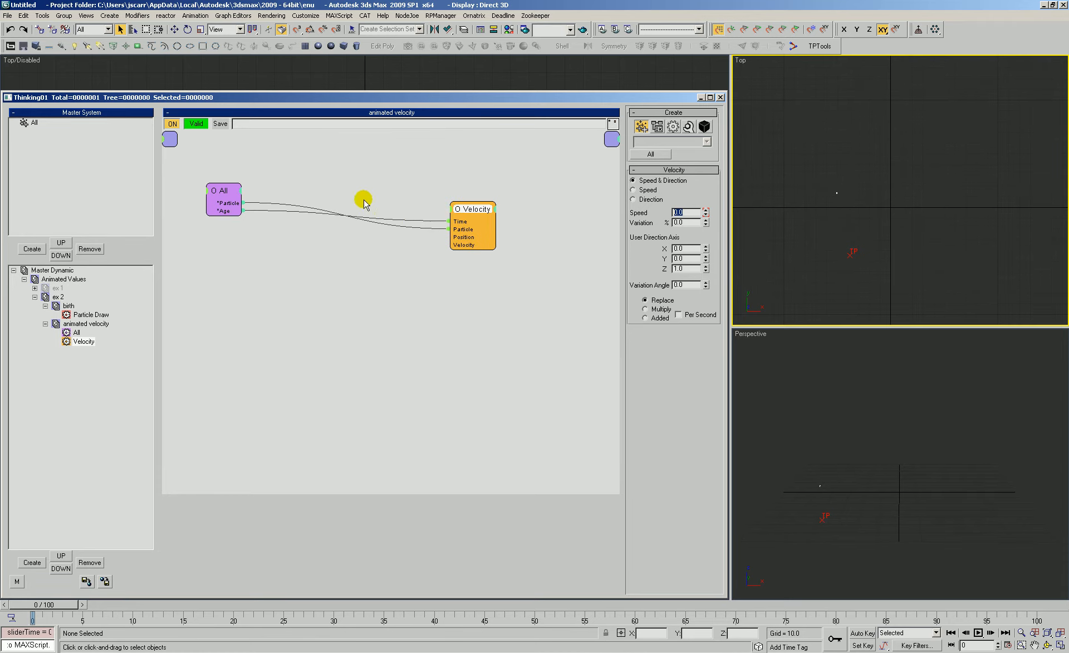
pyautogui.click(57, 604)
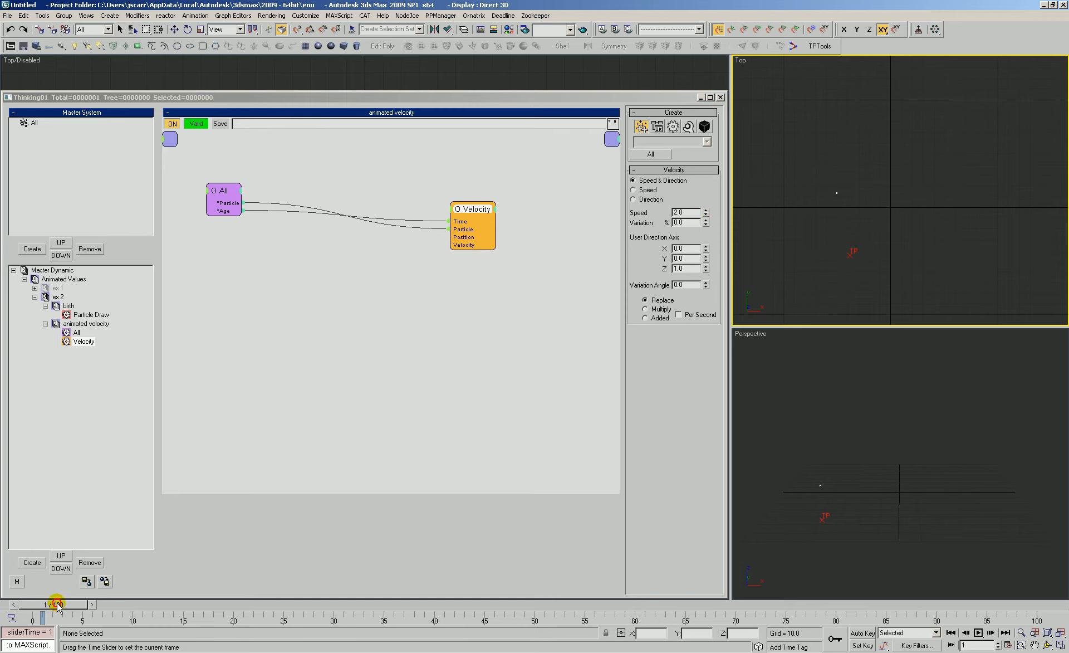
pyautogui.moveTo(229, 215); pyautogui.dragTo(228, 206)
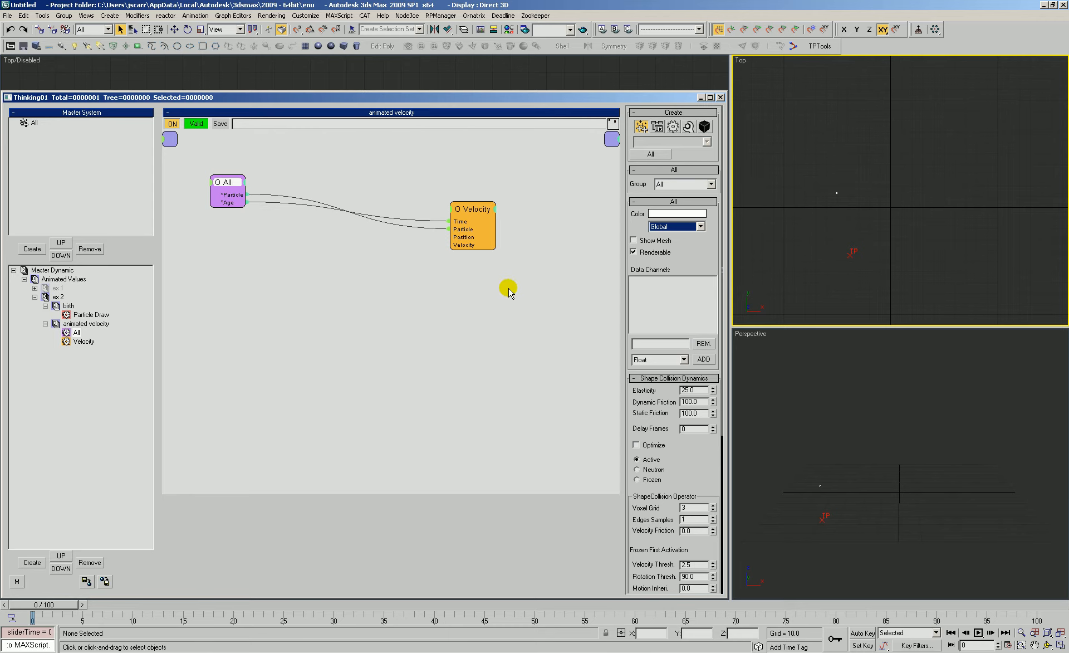
pyautogui.moveTo(488, 209); pyautogui.dragTo(500, 210)
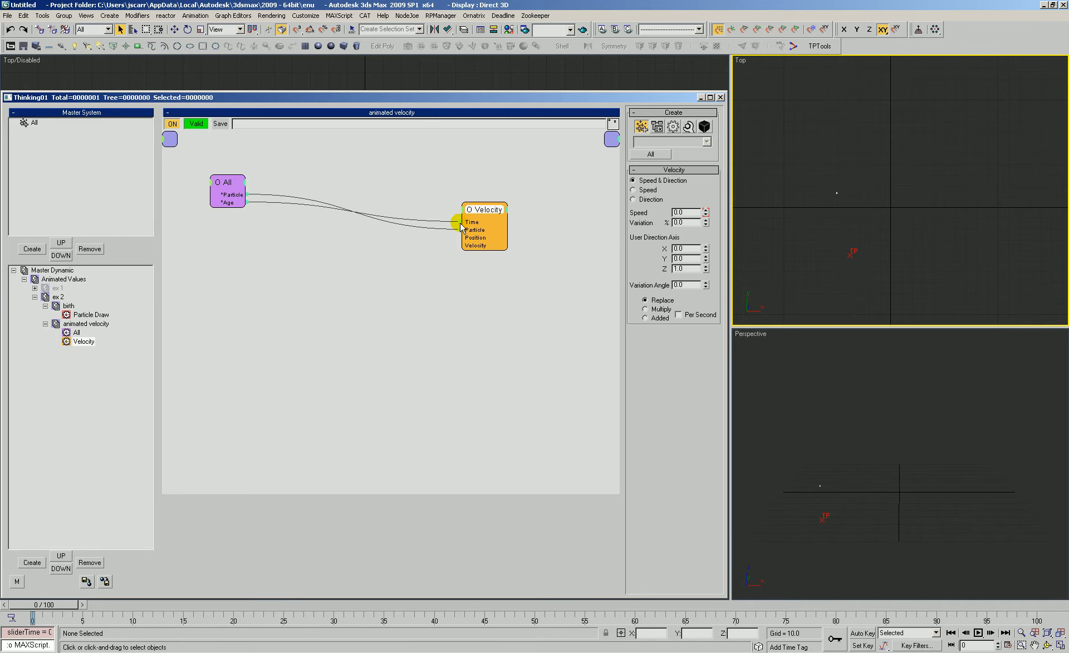
pyautogui.moveTo(486, 207); pyautogui.dragTo(475, 202)
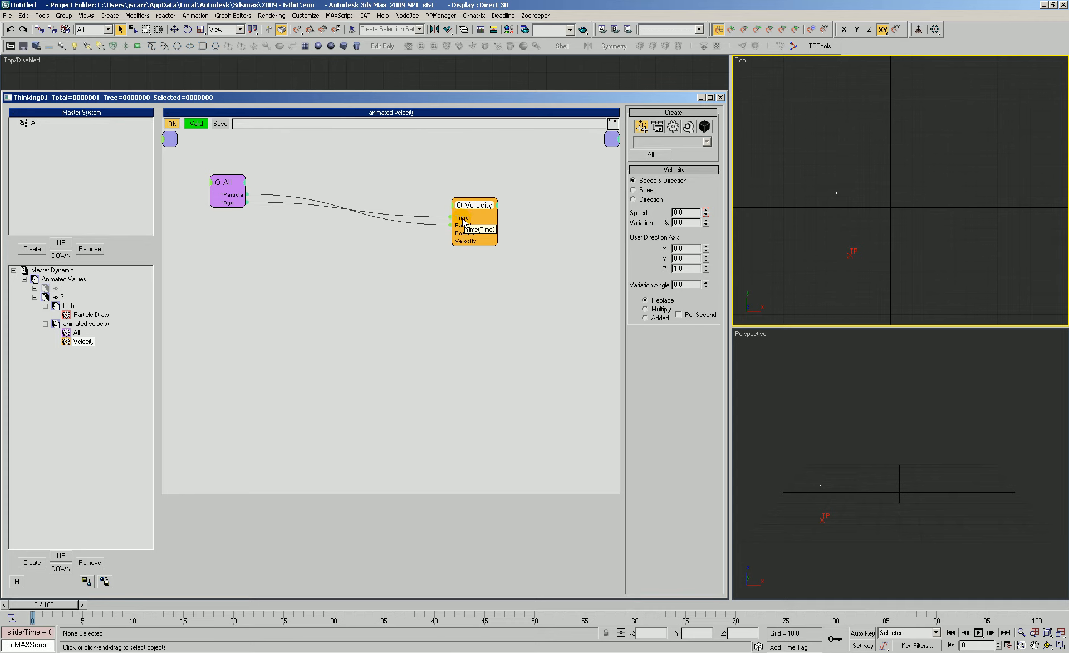
pyautogui.click(244, 203)
pyautogui.moveTo(481, 209); pyautogui.dragTo(474, 219)
pyautogui.click(671, 201)
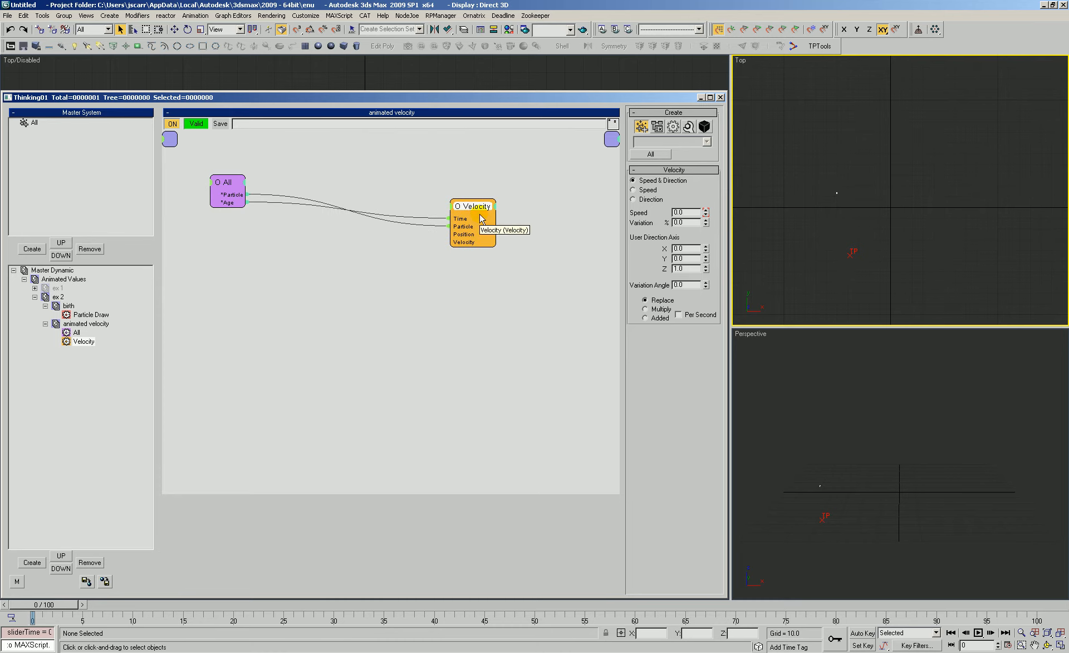
pyautogui.moveTo(474, 225); pyautogui.dragTo(475, 228)
pyautogui.click(687, 195)
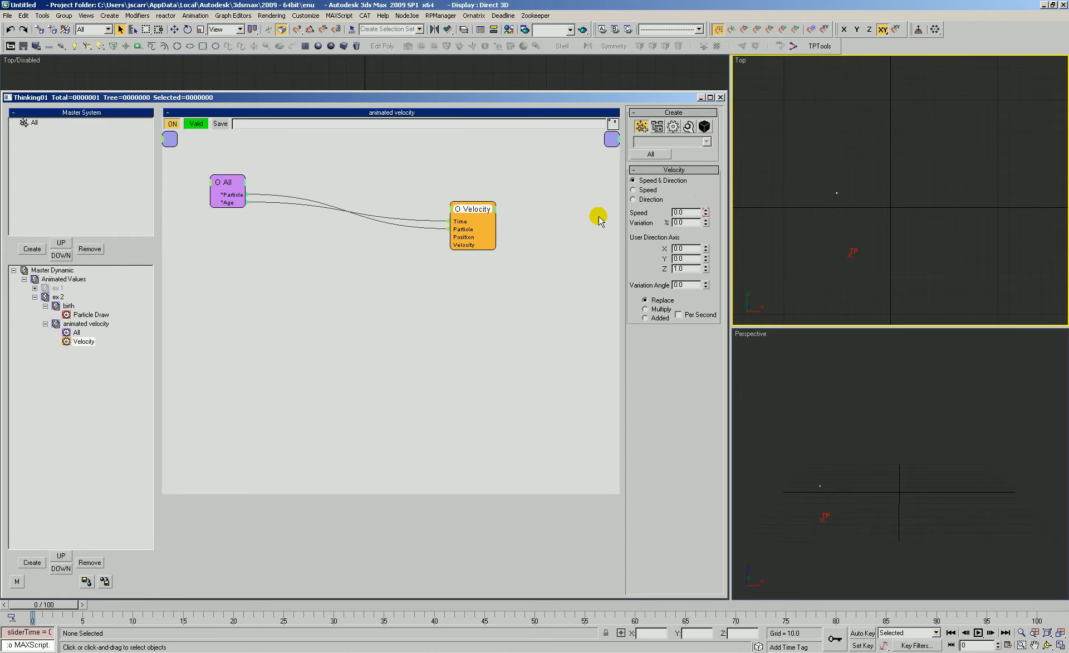
pyautogui.moveTo(460, 225); pyautogui.dragTo(267, 203)
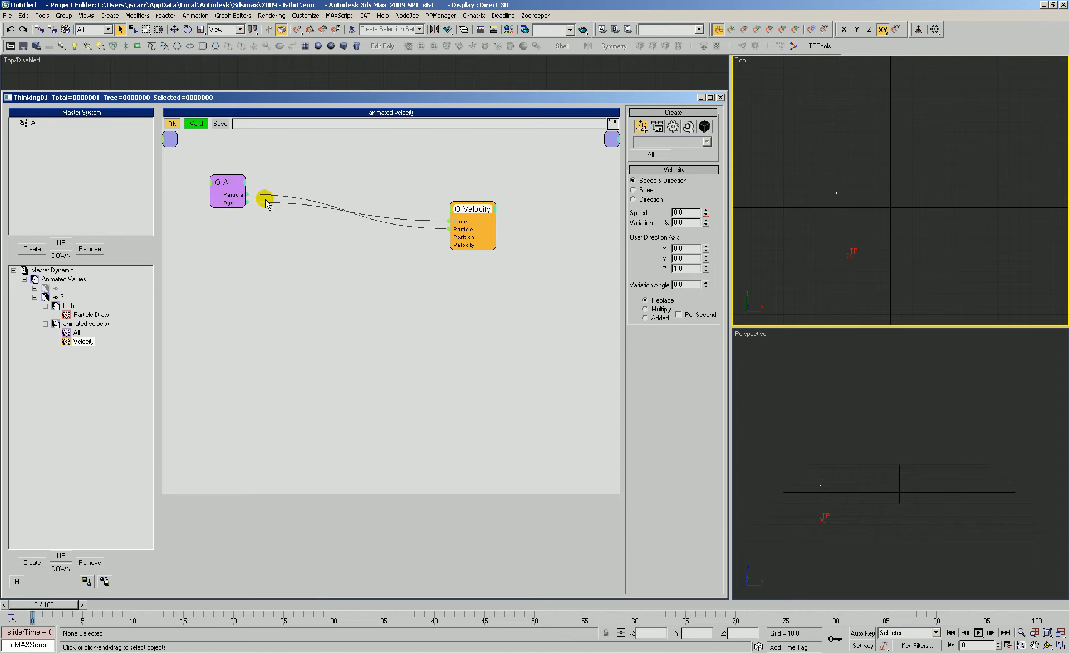
# - Scrub the first frames to check the age-driven velocity and return to frame 0
pyautogui.click(42, 607)
pyautogui.moveTo(38, 607); pyautogui.dragTo(9, 640)
pyautogui.click(208, 306)
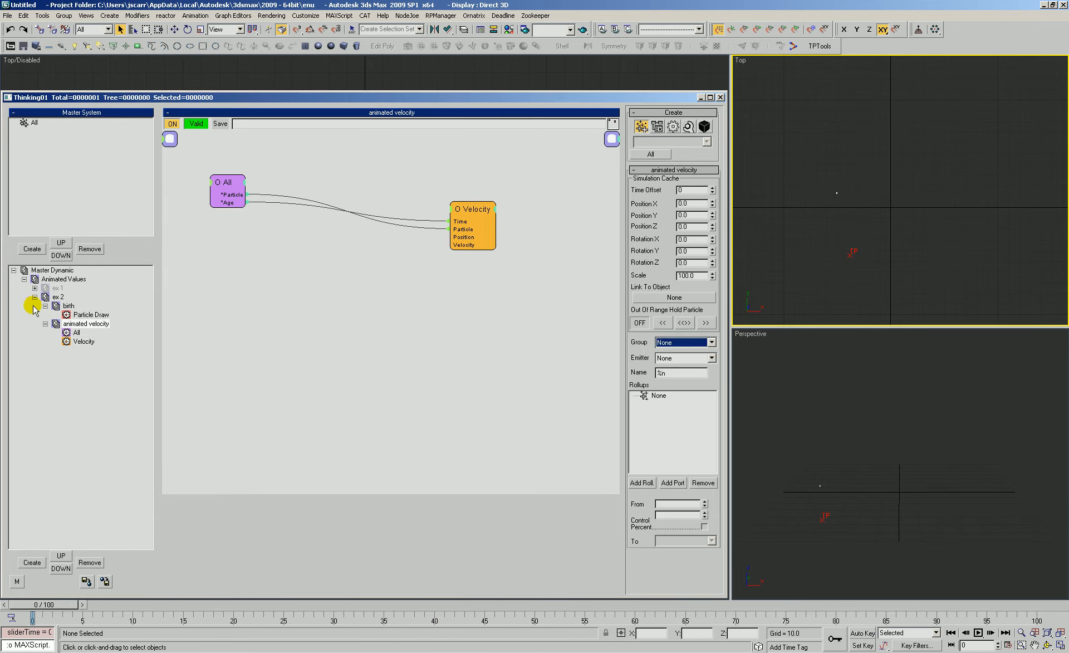
# - Collapse the birth set under ex 2 and reopen the Velocity operator in its animated velocity set
pyautogui.click(45, 306)
pyautogui.click(45, 314)
pyautogui.click(58, 296)
pyautogui.click(46, 315)
pyautogui.click(68, 316)
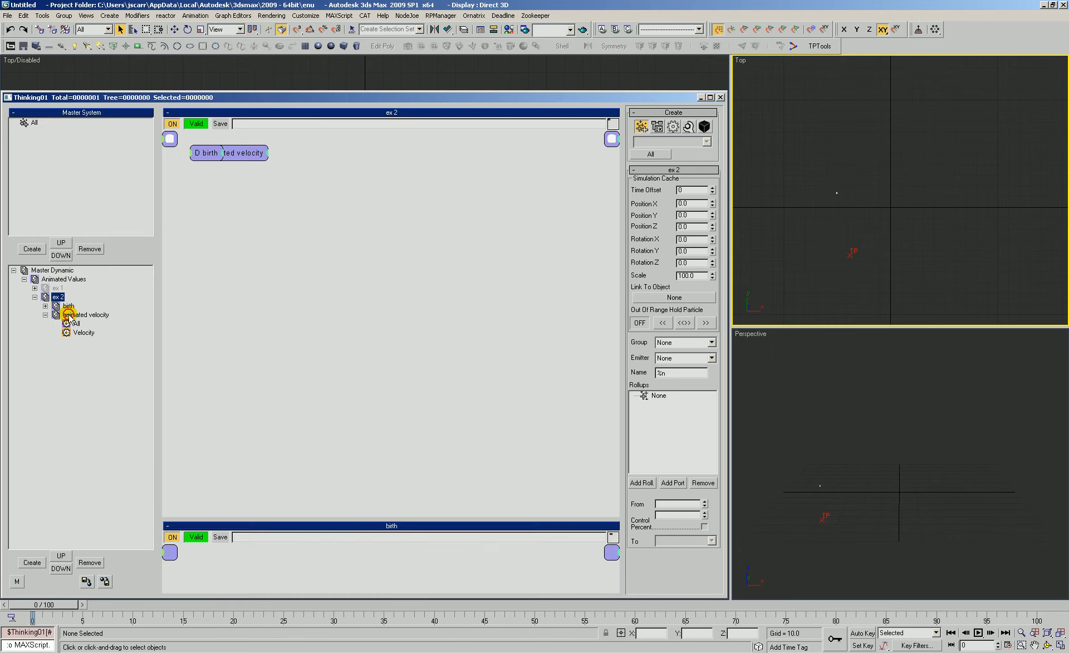
pyautogui.click(468, 209)
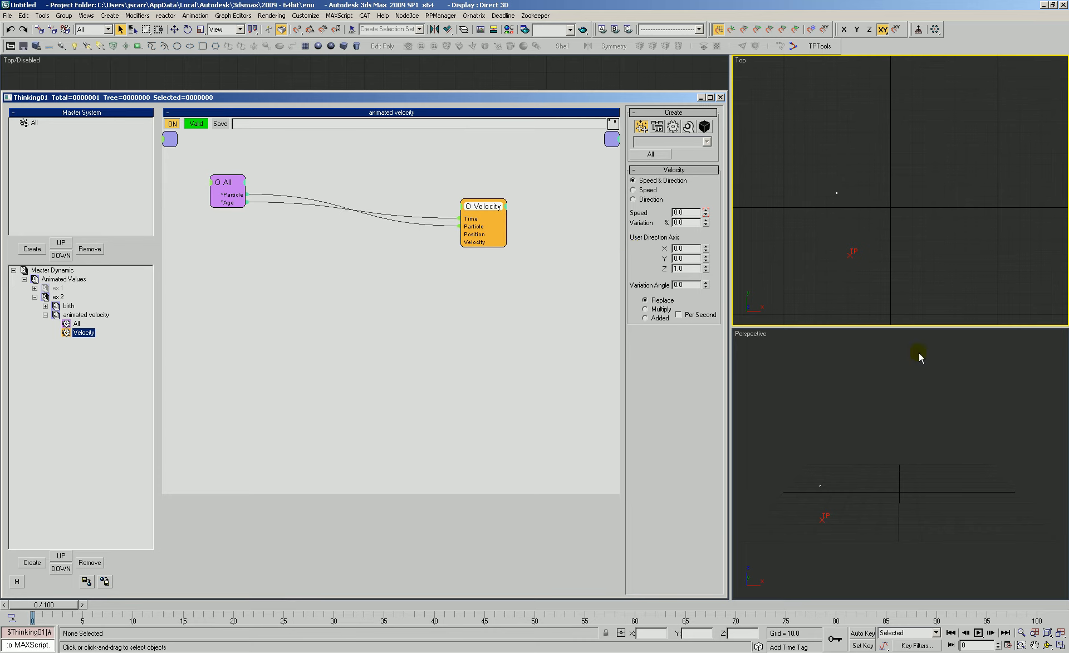
pyautogui.moveTo(492, 211)
pyautogui.mouseDown()
pyautogui.moveTo(485, 199)
pyautogui.moveTo(496, 198)
pyautogui.mouseUp()
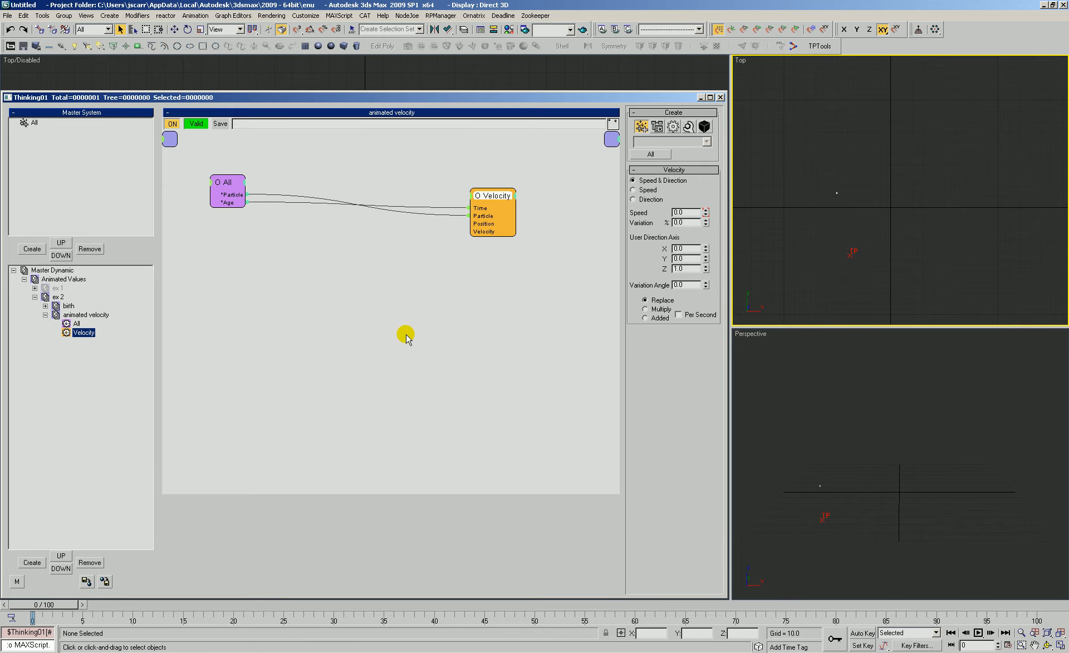
# - Duplicate the ex 2 dynamic set inside Animated Values and place the copy below the original
pyautogui.click(278, 364)
pyautogui.click(55, 295)
pyautogui.click(59, 280)
pyautogui.moveTo(255, 231); pyautogui.dragTo(257, 345)
pyautogui.moveTo(203, 249); pyautogui.dragTo(259, 272, button='middle')
pyautogui.moveTo(259, 236)
pyautogui.mouseDown()
pyautogui.moveTo(264, 181)
pyautogui.moveTo(270, 246)
pyautogui.mouseUp()
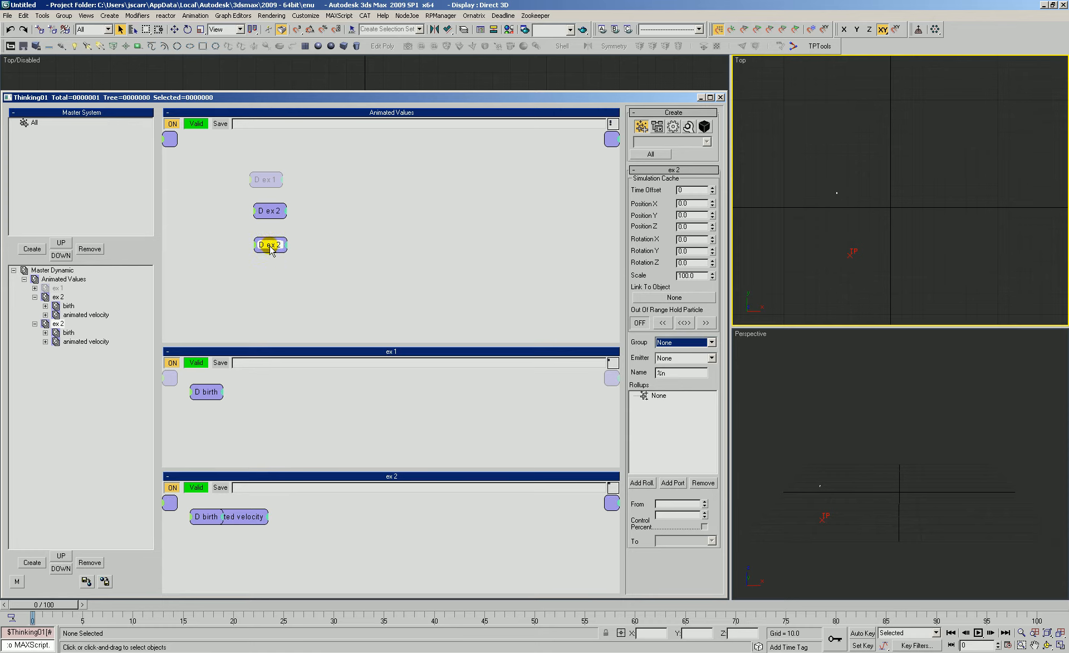
# - Rename the copied dynamic set as ex 3 and turn off the original ex 2 set
pyautogui.doubleClick(58, 298)
pyautogui.click(35, 297)
pyautogui.click(59, 310)
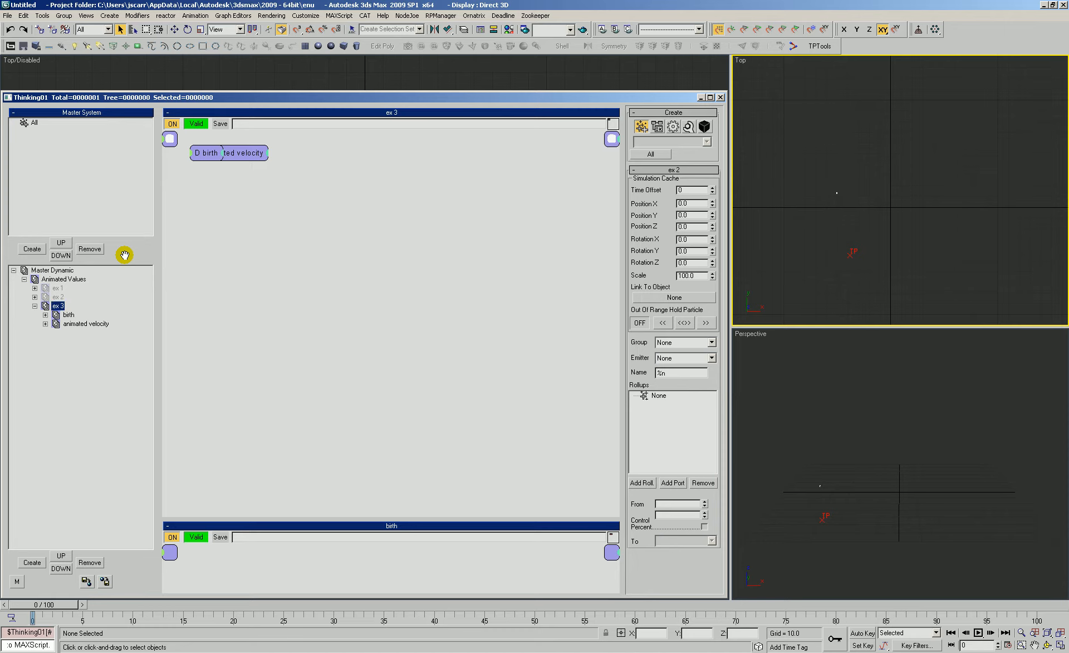
# - Separate the overlapping birth and animated velocity nodes in ex 3 and open its animated velocity set
pyautogui.moveTo(239, 156); pyautogui.dragTo(245, 232)
pyautogui.moveTo(209, 149); pyautogui.dragTo(235, 187)
pyautogui.moveTo(239, 232); pyautogui.dragTo(259, 240)
pyautogui.doubleClick(74, 324)
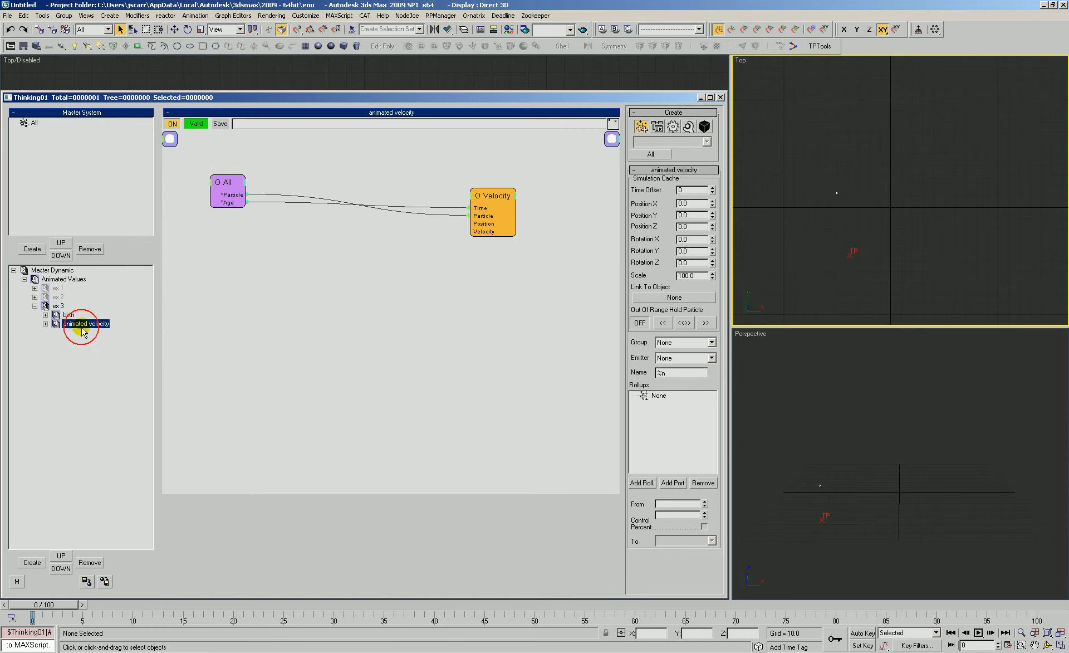
# - Delete the Velocity operator from the animated velocity set of ex 3, keeping the All node near the set's input
pyautogui.moveTo(467, 214); pyautogui.dragTo(501, 217)
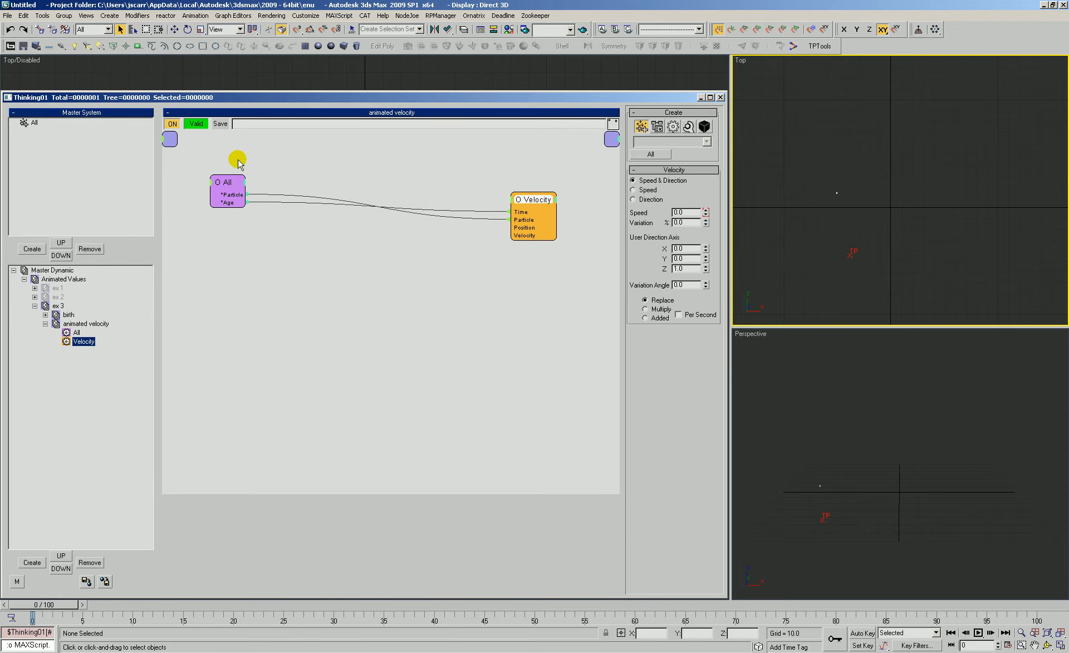
pyautogui.moveTo(224, 197); pyautogui.dragTo(206, 189)
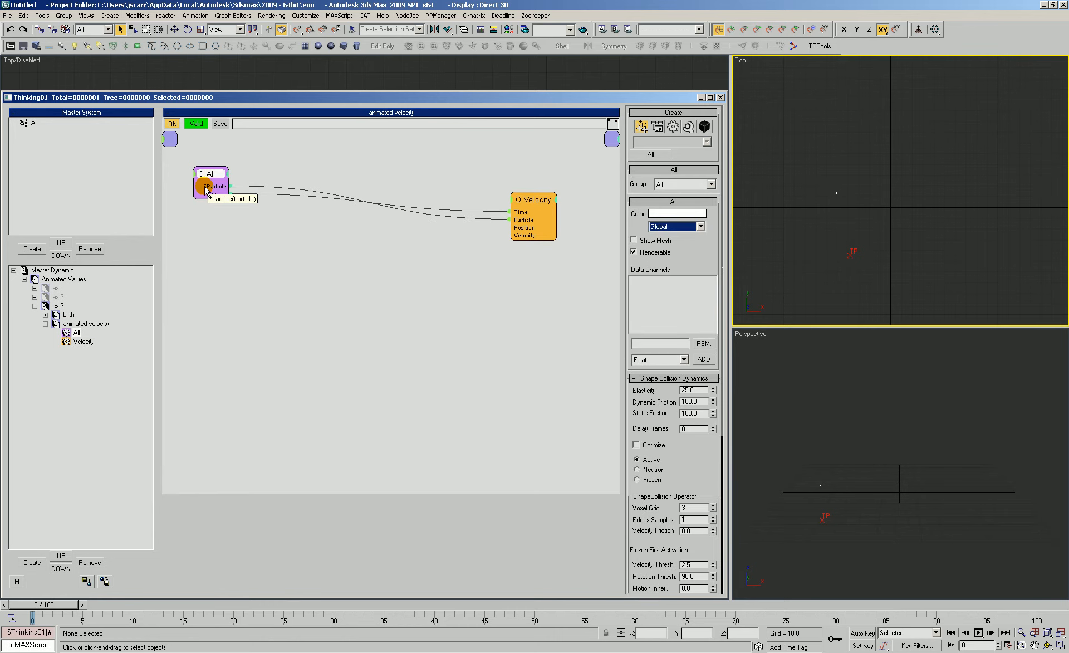
pyautogui.moveTo(533, 209)
pyautogui.mouseDown()
pyautogui.moveTo(543, 184)
pyautogui.moveTo(511, 204)
pyautogui.mouseUp()
pyautogui.press('Delete')
# - Add a new Velocity operator and connect the All node's Particle output to its Particle input
pyautogui.rightClick(451, 169)
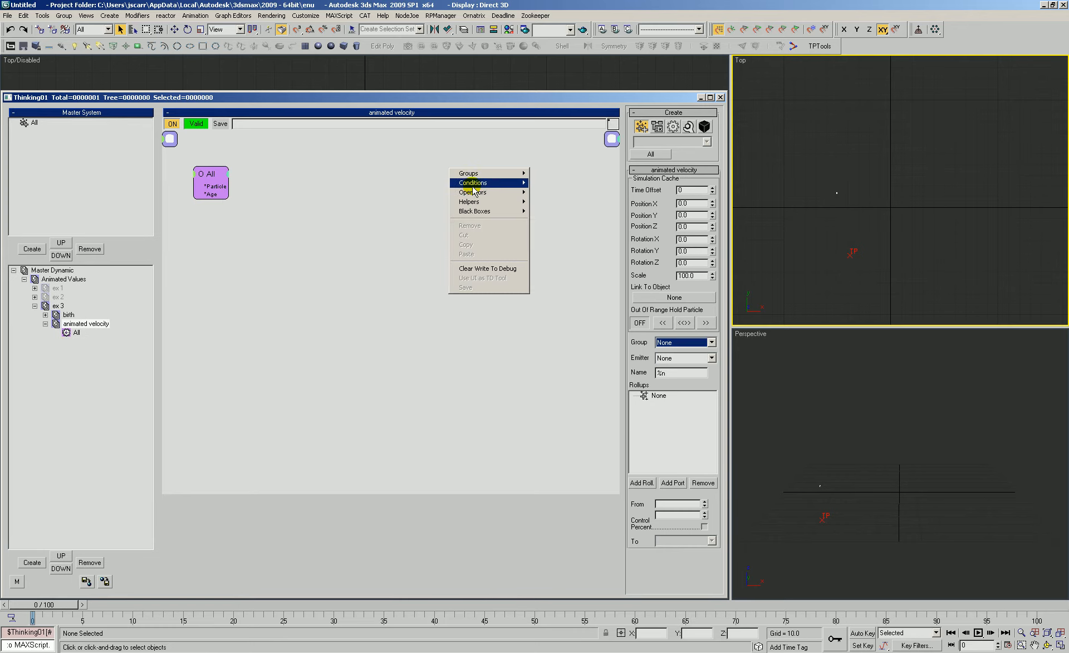
pyautogui.moveTo(472, 192)
pyautogui.moveTo(549, 193)
pyautogui.click(610, 324)
pyautogui.moveTo(490, 187); pyautogui.dragTo(217, 189)
pyautogui.moveTo(520, 174); pyautogui.dragTo(525, 182)
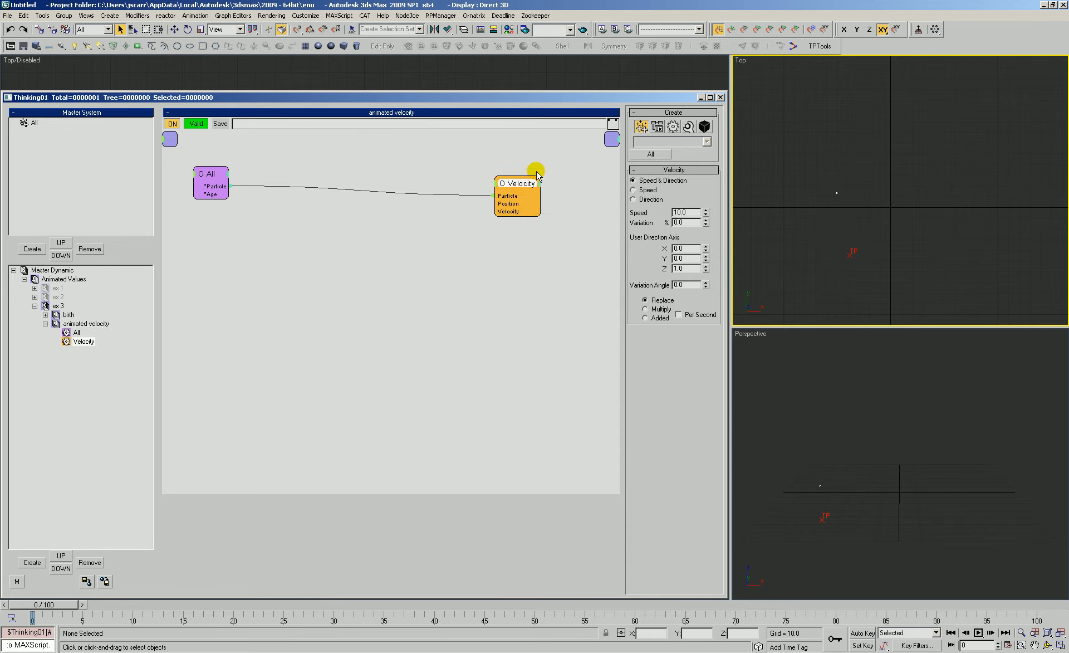
# - Add a Speed input to the new Velocity operator
pyautogui.rightClick(494, 182)
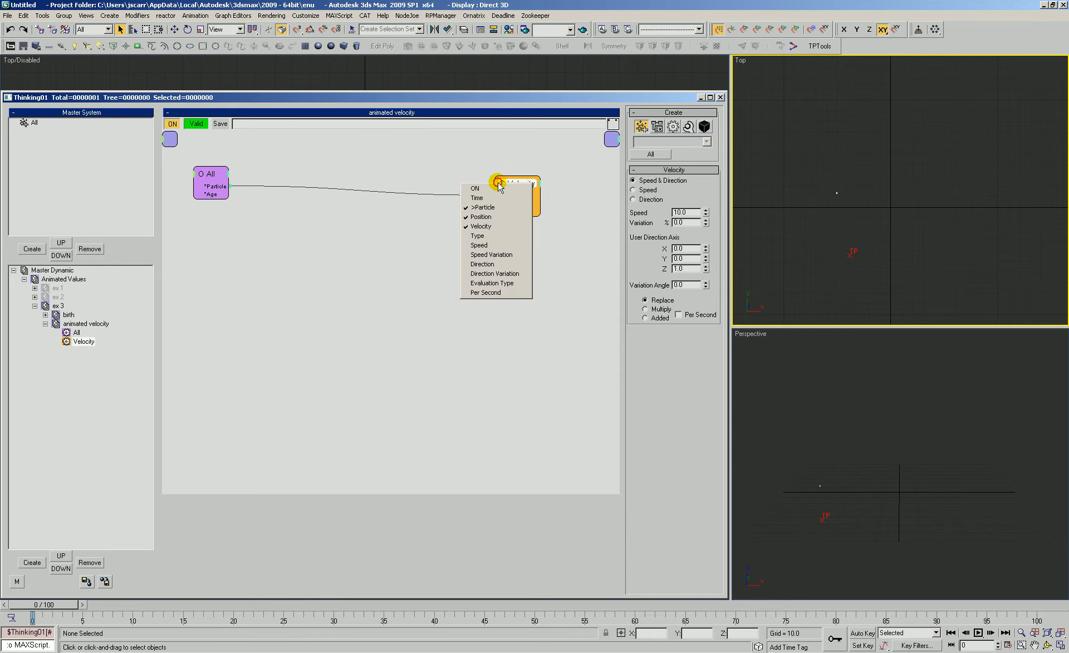
pyautogui.click(485, 245)
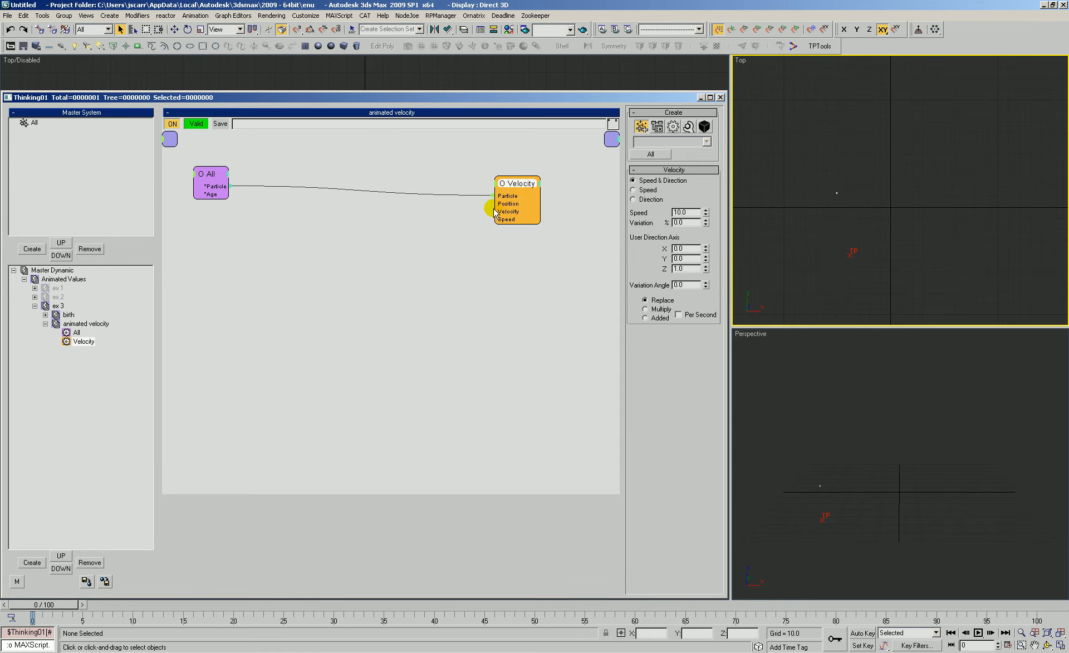
pyautogui.moveTo(514, 187)
pyautogui.mouseDown()
pyautogui.moveTo(507, 198)
pyautogui.moveTo(524, 204)
pyautogui.mouseUp()
# - Check the Velocity operator's Speed value and spread the All and Velocity nodes apart to make room between them
pyautogui.doubleClick(681, 212)
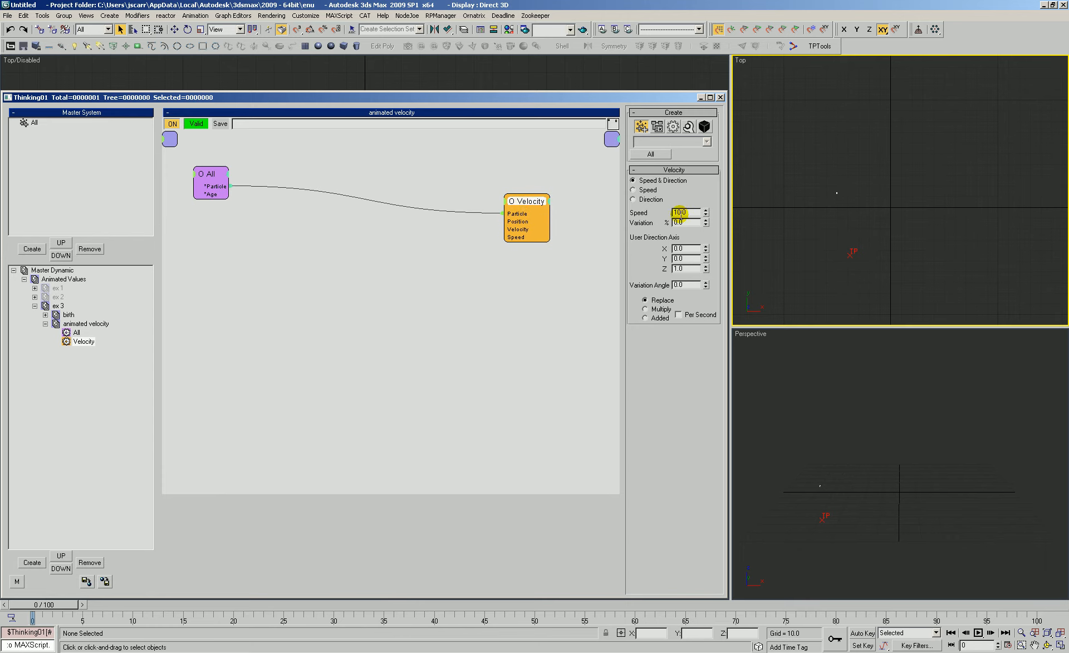
pyautogui.doubleClick(692, 211)
pyautogui.click(306, 290)
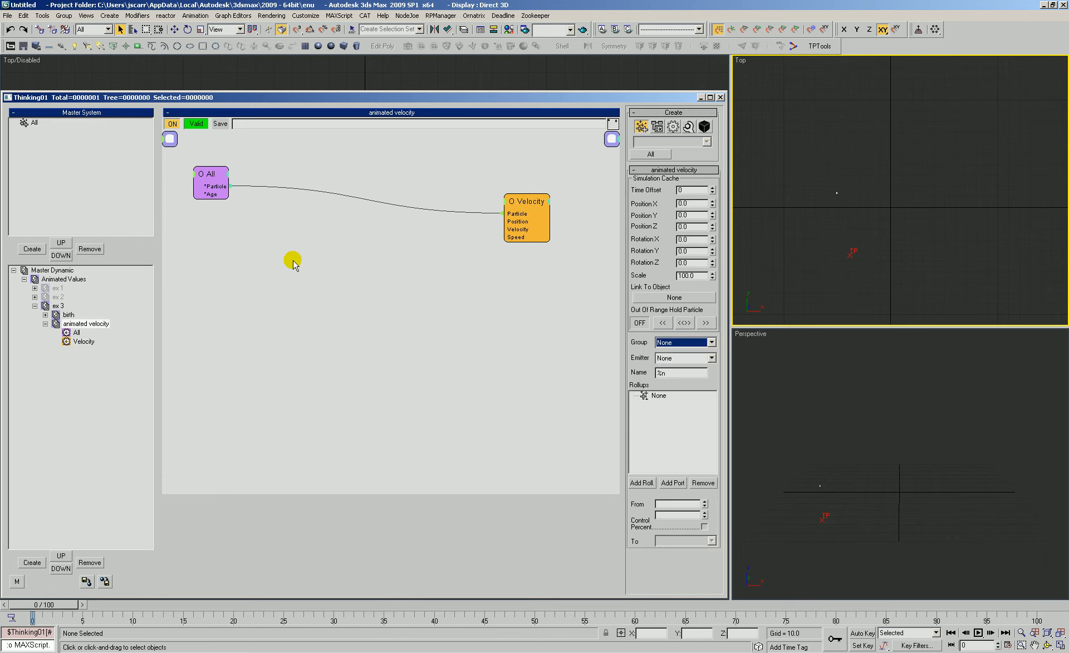
pyautogui.moveTo(212, 175); pyautogui.dragTo(272, 272)
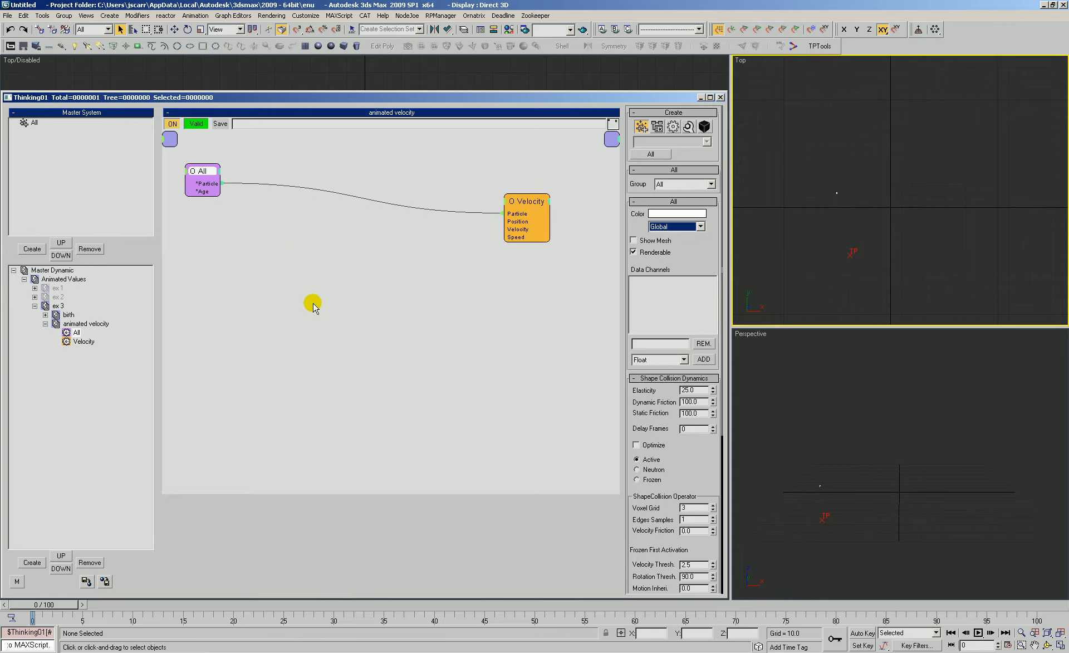
pyautogui.click(257, 244)
pyautogui.moveTo(527, 201); pyautogui.dragTo(546, 198)
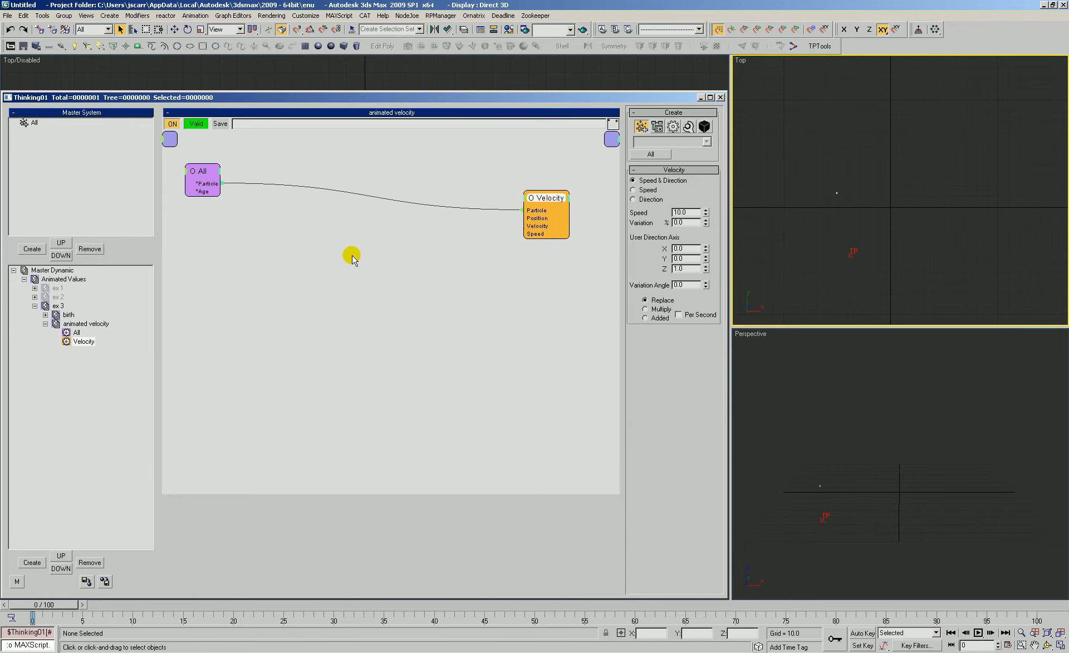
# - Add a Value To Time helper below the All node in the animated velocity set
pyautogui.rightClick(215, 219)
pyautogui.moveTo(260, 253)
pyautogui.moveTo(314, 251)
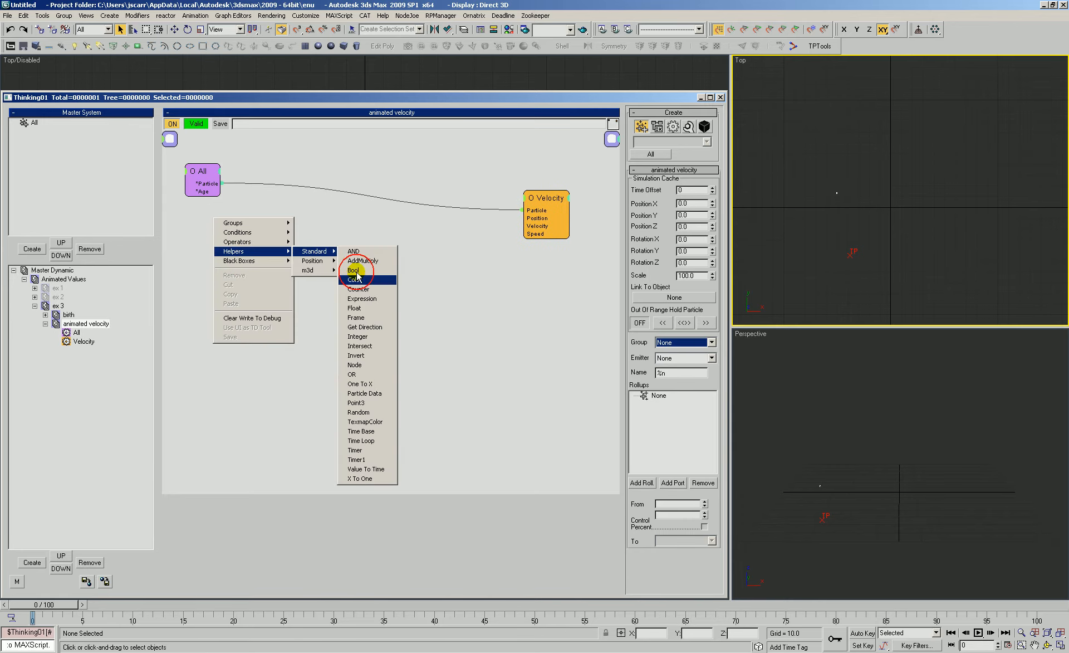
pyautogui.click(363, 472)
pyautogui.click(284, 226)
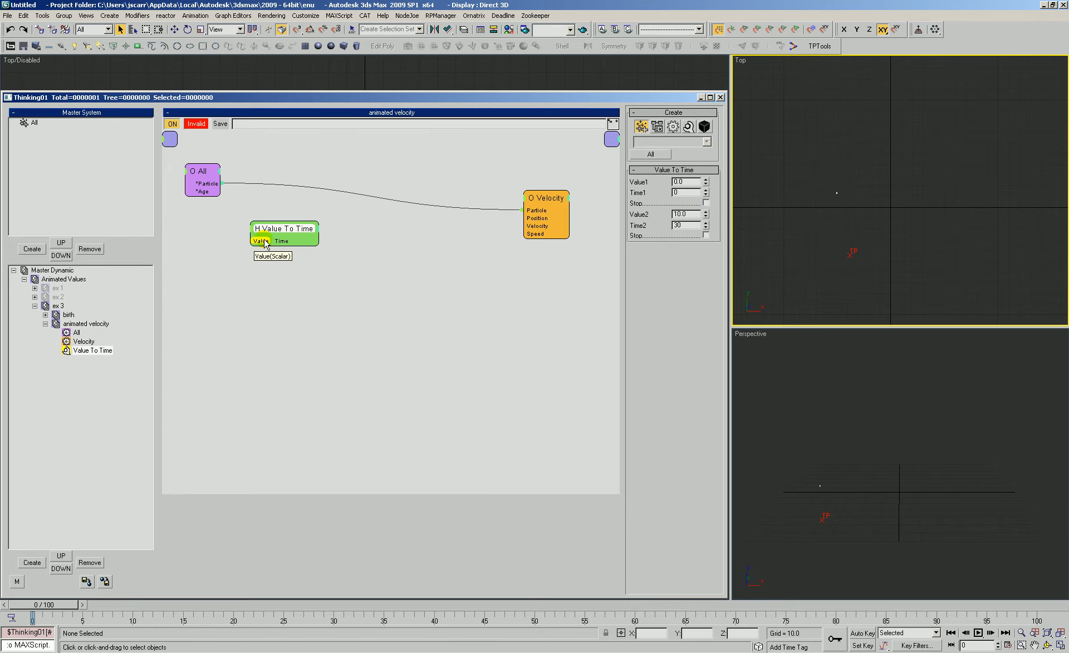
# - Examine the Value To Time helper's Value1, Time1, Value2 and Time2 settings and its Value and Time ports
pyautogui.click(682, 182)
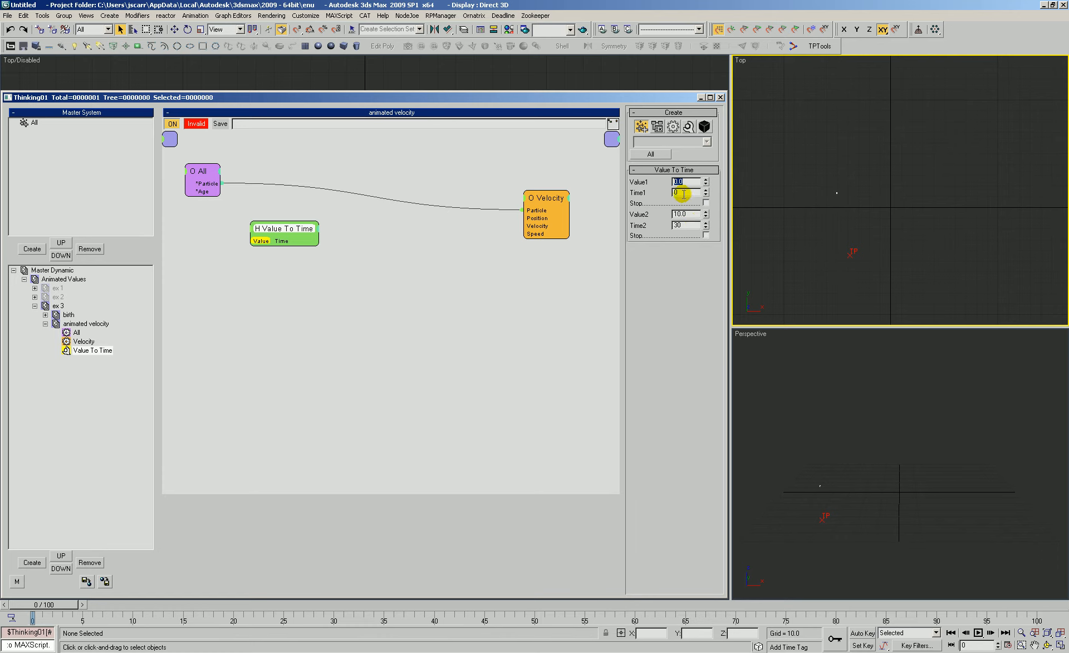
pyautogui.click(680, 214)
pyautogui.click(652, 193)
pyautogui.moveTo(688, 226); pyautogui.dragTo(675, 225)
pyautogui.moveTo(691, 181); pyautogui.dragTo(677, 191)
pyautogui.moveTo(286, 242); pyautogui.dragTo(383, 243)
pyautogui.moveTo(267, 230); pyautogui.dragTo(419, 247)
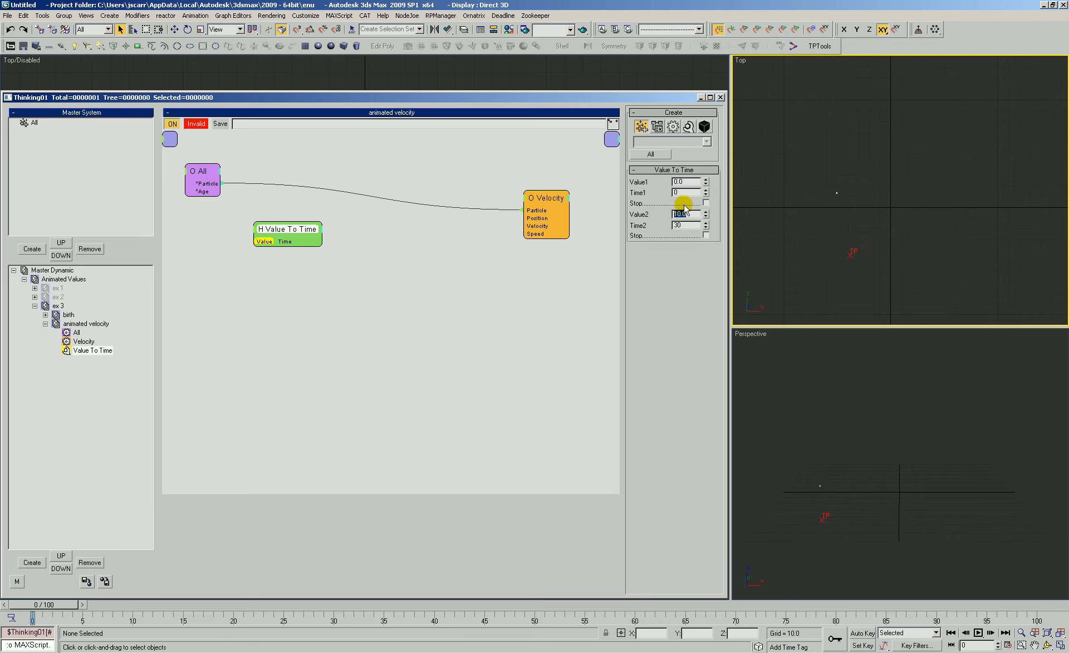
pyautogui.moveTo(685, 180); pyautogui.dragTo(619, 176)
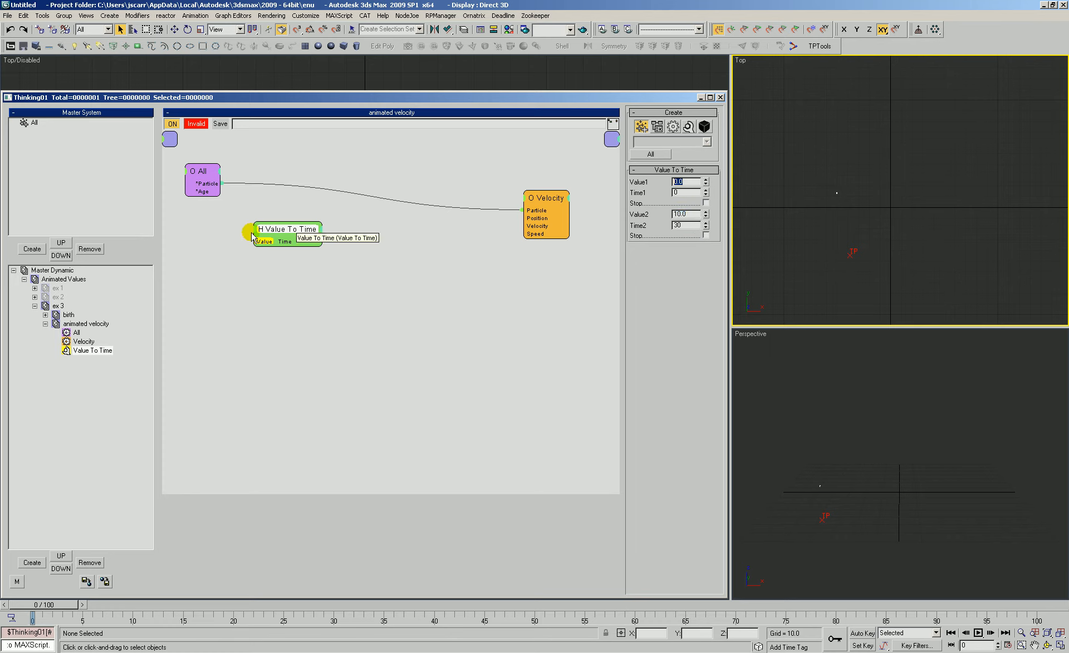
pyautogui.moveTo(303, 229); pyautogui.dragTo(304, 234)
pyautogui.doubleClick(679, 192)
pyautogui.doubleClick(687, 215)
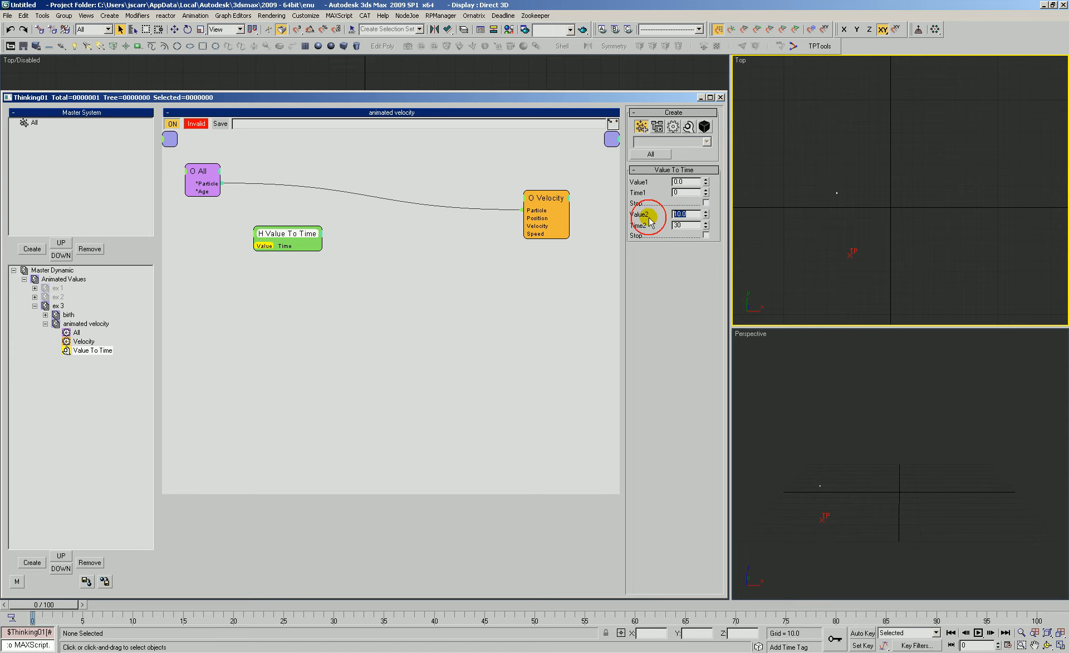
pyautogui.click(689, 192)
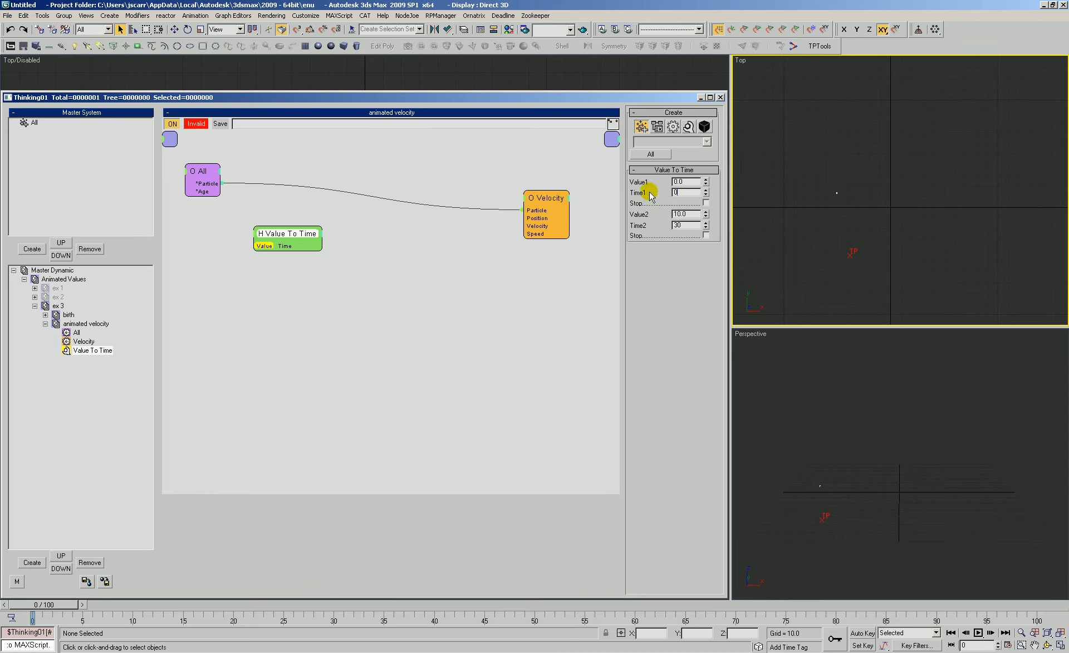
pyautogui.doubleClick(690, 225)
pyautogui.moveTo(293, 232); pyautogui.dragTo(271, 243)
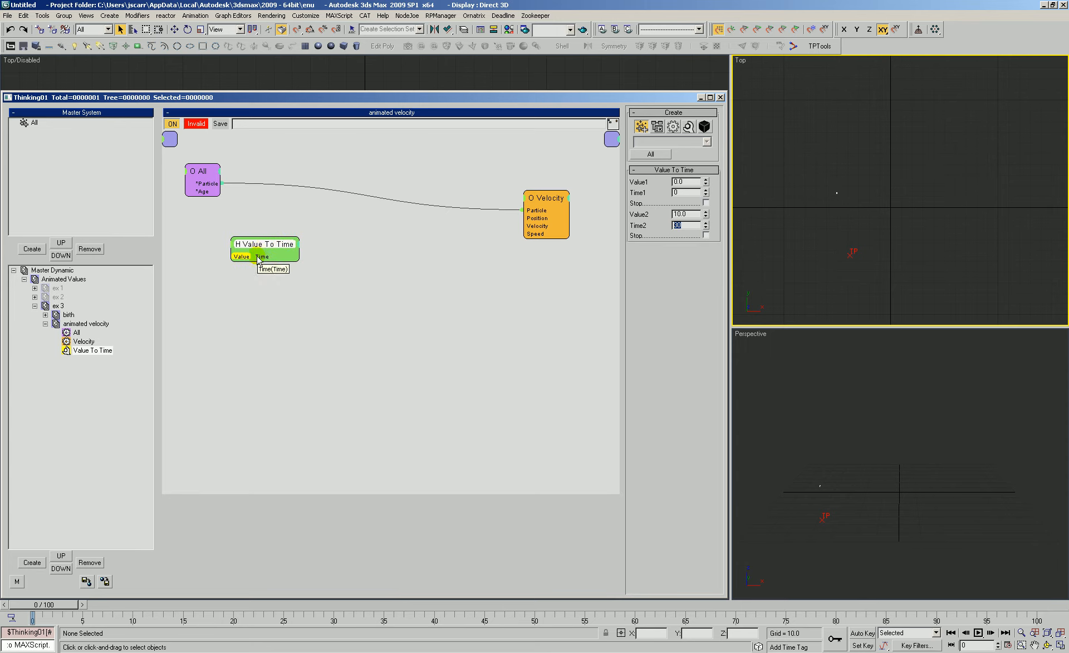
# - Connect the All node's Age output to the Value input of the Value To Time helper
pyautogui.moveTo(266, 246); pyautogui.dragTo(276, 243)
pyautogui.click(194, 171)
pyautogui.moveTo(195, 174); pyautogui.dragTo(185, 172)
pyautogui.moveTo(265, 238); pyautogui.dragTo(256, 232)
pyautogui.moveTo(191, 192); pyautogui.dragTo(242, 248)
pyautogui.moveTo(253, 240); pyautogui.dragTo(245, 247)
# - Set the Value To Time helper's Value2 to 30 and enable both Stop options
pyautogui.click(679, 216)
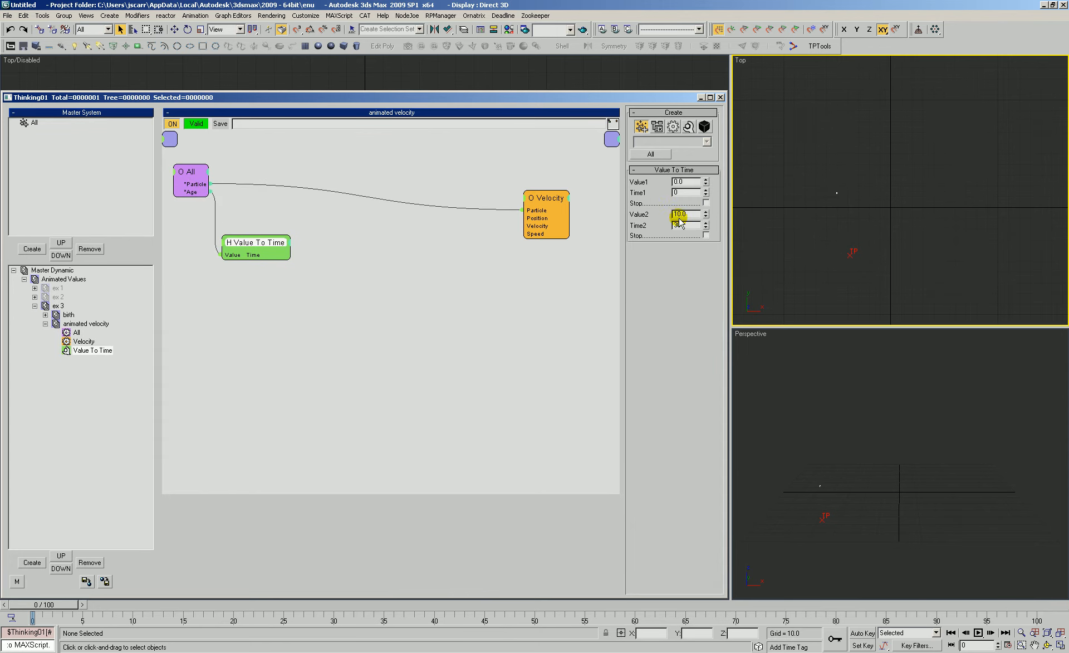
pyautogui.doubleClick(689, 214)
pyautogui.moveTo(239, 243); pyautogui.dragTo(229, 240)
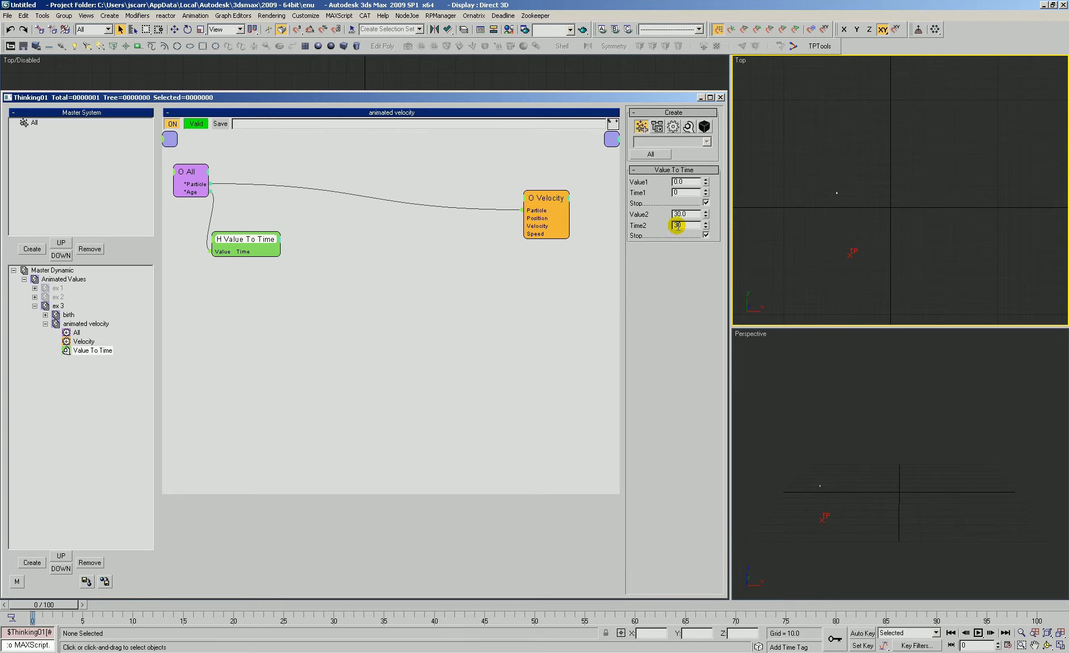
# - Set the Value To Time helper's Time2 to 100 and reposition the helper below the All node
pyautogui.write('100')
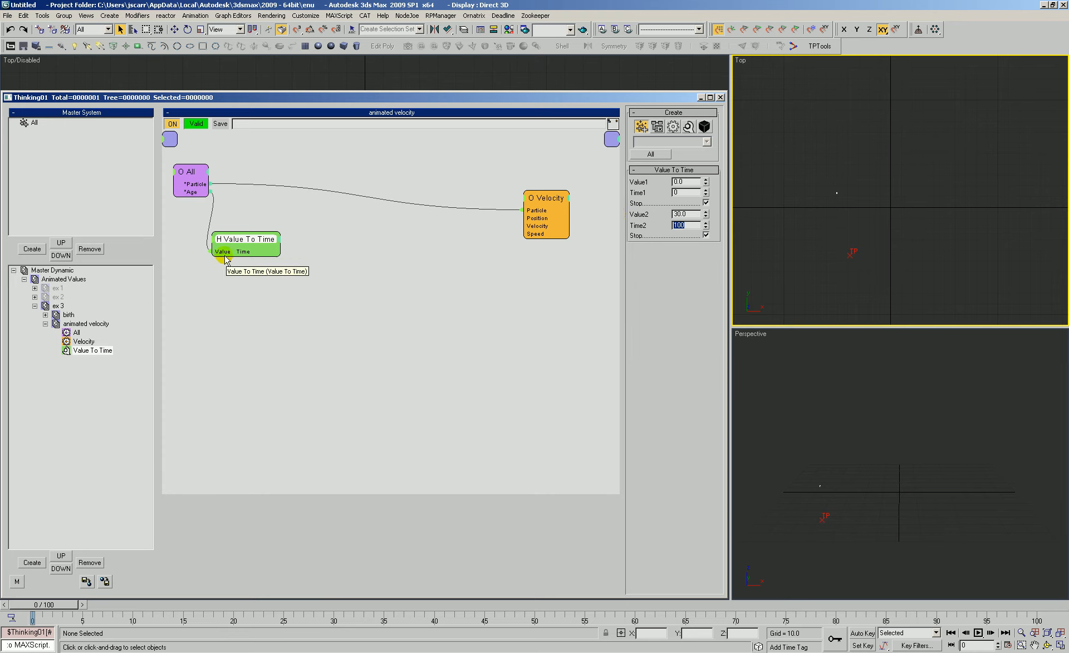
pyautogui.moveTo(222, 256); pyautogui.dragTo(385, 258)
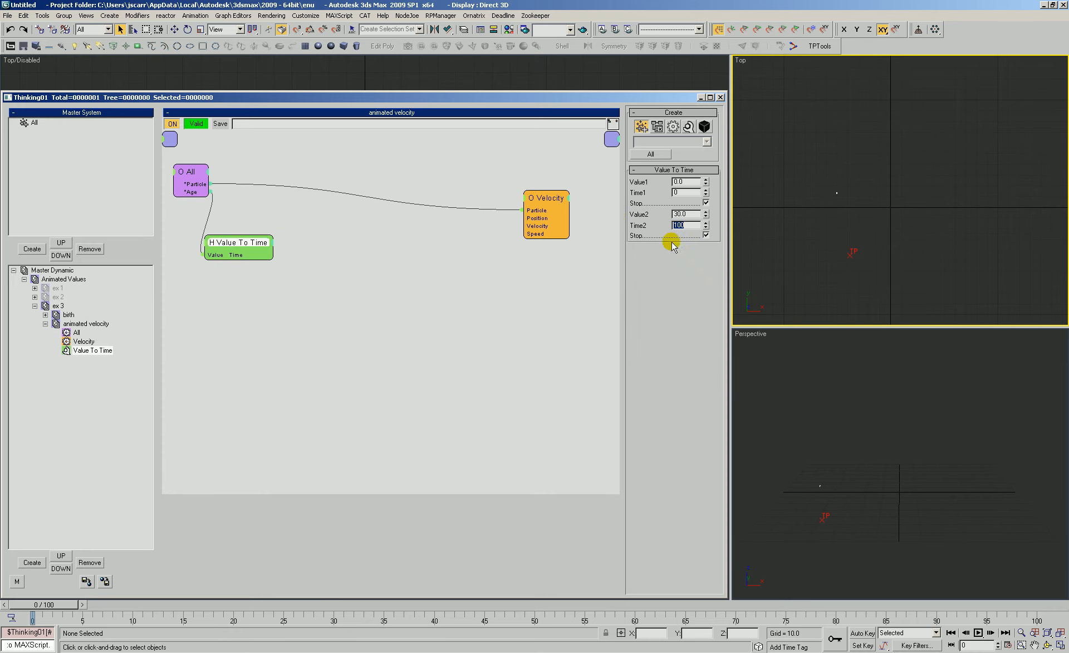
pyautogui.doubleClick(691, 227)
pyautogui.moveTo(272, 255); pyautogui.dragTo(234, 245)
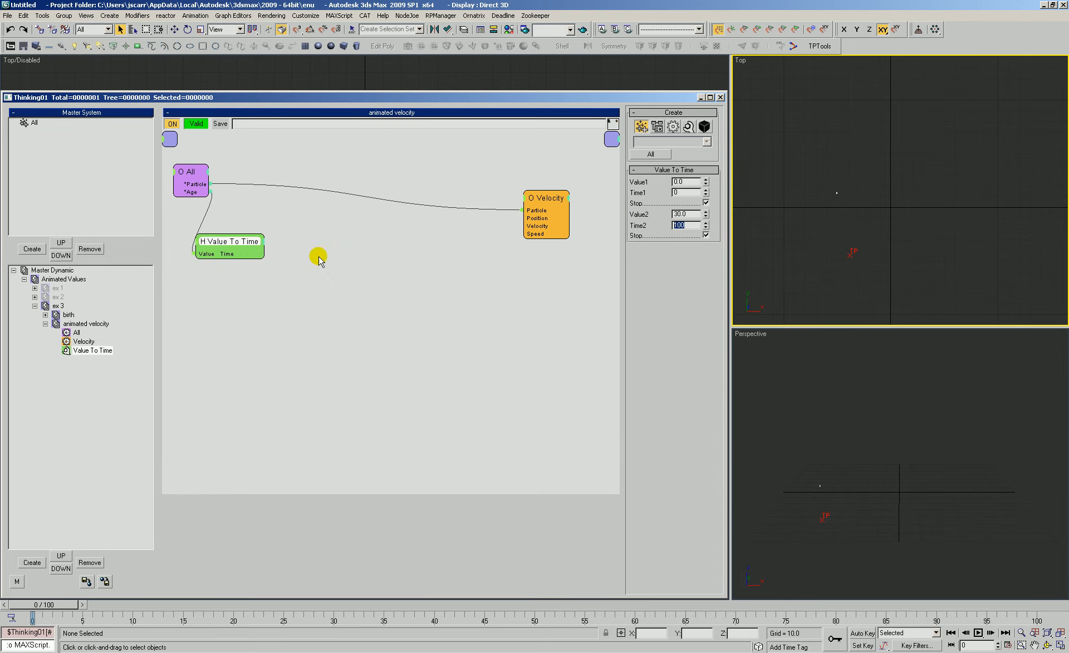
pyautogui.rightClick(330, 239)
pyautogui.moveTo(327, 271)
pyautogui.moveTo(390, 272)
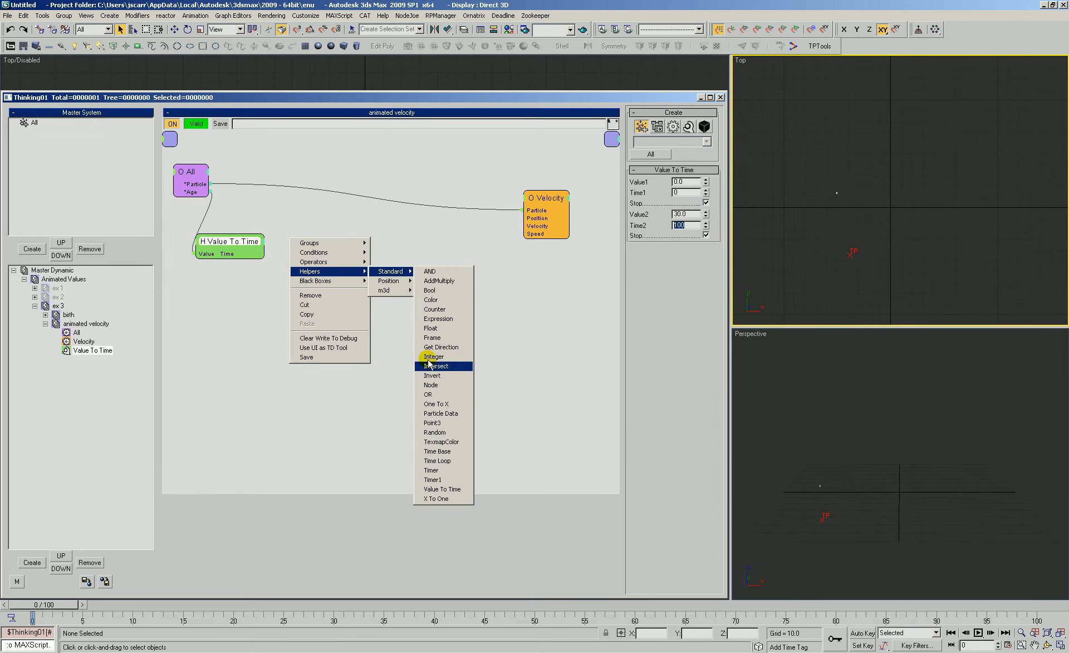
pyautogui.click(446, 328)
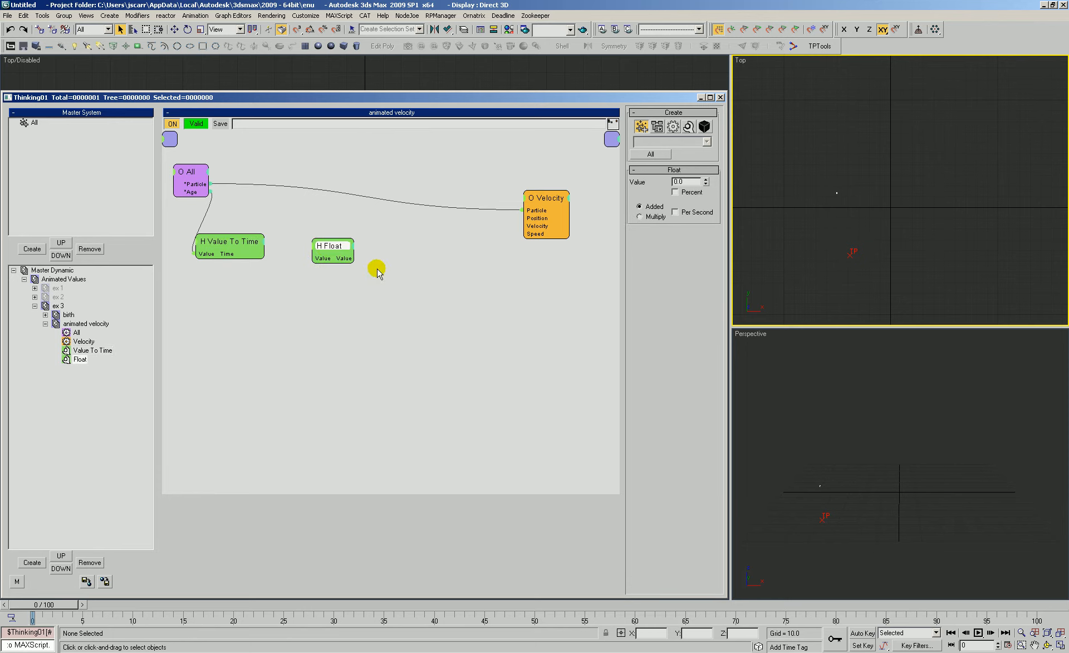
pyautogui.press('Delete')
# - Copy the Float helper from the birth set of ex 1
pyautogui.click(52, 289)
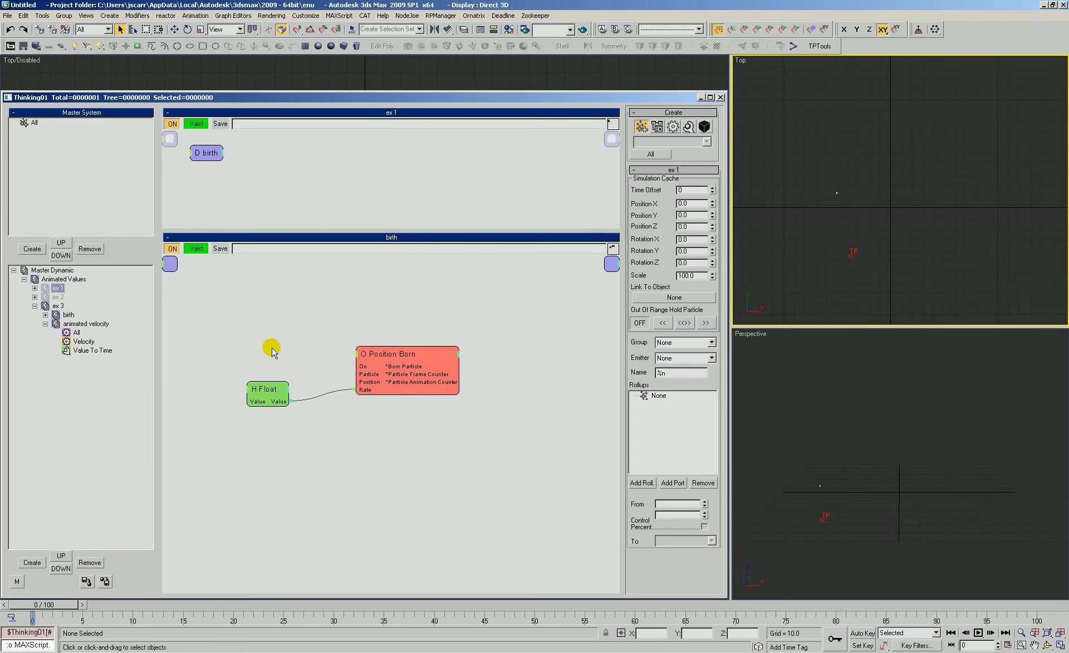
pyautogui.click(269, 389)
pyautogui.rightClick(289, 443)
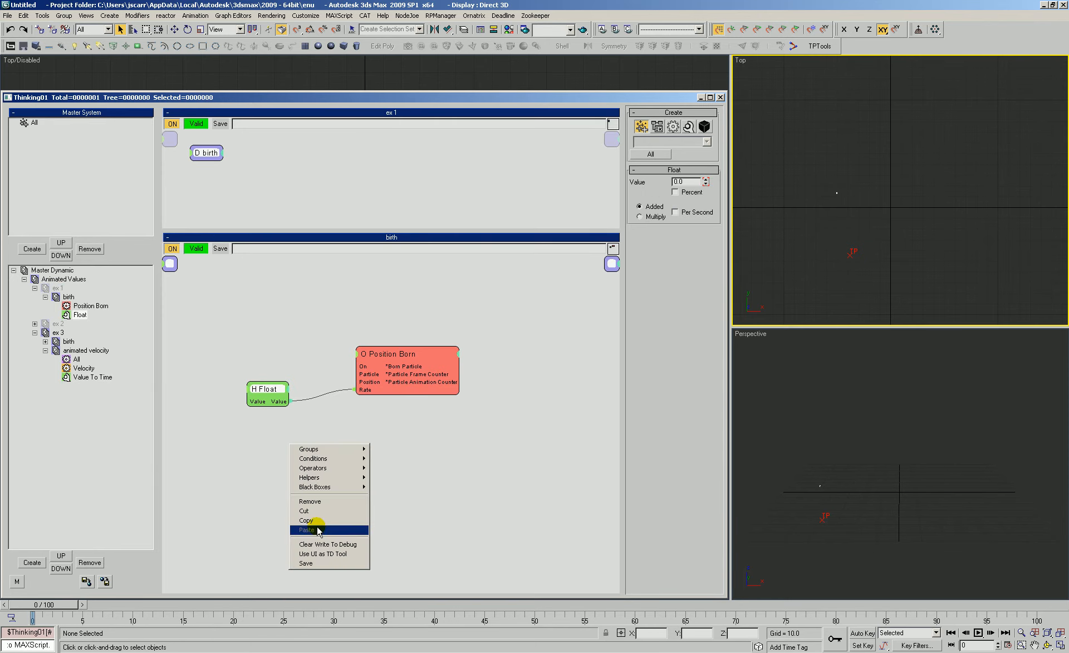
pyautogui.click(313, 521)
pyautogui.click(45, 297)
pyautogui.click(35, 288)
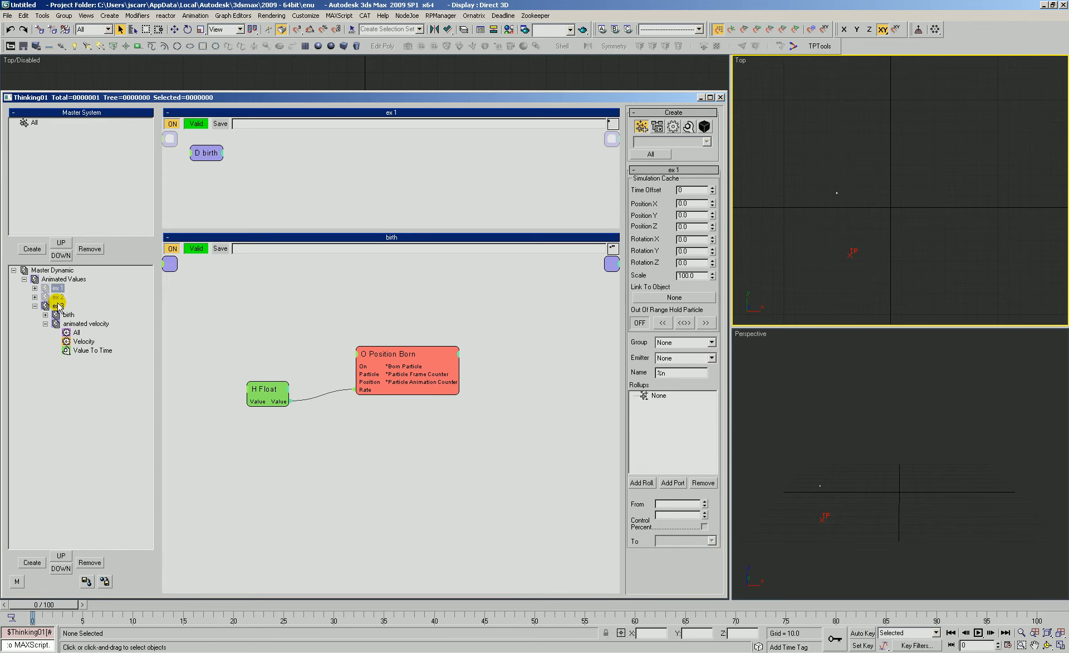
# - Paste the Float helper beside Value To Time in ex 3's animated velocity set and expose its Time input
pyautogui.click(58, 306)
pyautogui.click(75, 333)
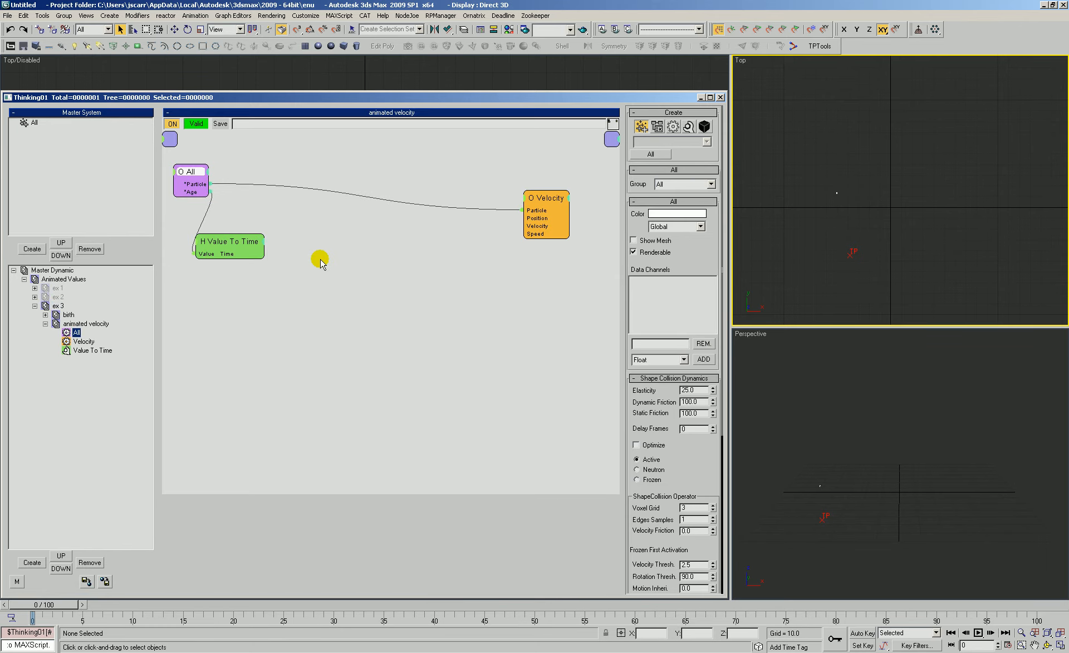
pyautogui.rightClick(320, 261)
pyautogui.click(338, 311)
pyautogui.click(335, 249)
pyautogui.moveTo(336, 251); pyautogui.dragTo(314, 247)
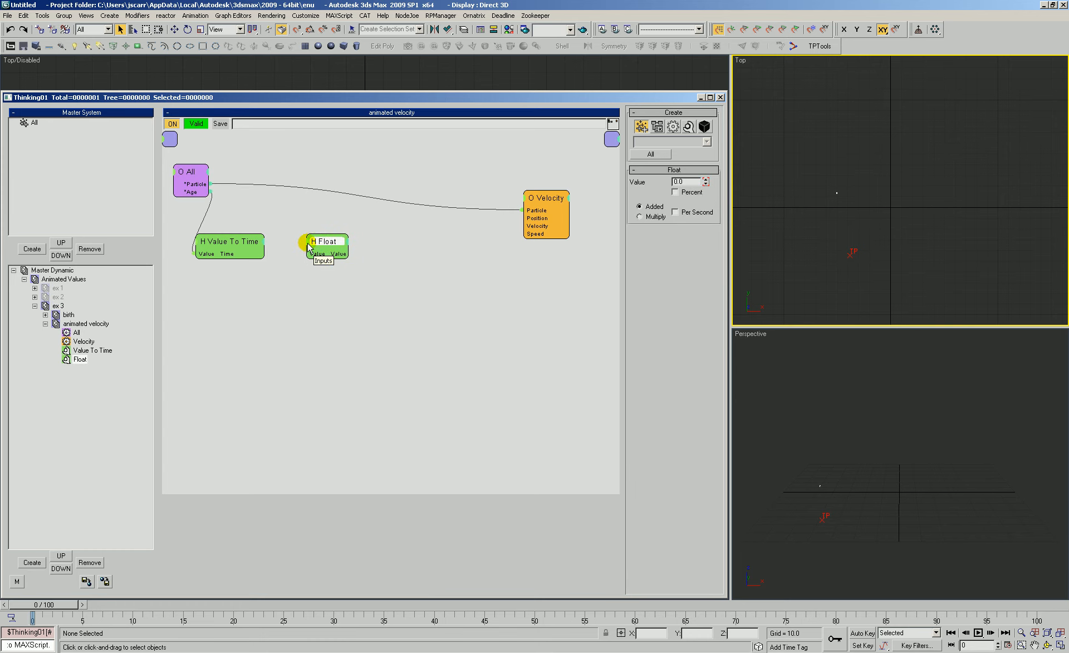
pyautogui.click(308, 247)
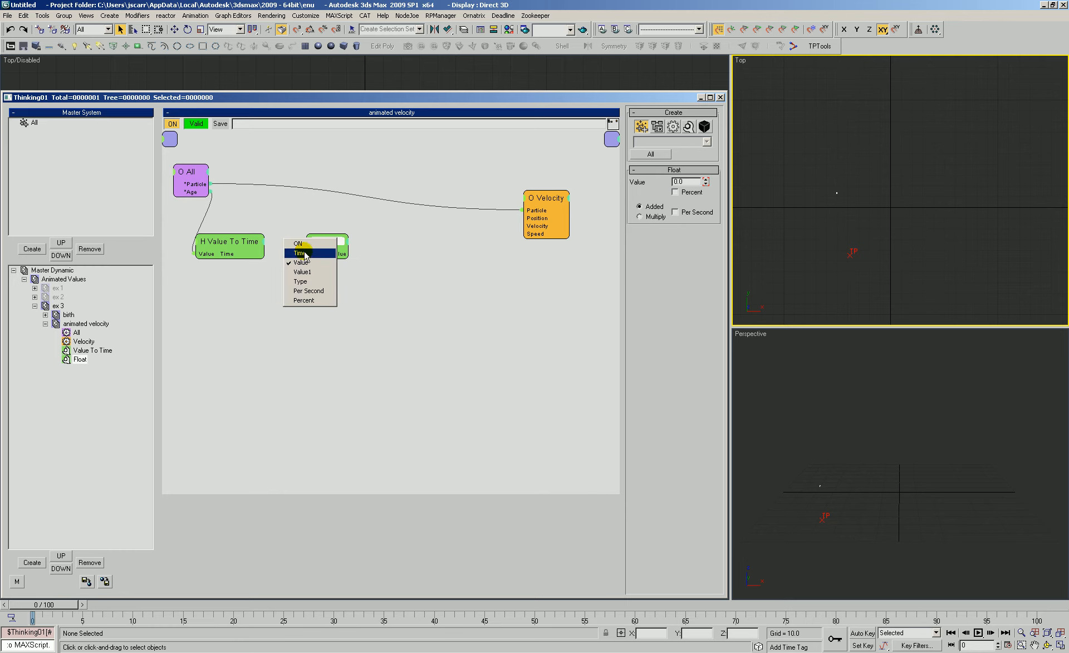
pyautogui.click(301, 254)
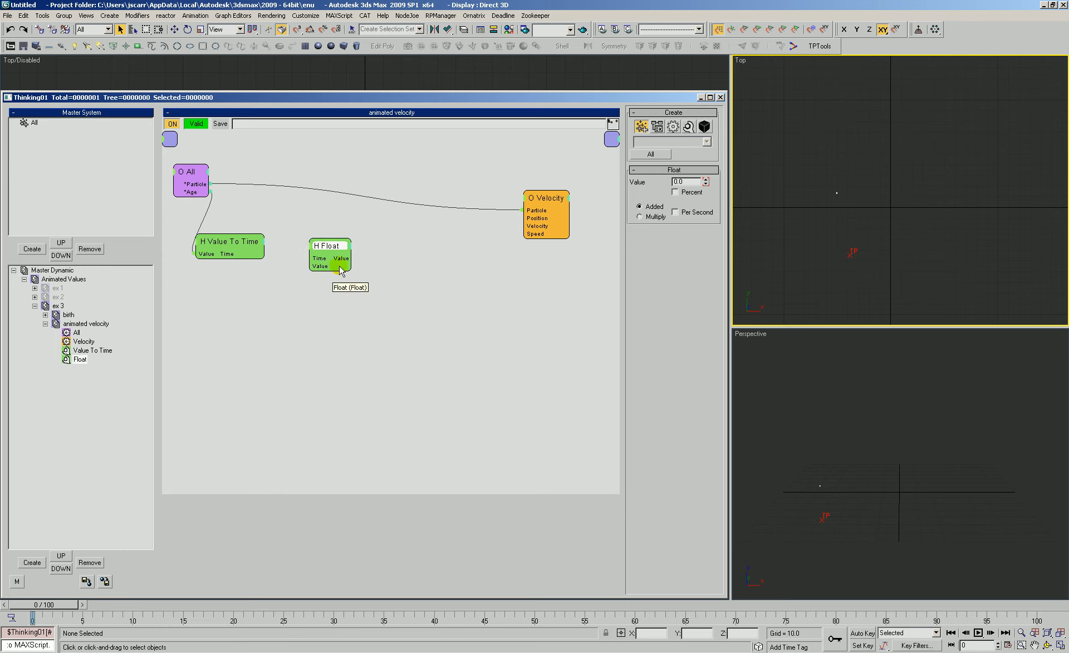
# - Examine ex 2's animated velocity wiring and the curve driving its Velocity operator's Speed
pyautogui.click(57, 296)
pyautogui.moveTo(256, 170); pyautogui.dragTo(494, 205)
pyautogui.click(68, 314)
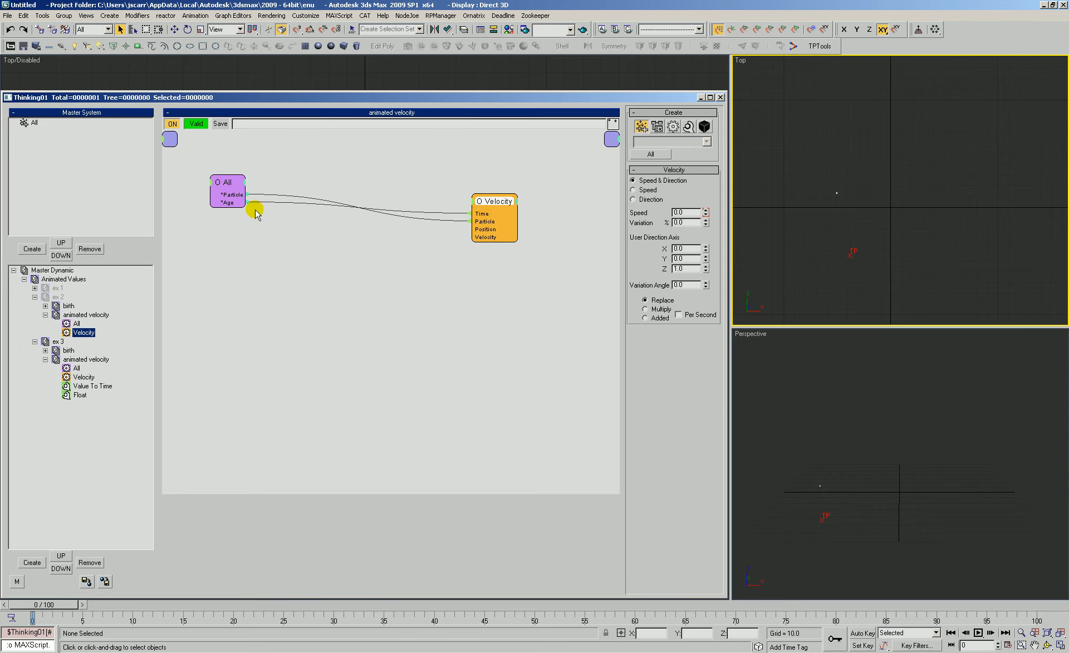
pyautogui.moveTo(232, 207); pyautogui.dragTo(494, 209)
pyautogui.moveTo(694, 214); pyautogui.dragTo(633, 207)
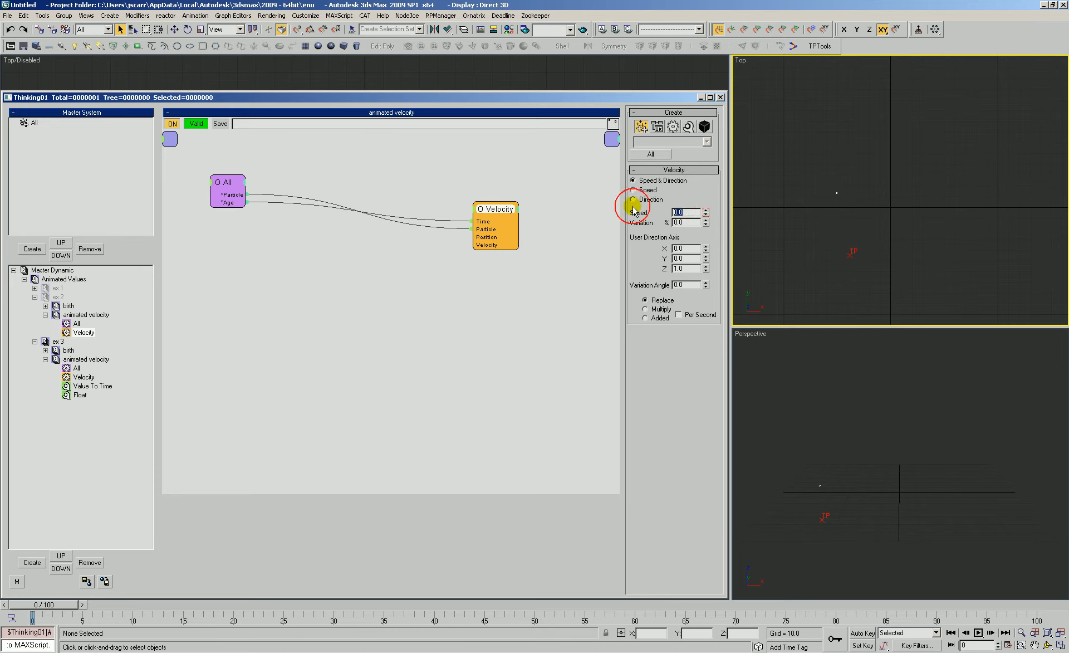
pyautogui.rightClick(692, 212)
pyautogui.click(684, 350)
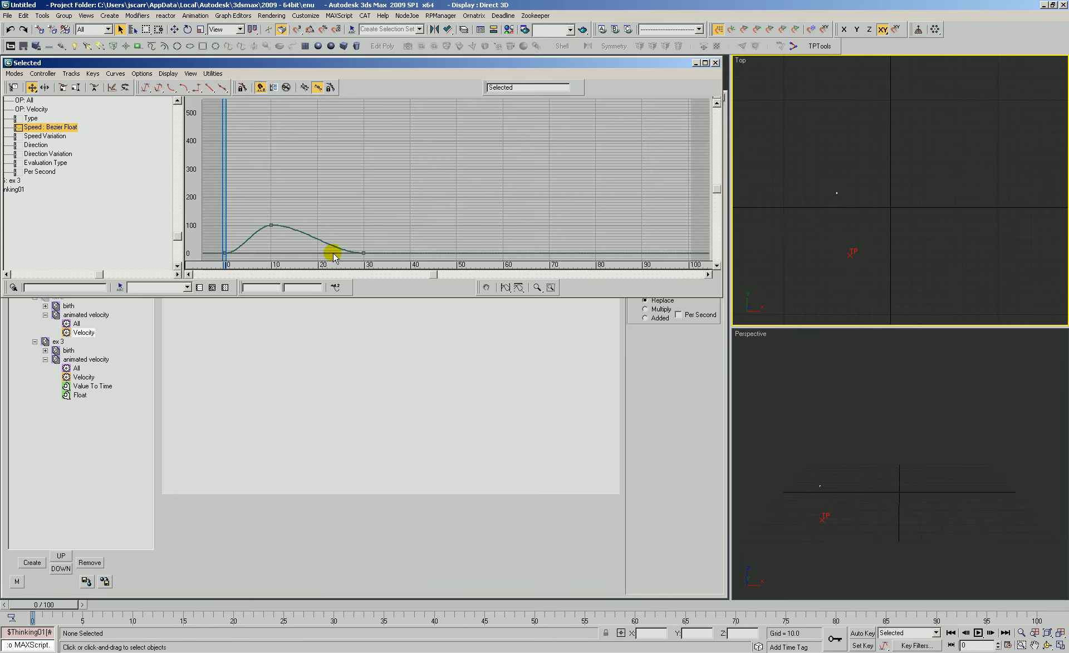
pyautogui.click(726, 99)
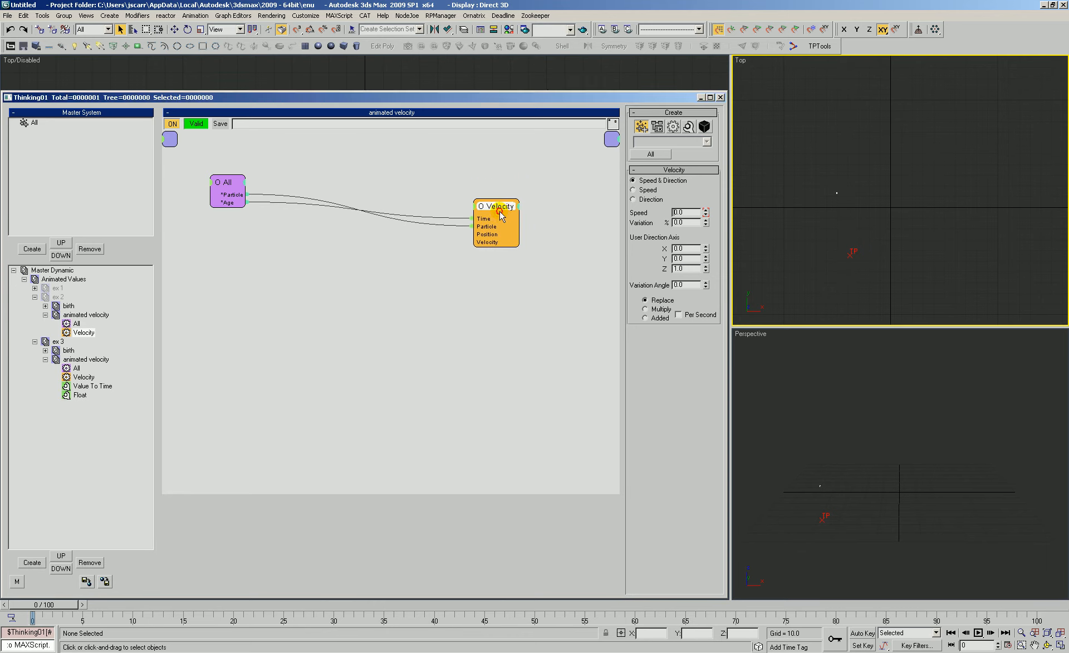
pyautogui.moveTo(500, 212); pyautogui.dragTo(497, 195)
pyautogui.click(45, 315)
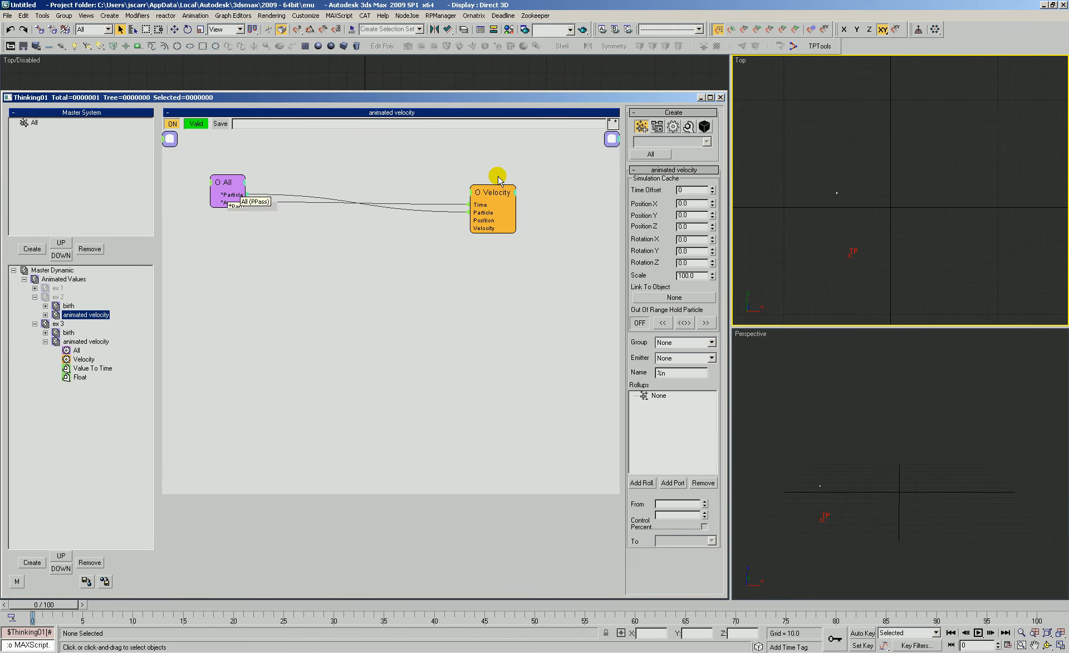
pyautogui.click(34, 297)
# - Open the animation curve of the Float helper's Value in ex 3's animated velocity set
pyautogui.click(58, 306)
pyautogui.click(75, 325)
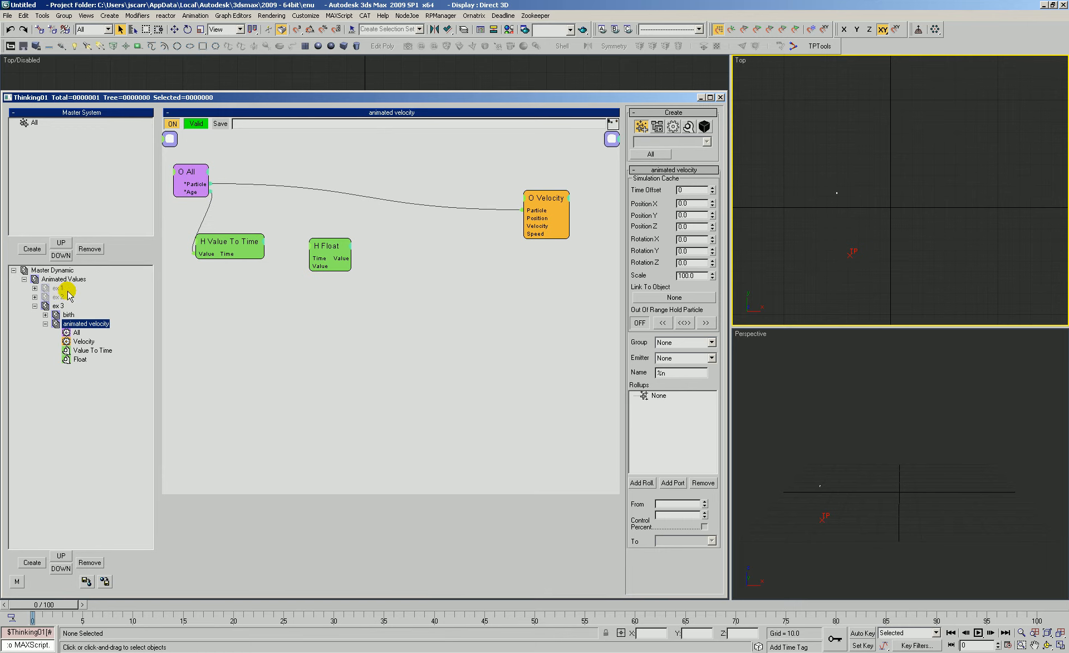
pyautogui.click(321, 247)
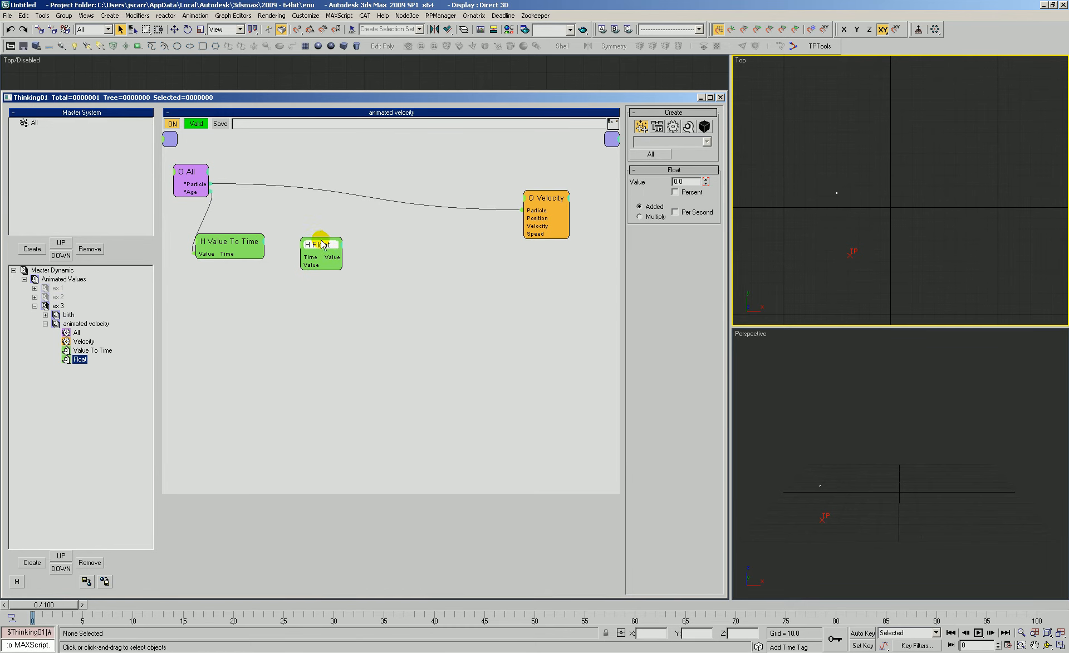
pyautogui.rightClick(683, 182)
pyautogui.click(663, 314)
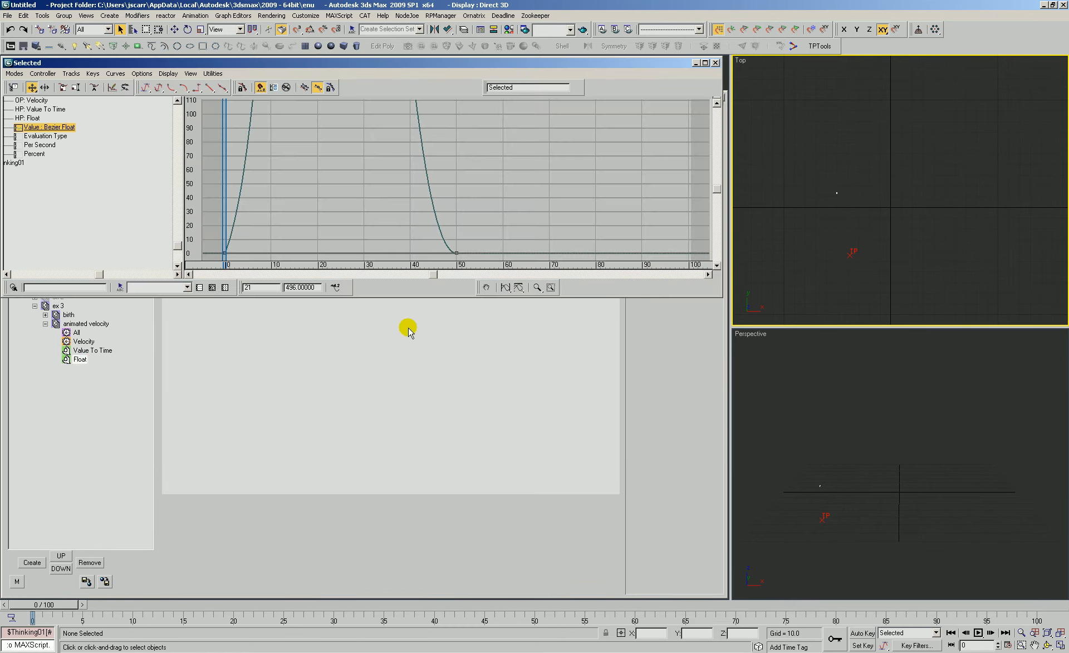
pyautogui.click(505, 287)
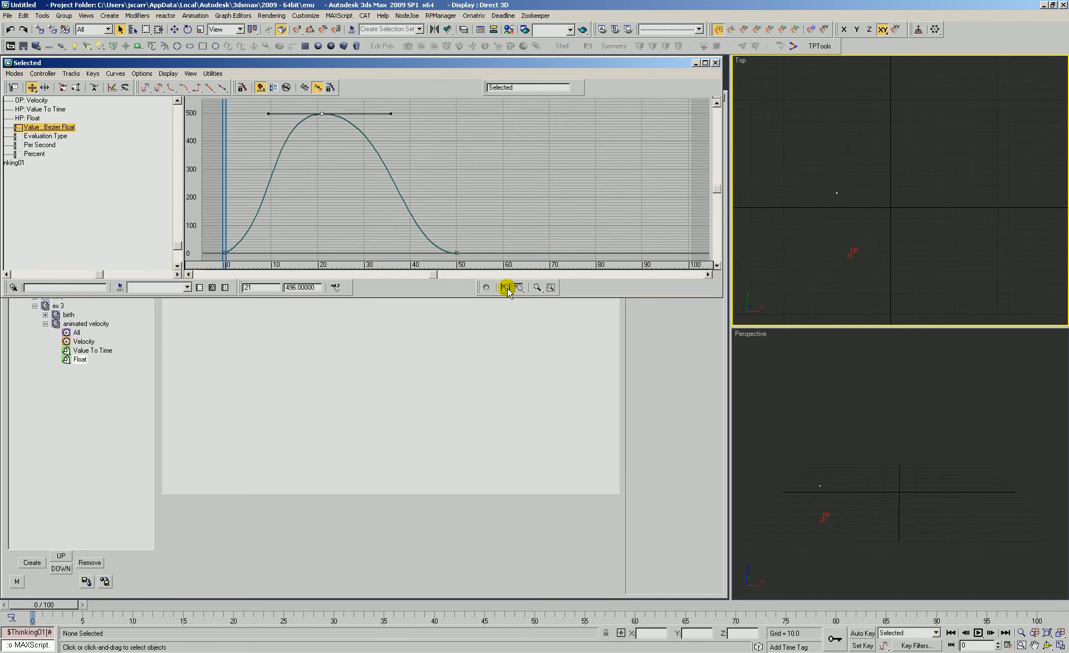
pyautogui.click(414, 169)
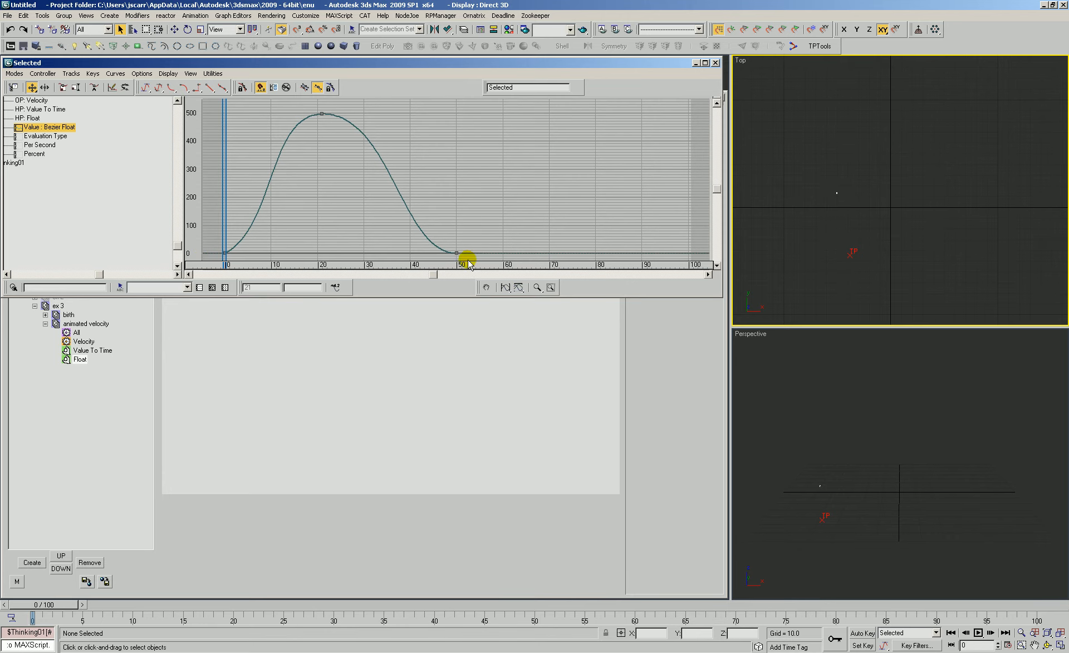
# - Check the Value To Time helper's Time2 setting and move the Float curve's last key to frame 100
pyautogui.click(408, 353)
pyautogui.click(225, 265)
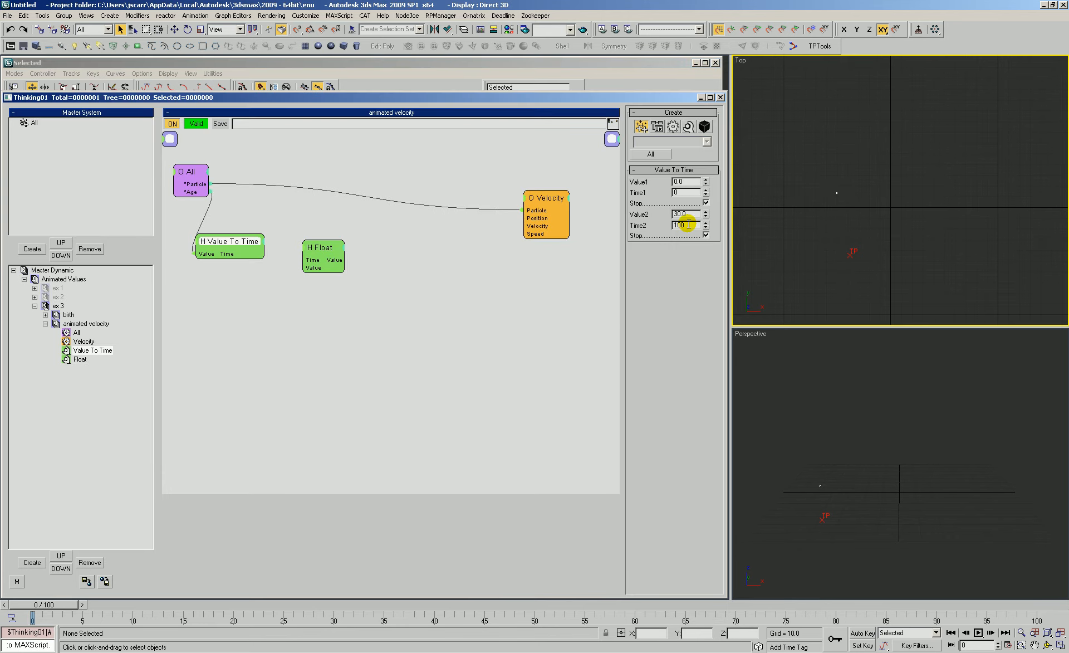
pyautogui.click(322, 63)
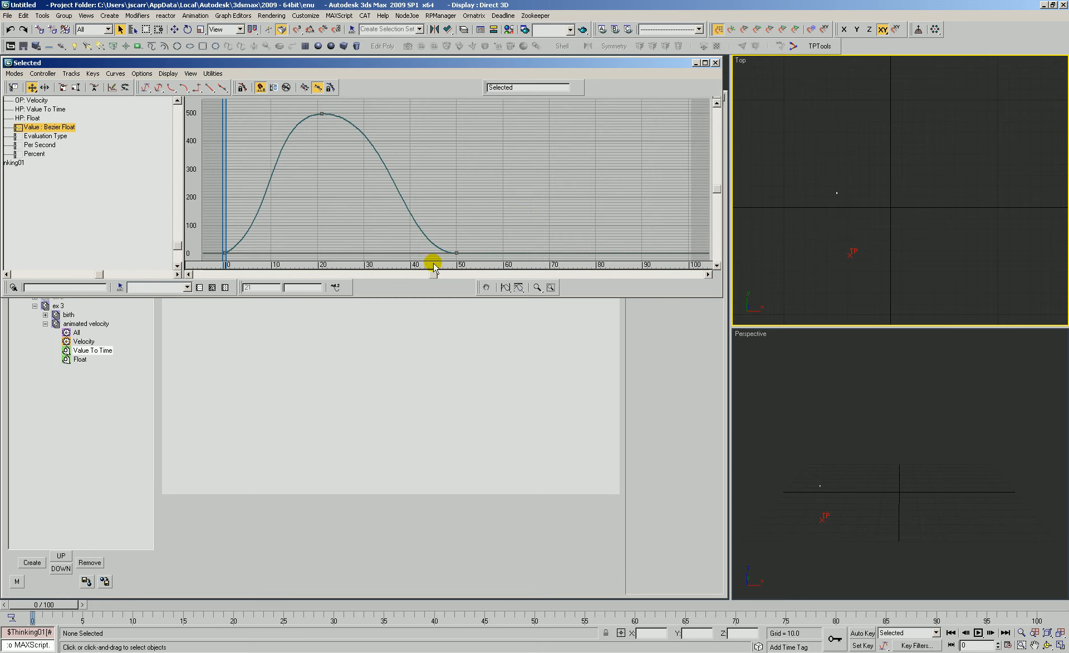
pyautogui.click(456, 252)
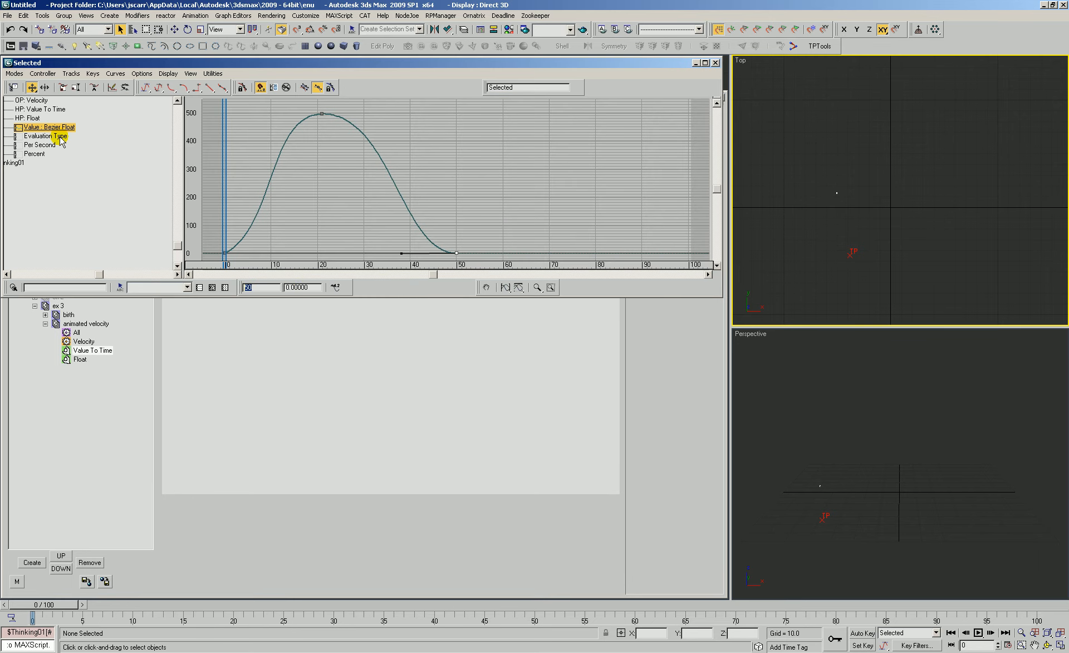
pyautogui.press('Return')
# - Move the Float curve's peak key to frame 33 at about 429 and adjust the key tangents for a smooth rise and fall
pyautogui.click(341, 113)
pyautogui.moveTo(320, 114); pyautogui.dragTo(378, 132)
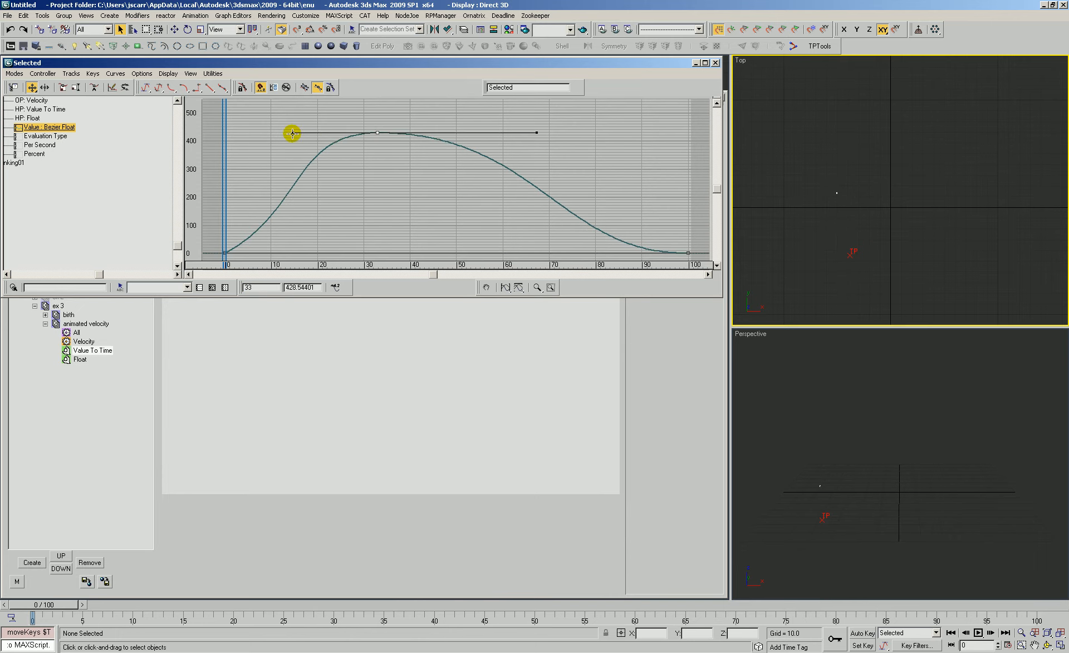
pyautogui.click(222, 251)
pyautogui.moveTo(304, 209); pyautogui.dragTo(279, 229)
pyautogui.click(689, 253)
pyautogui.moveTo(557, 255); pyautogui.dragTo(533, 246)
pyautogui.moveTo(401, 115); pyautogui.dragTo(345, 163)
pyautogui.moveTo(536, 139); pyautogui.dragTo(443, 136)
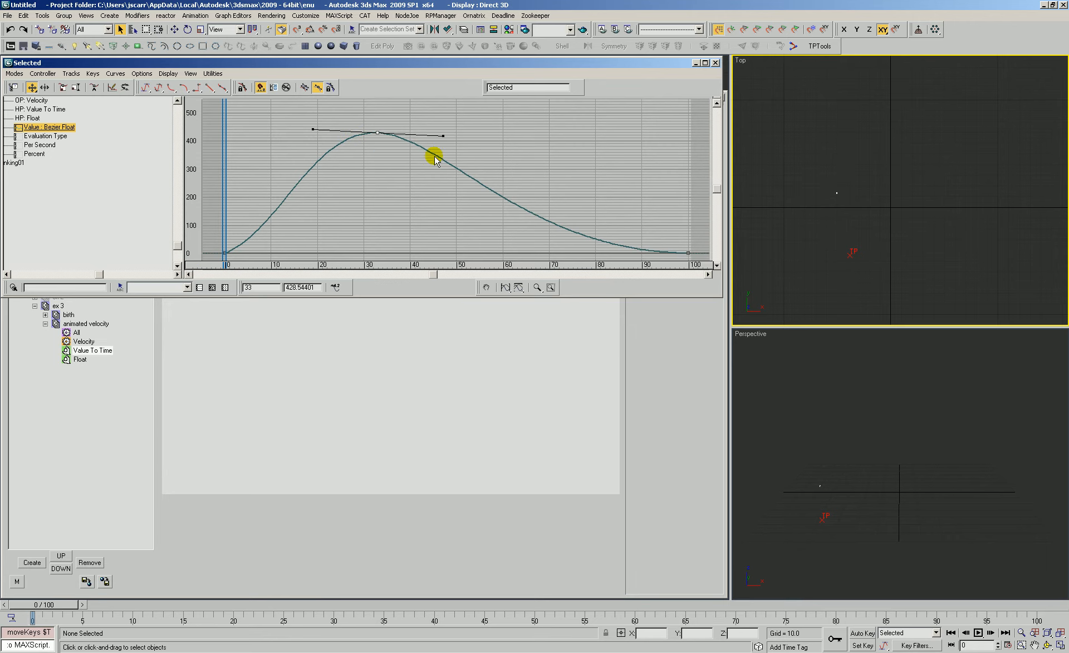
pyautogui.click(716, 64)
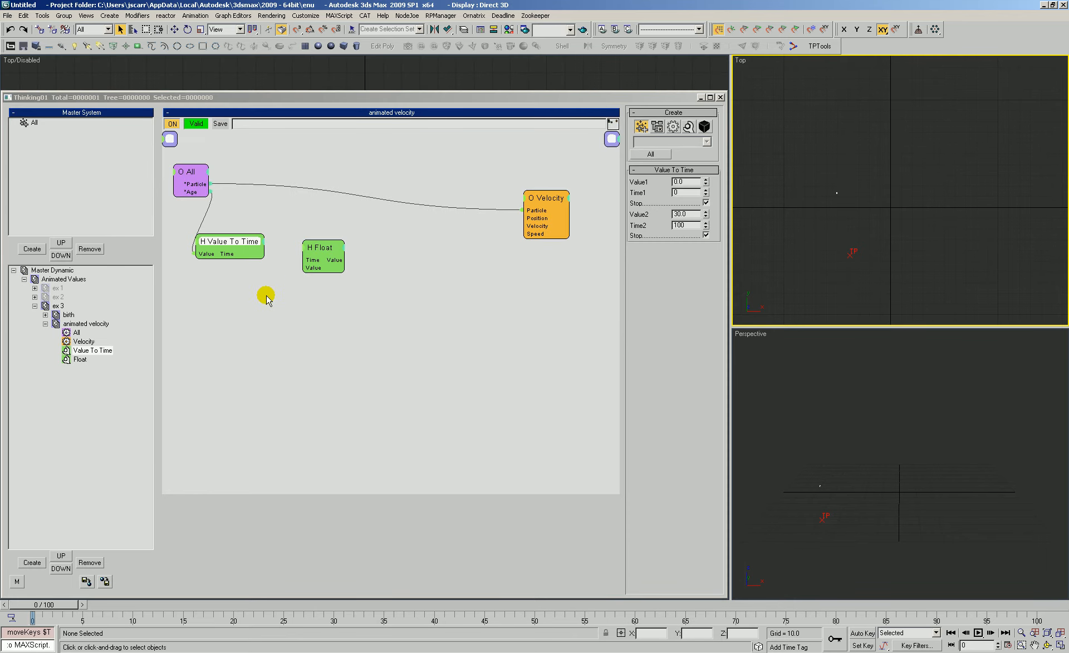
# - Connect Value To Time's Time output to the Float helper's Time input and remove the Float's exposed Value input
pyautogui.click(290, 233)
pyautogui.moveTo(240, 259); pyautogui.dragTo(311, 249)
pyautogui.click(305, 246)
pyautogui.click(310, 267)
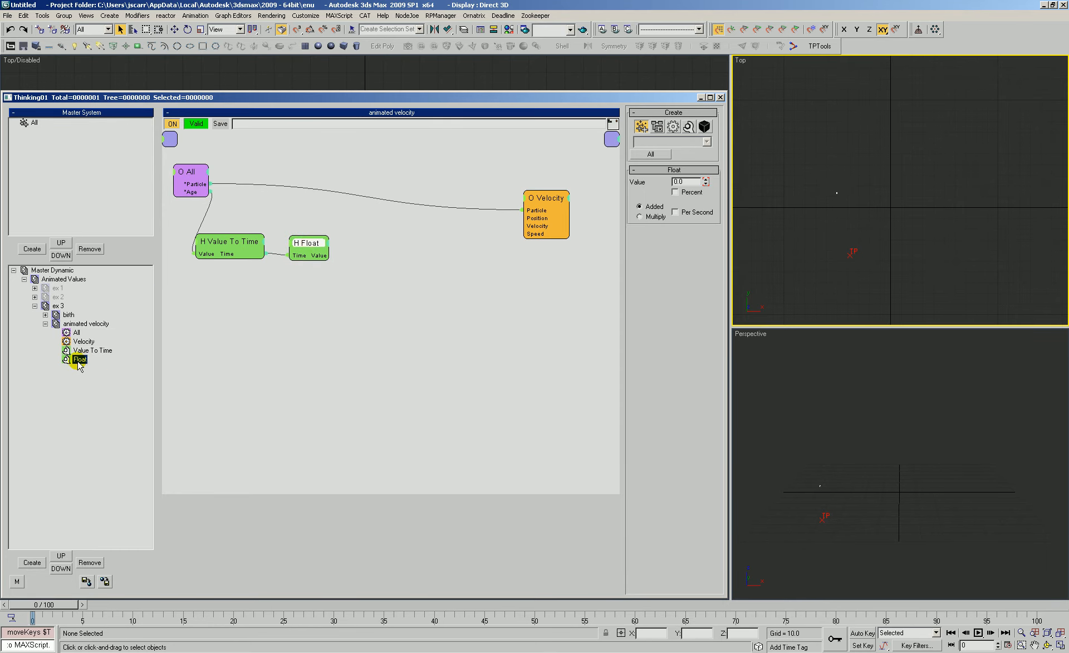
# - Rename the Float helper as custom curve
pyautogui.write('custom curve')
pyautogui.press('Return')
pyautogui.click(456, 370)
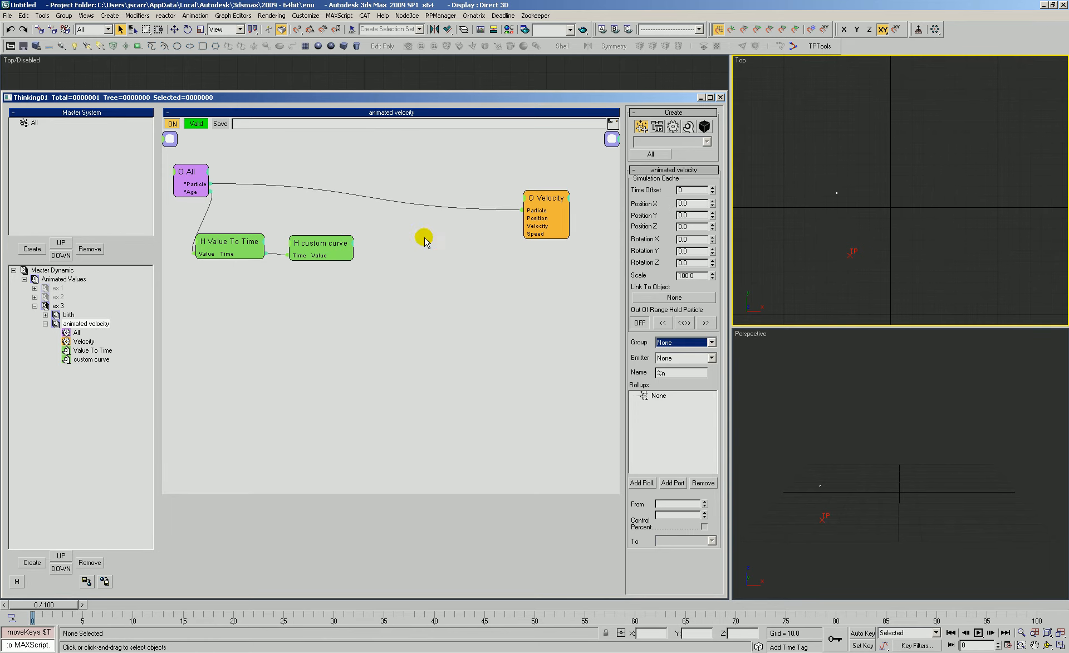
# - Add a new standard Float helper between the custom curve helper and the Velocity operator, and arrange the two helpers
pyautogui.rightClick(364, 239)
pyautogui.moveTo(473, 273)
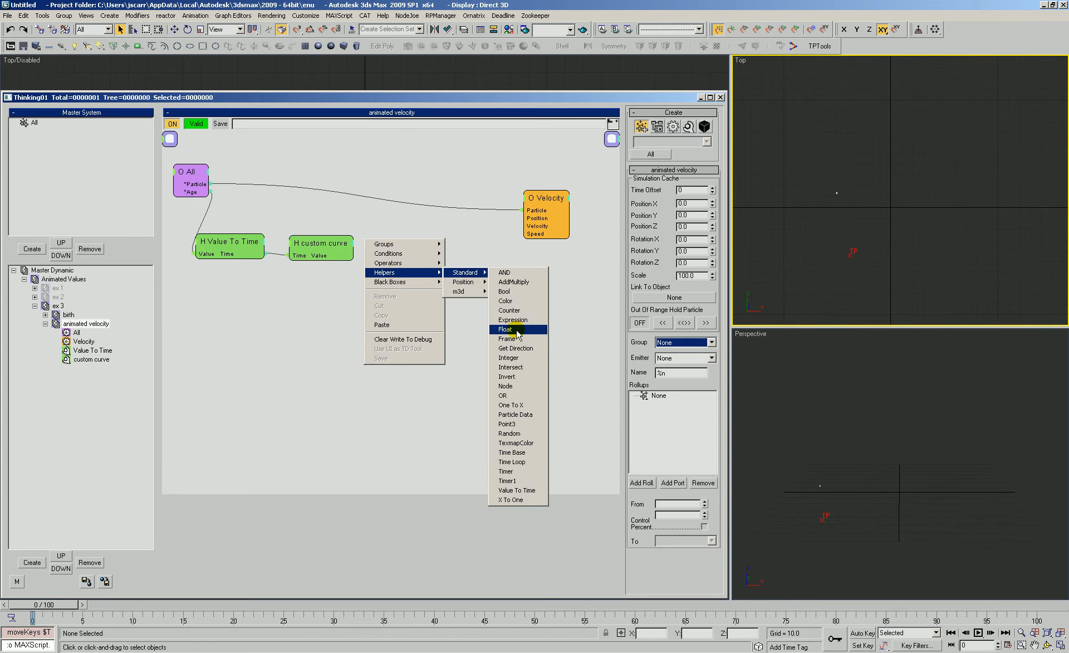
pyautogui.click(508, 332)
pyautogui.moveTo(429, 247); pyautogui.dragTo(422, 255)
pyautogui.moveTo(328, 242); pyautogui.dragTo(323, 247)
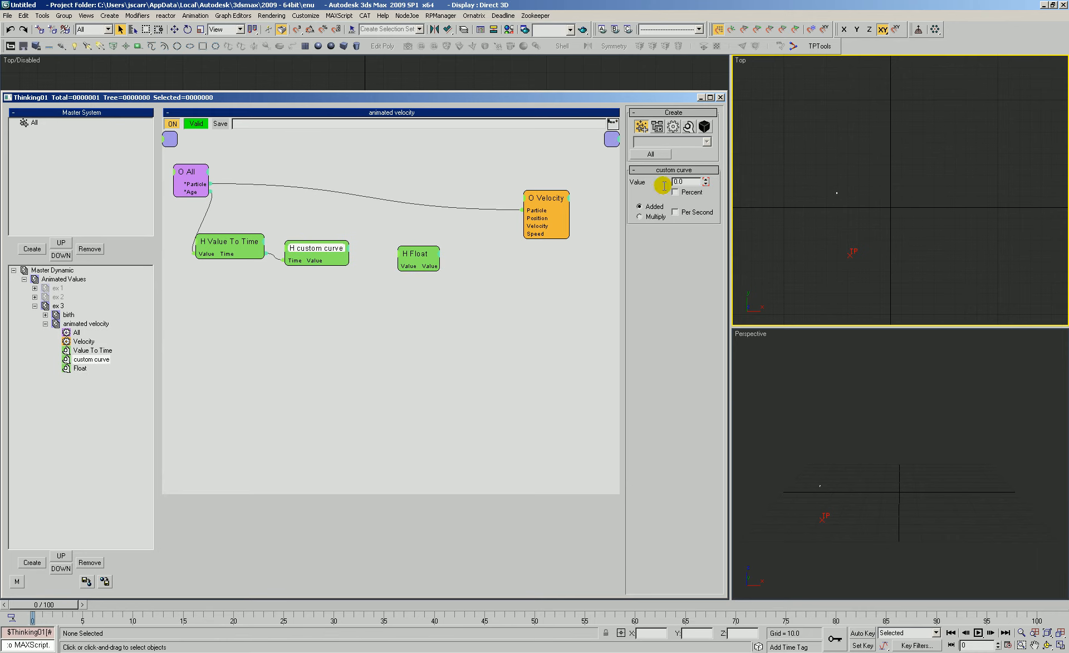
pyautogui.click(408, 258)
pyautogui.moveTo(408, 258); pyautogui.dragTo(423, 273)
pyautogui.moveTo(316, 255); pyautogui.dragTo(319, 259)
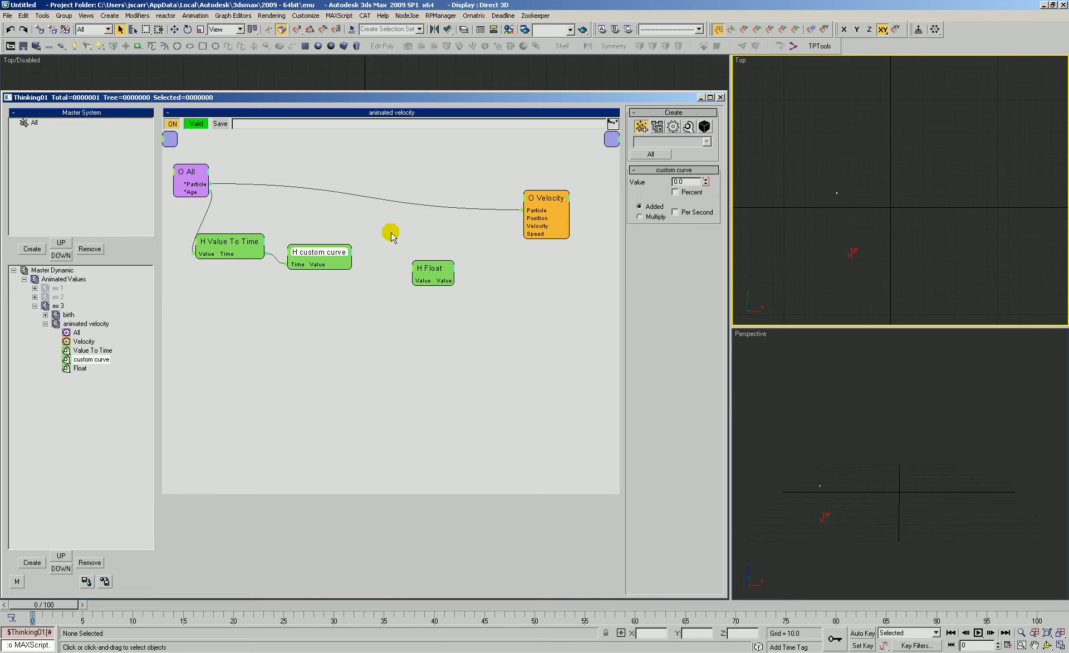
pyautogui.moveTo(437, 276); pyautogui.dragTo(428, 264)
# - Connect custom curve's Value output to the new Float helper's Value input and rename that Float as multiplier
pyautogui.moveTo(351, 264); pyautogui.dragTo(403, 265)
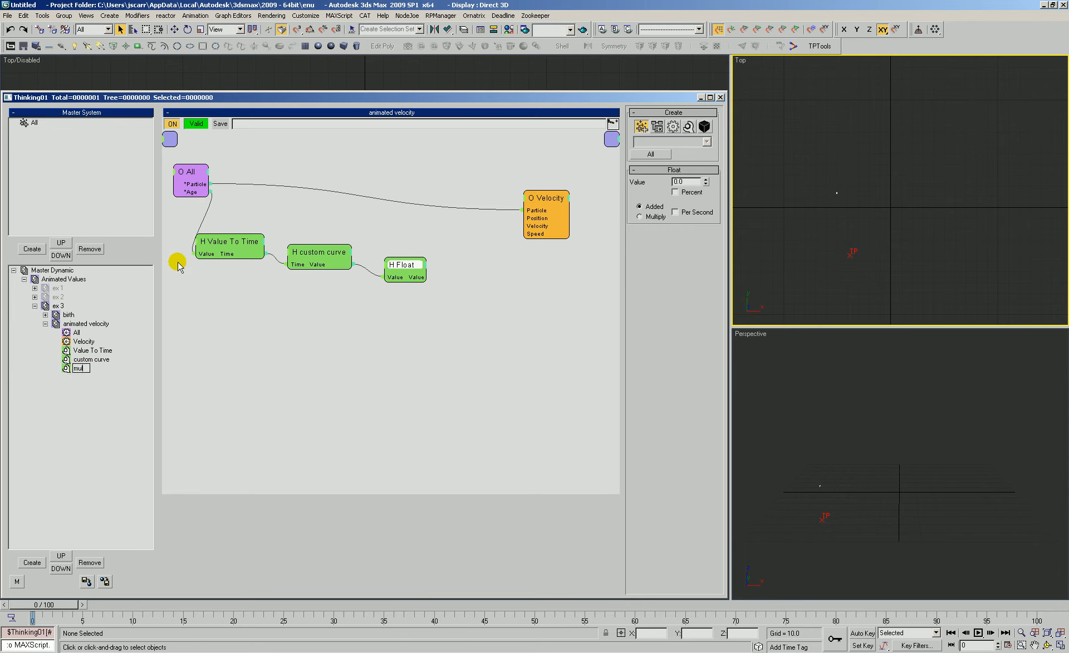
pyautogui.write('multiplier')
pyautogui.press('Return')
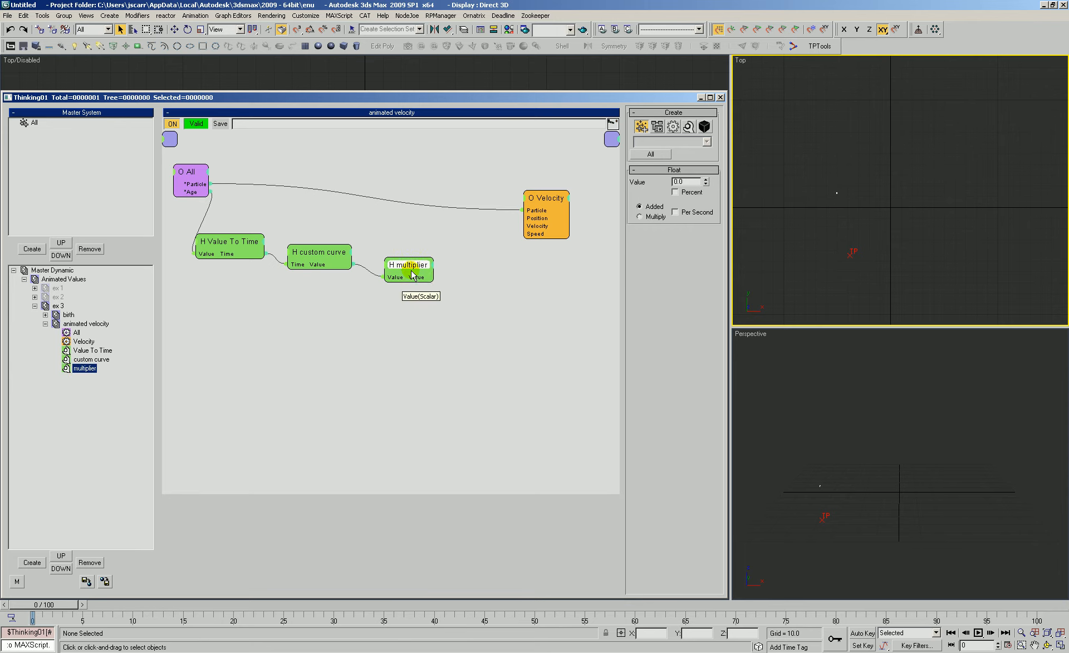
# - Switch the multiplier helper to Multiply mode and set its Value to 500
pyautogui.moveTo(410, 270); pyautogui.dragTo(404, 264)
pyautogui.click(647, 216)
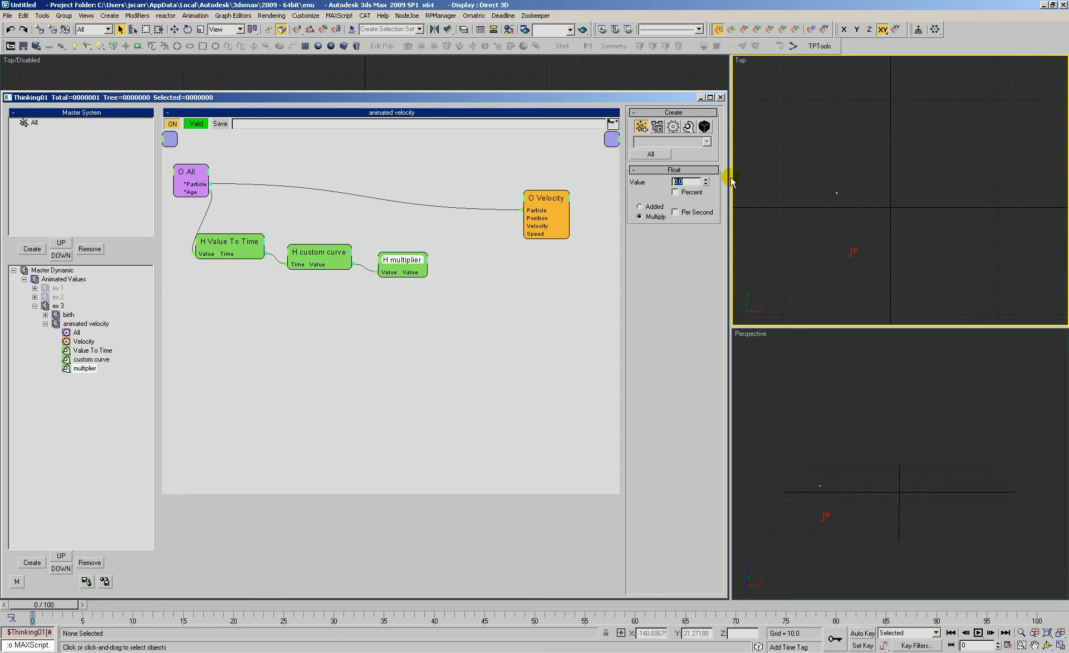
pyautogui.write('500')
pyautogui.press('Return')
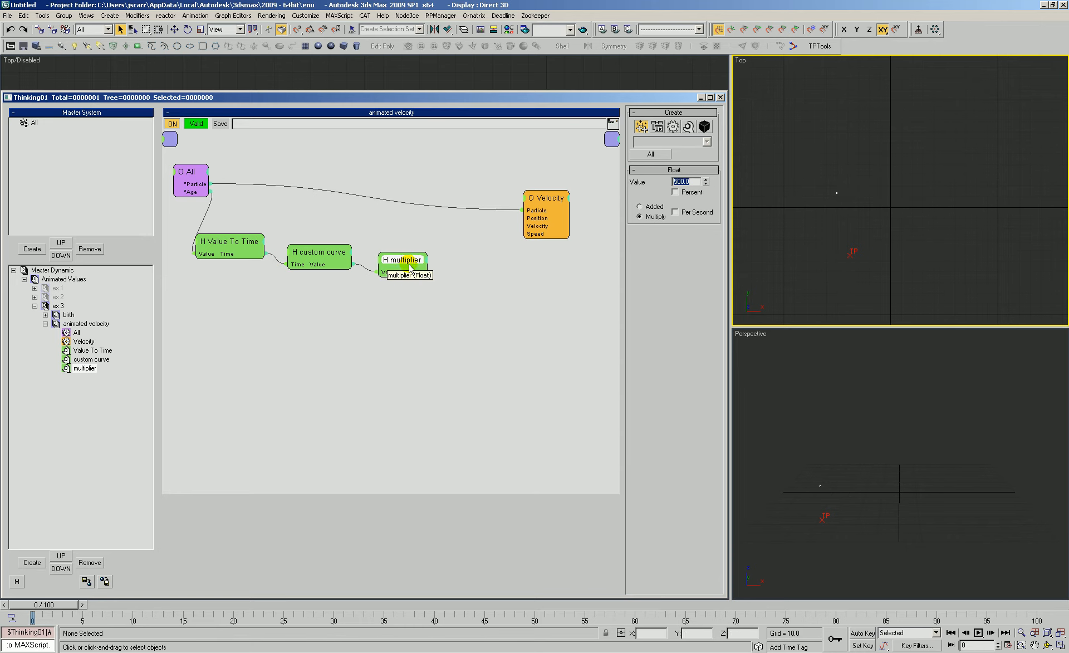
# - Line up the custom curve and multiplier helpers in a row beside Value To Time
pyautogui.moveTo(409, 270); pyautogui.dragTo(410, 271)
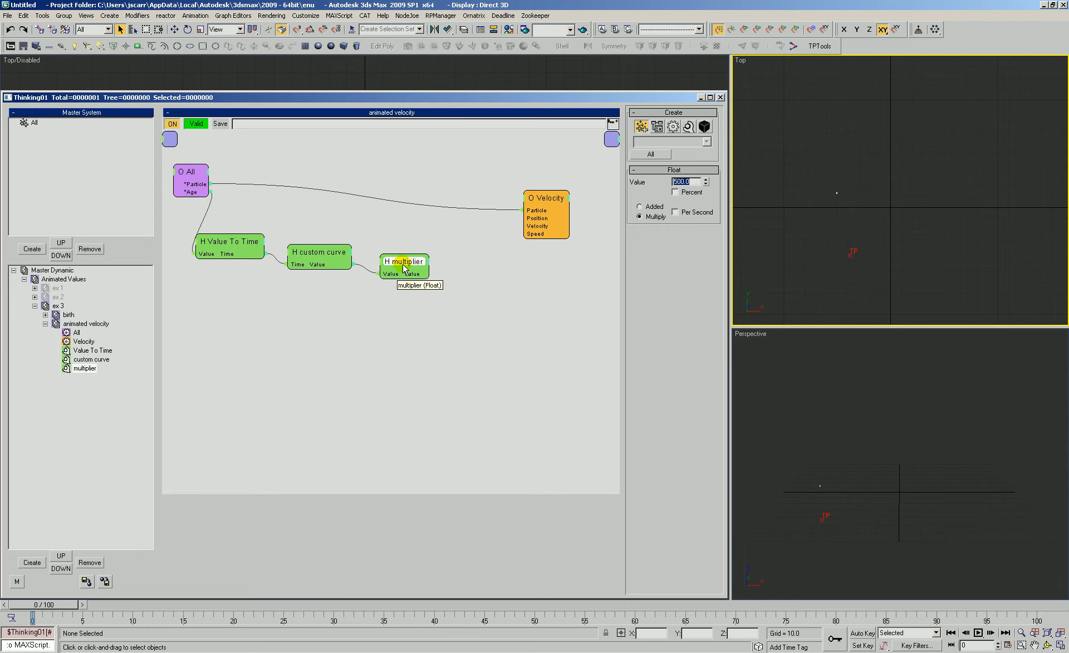
pyautogui.moveTo(317, 254); pyautogui.dragTo(312, 247)
pyautogui.click(432, 285)
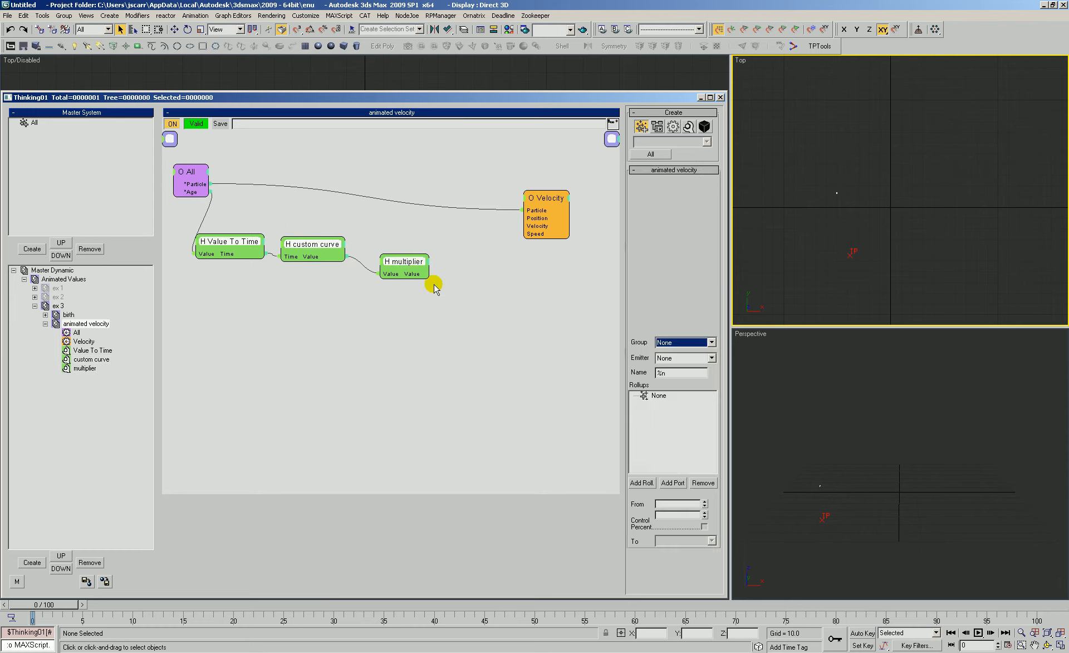
pyautogui.moveTo(398, 260); pyautogui.dragTo(382, 244)
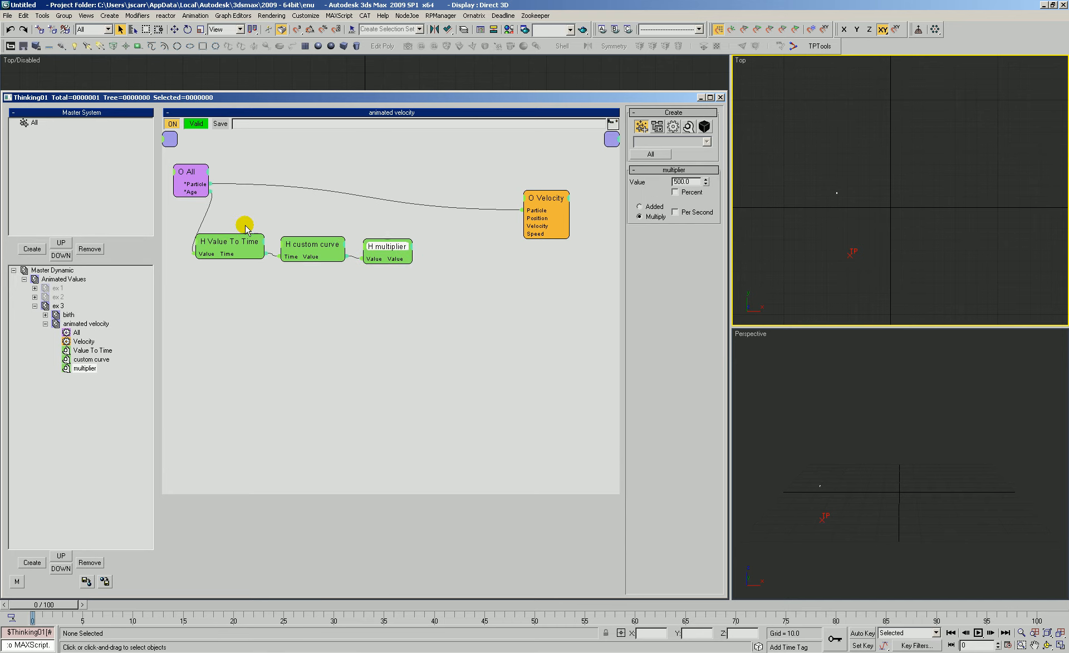
pyautogui.click(350, 278)
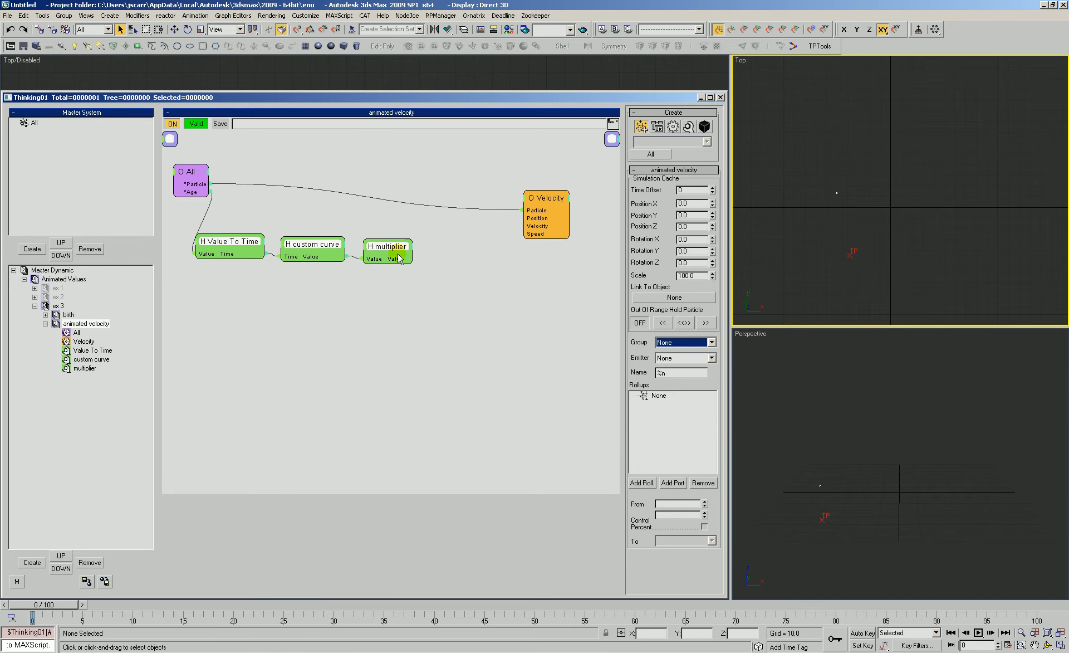
# - Show custom curve's animated Value in Track View and lower its middle key to about 150
pyautogui.moveTo(309, 243)
pyautogui.mouseDown()
pyautogui.moveTo(309, 253)
pyautogui.moveTo(308, 241)
pyautogui.moveTo(393, 253)
pyautogui.moveTo(316, 246)
pyautogui.mouseUp()
pyautogui.click(295, 224)
pyautogui.rightClick(684, 182)
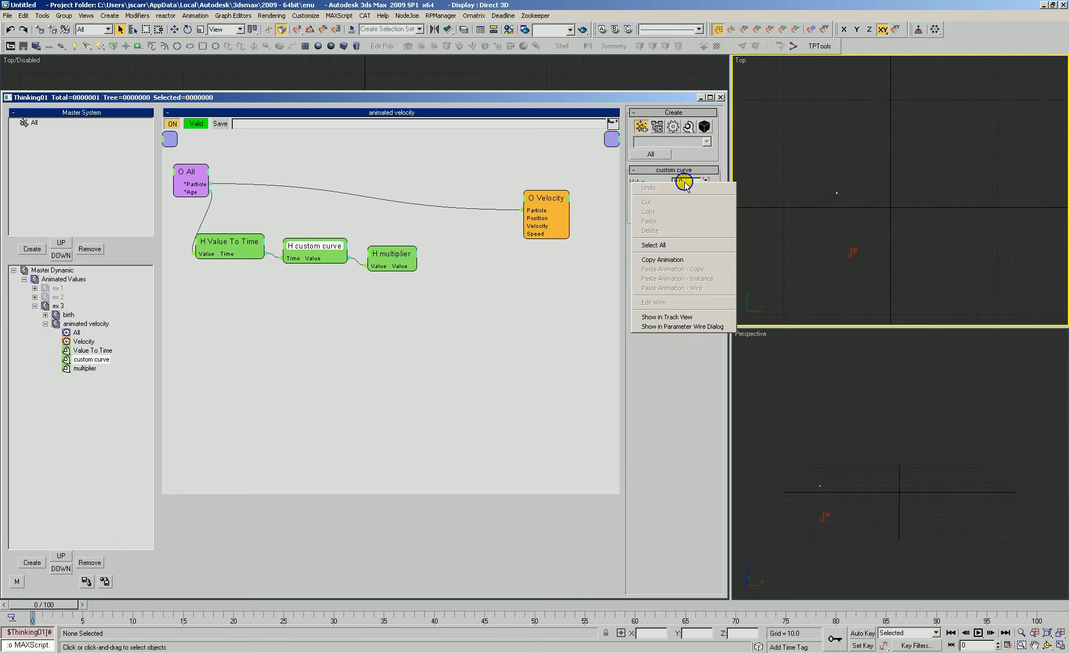
pyautogui.click(679, 323)
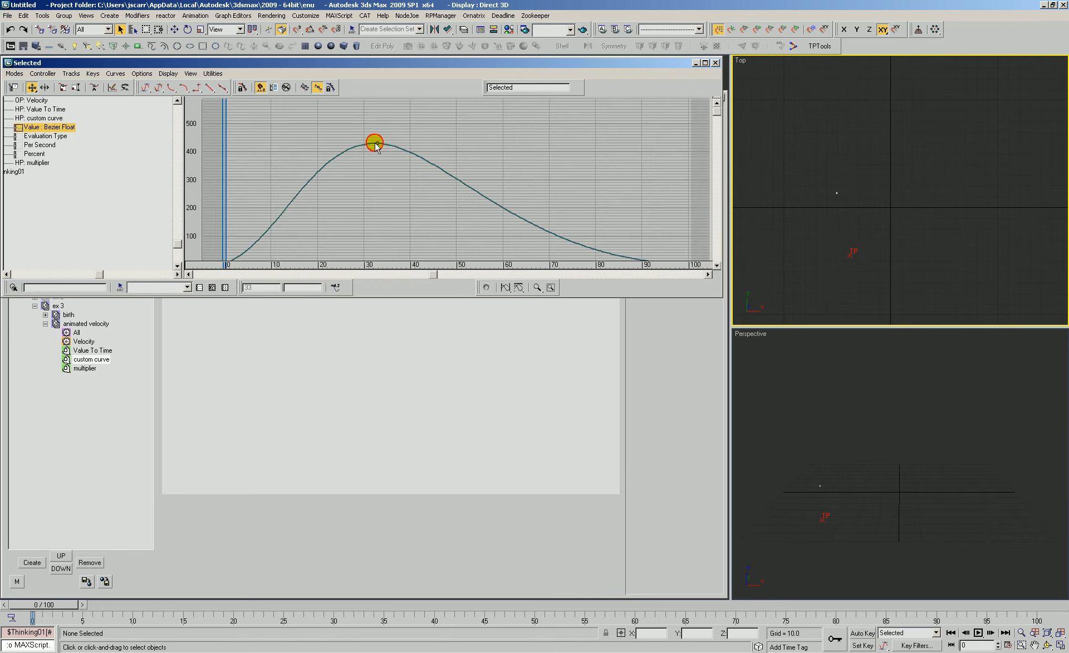
pyautogui.click(387, 147)
pyautogui.moveTo(388, 149); pyautogui.dragTo(386, 232)
pyautogui.click(505, 287)
# - Adjust the tangents of the curve's first key at frame 0 and last key at frame 100
pyautogui.click(225, 253)
pyautogui.moveTo(281, 175); pyautogui.dragTo(240, 255)
pyautogui.click(688, 253)
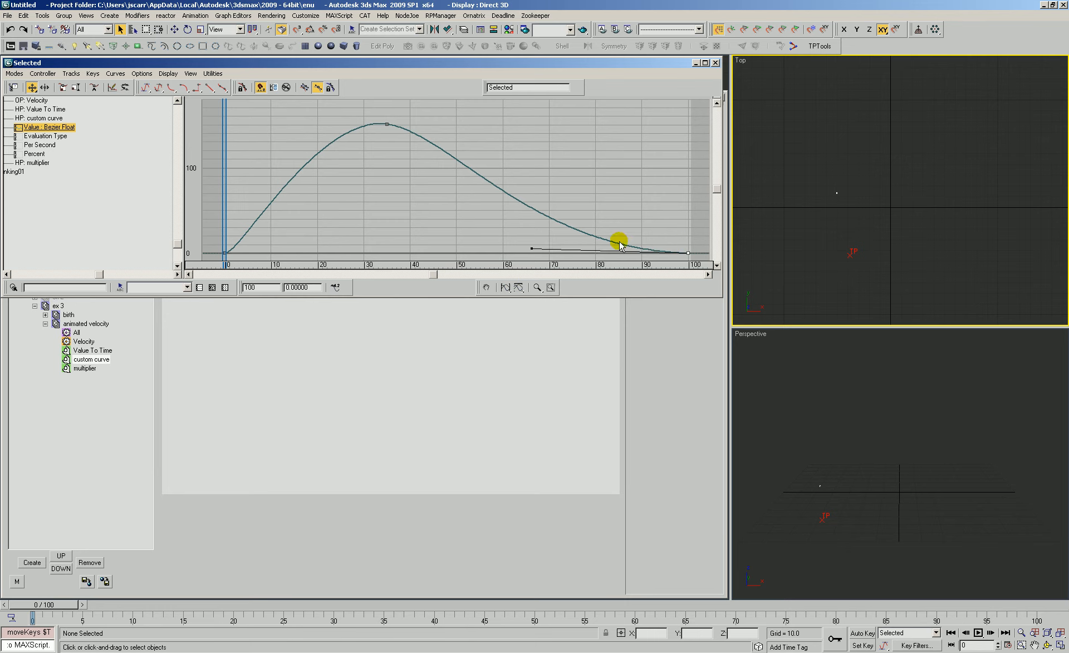
pyautogui.moveTo(532, 252); pyautogui.dragTo(556, 254)
# - Move the curve's middle key earlier, to about frame 26, and lower it to about 1
pyautogui.moveTo(391, 133); pyautogui.dragTo(336, 249)
pyautogui.click(512, 288)
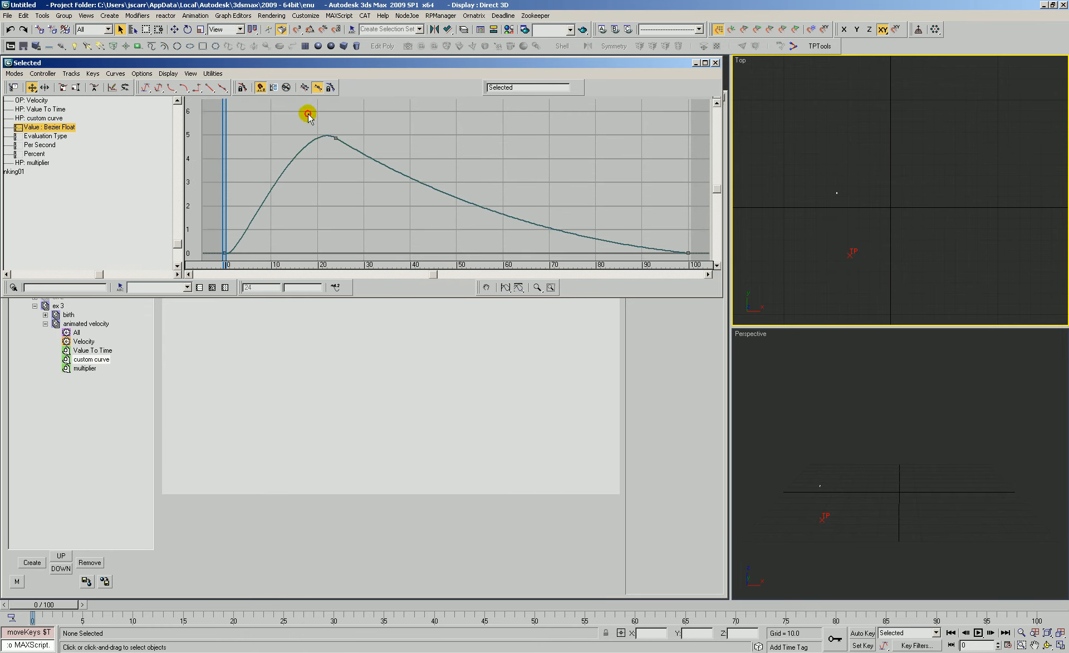
pyautogui.moveTo(296, 114); pyautogui.dragTo(337, 228)
# - Flatten the tangent of the key at frame 0 and adjust the peak key to frame 25
pyautogui.click(226, 256)
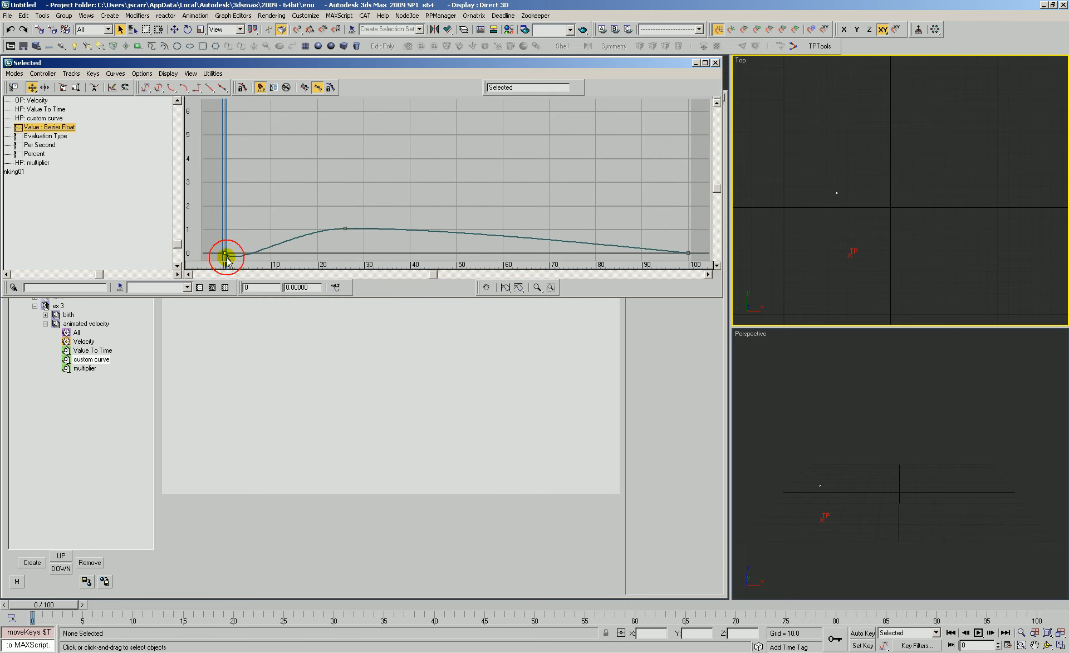
pyautogui.click(509, 286)
pyautogui.moveTo(237, 253); pyautogui.dragTo(254, 199)
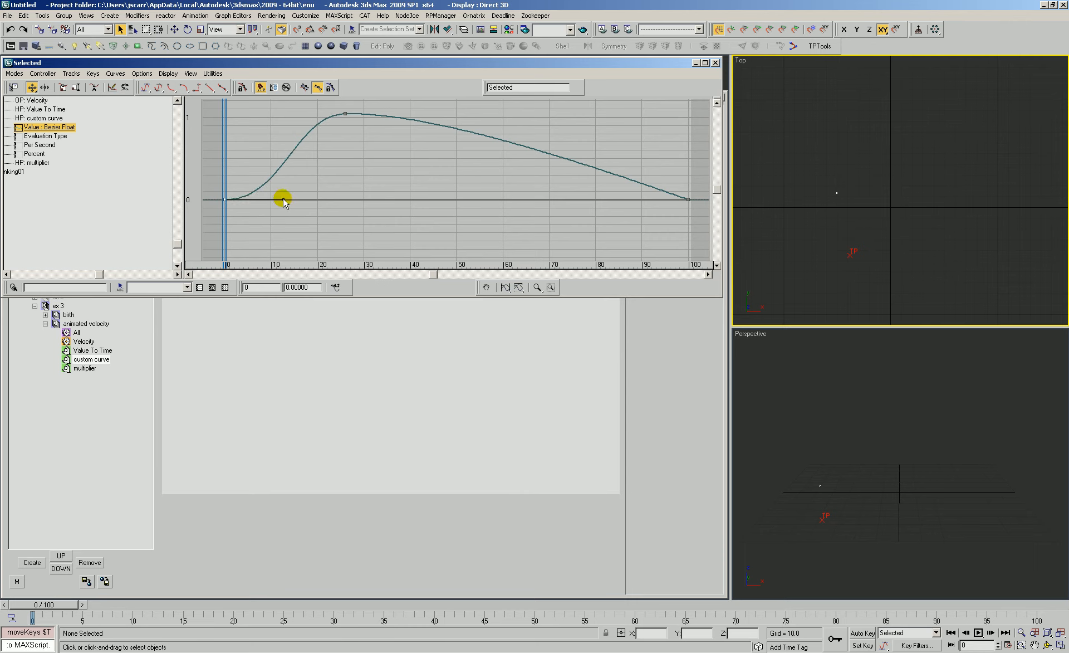
pyautogui.click(344, 115)
pyautogui.moveTo(393, 114)
pyautogui.mouseDown()
pyautogui.moveTo(410, 115)
pyautogui.moveTo(389, 119)
pyautogui.mouseUp()
pyautogui.click(467, 141)
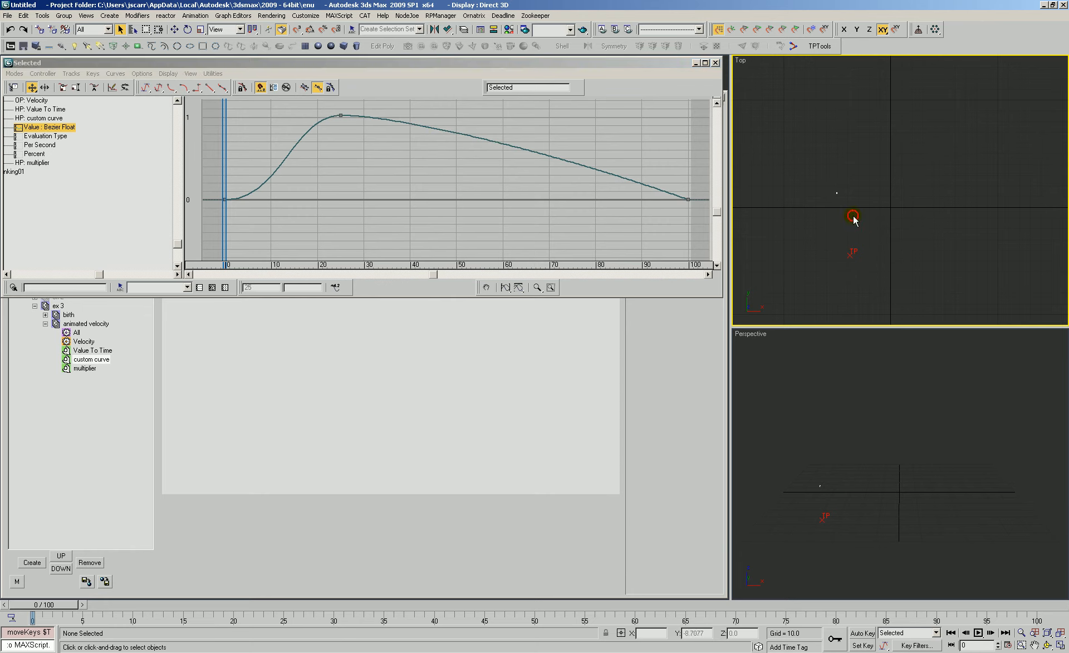
# - Add a key near frame 41 lowered almost to zero and another key after it raised into a second bump
pyautogui.press('a')
pyautogui.moveTo(418, 125); pyautogui.dragTo(418, 198)
pyautogui.rightClick(502, 211)
pyautogui.press('a')
pyautogui.moveTo(549, 179); pyautogui.dragTo(559, 147)
# - Flatten the incoming tangent of the last key at frame 100 so the curve eases out to zero
pyautogui.click(688, 199)
pyautogui.rightClick(705, 213)
pyautogui.moveTo(633, 182); pyautogui.dragTo(582, 198)
# - Move the second peak key to frame 50 at about 0.5 and the first peak key to frame 30 at 1.0, and close Track View
pyautogui.moveTo(543, 148); pyautogui.dragTo(451, 157)
pyautogui.moveTo(342, 120); pyautogui.dragTo(370, 128)
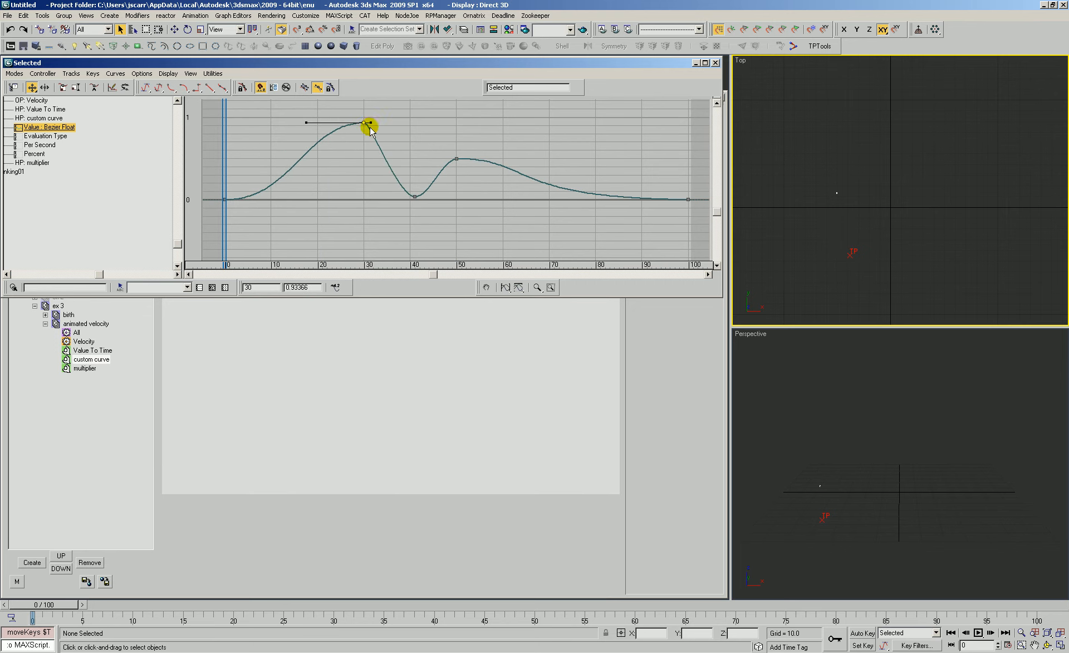
pyautogui.click(457, 159)
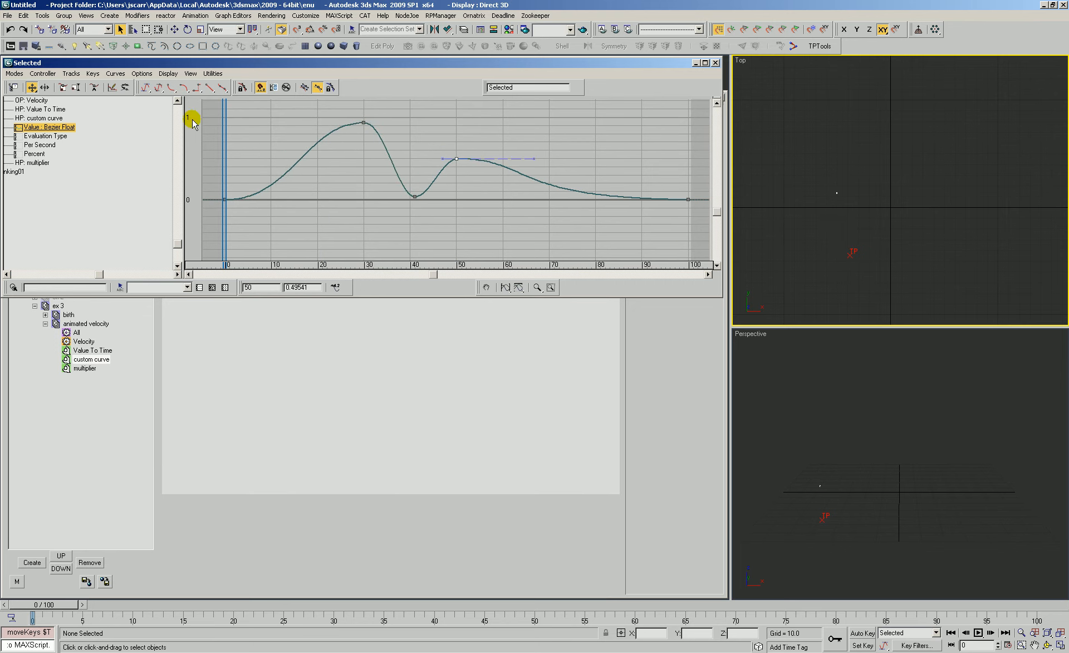
pyautogui.moveTo(365, 118); pyautogui.dragTo(363, 115)
pyautogui.press('Return')
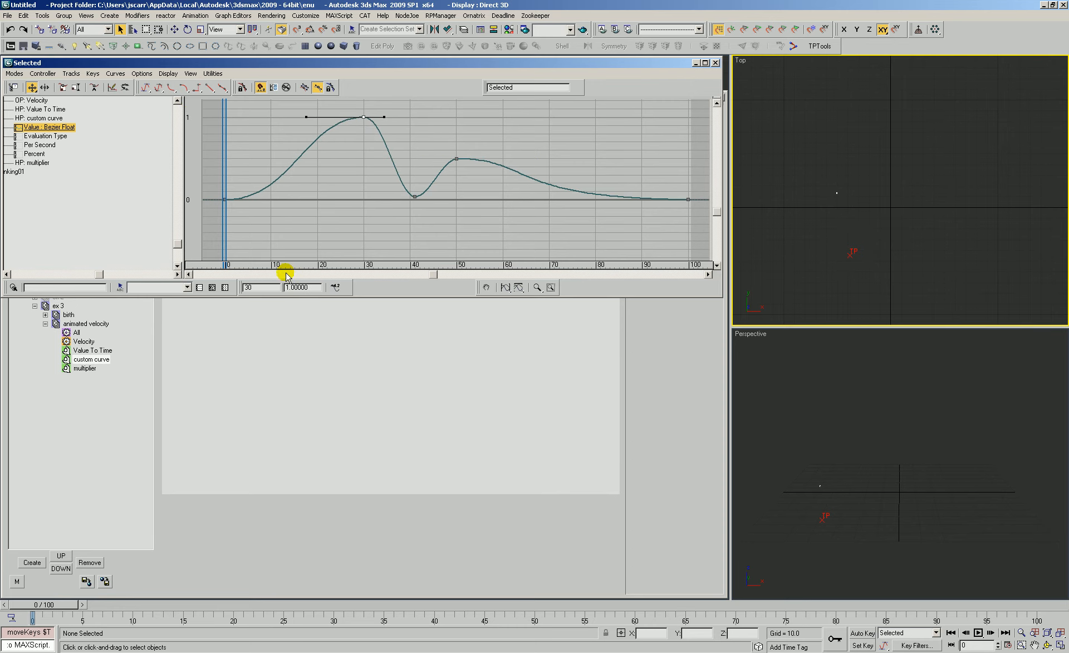
pyautogui.click(717, 63)
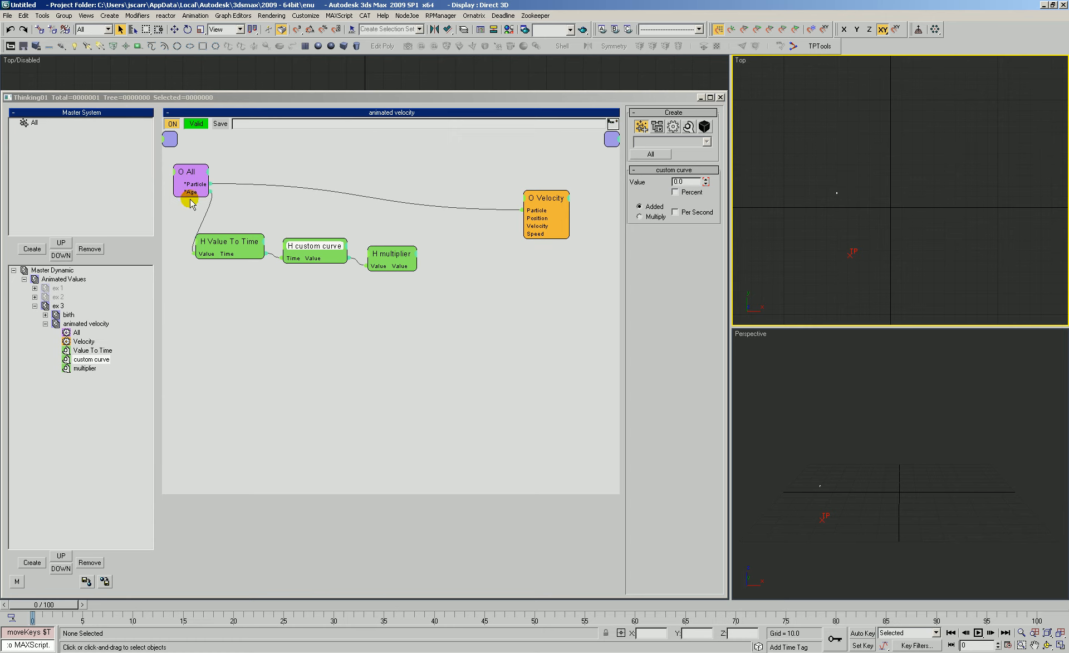
# - Review the value and time ranges of the Value To Time helper
pyautogui.click(216, 241)
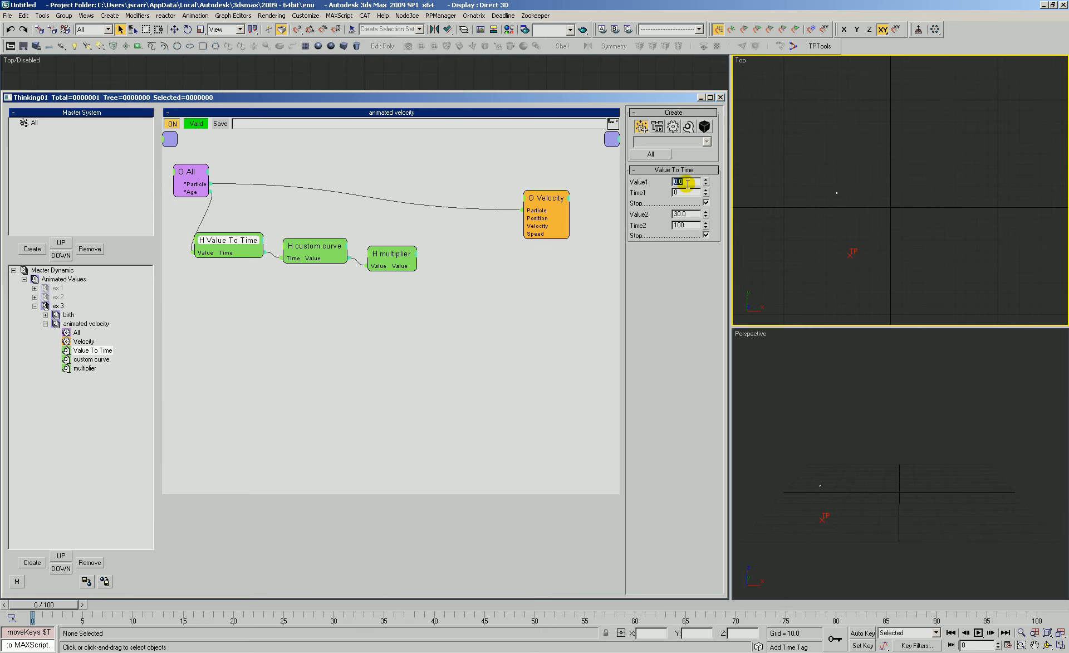
pyautogui.moveTo(687, 215); pyautogui.dragTo(664, 214)
pyautogui.moveTo(233, 240); pyautogui.dragTo(226, 241)
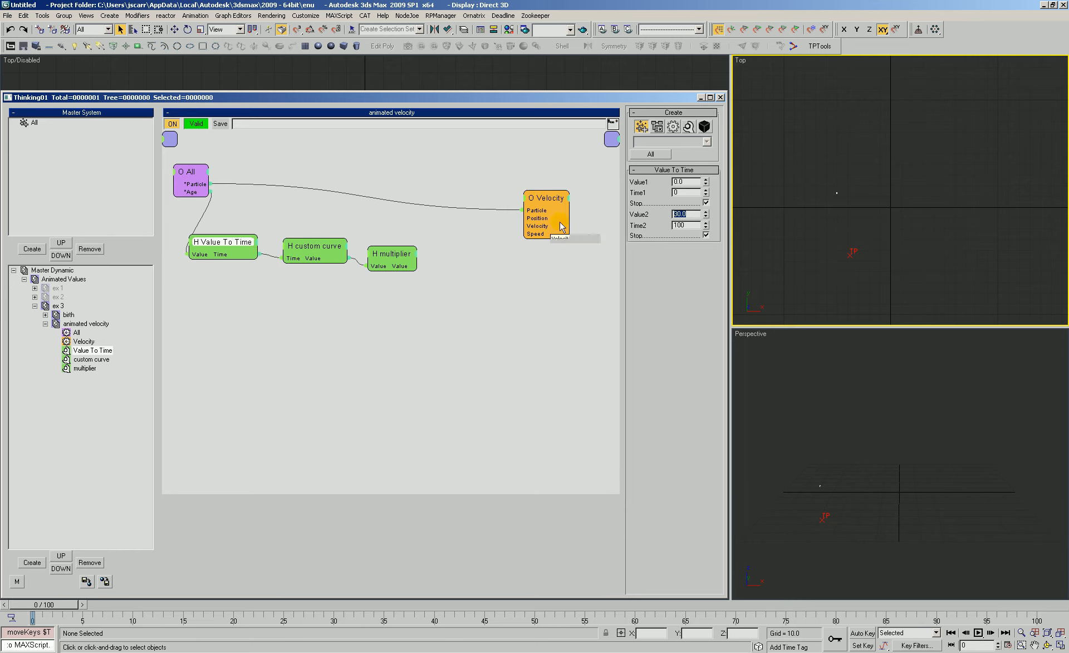
pyautogui.click(679, 192)
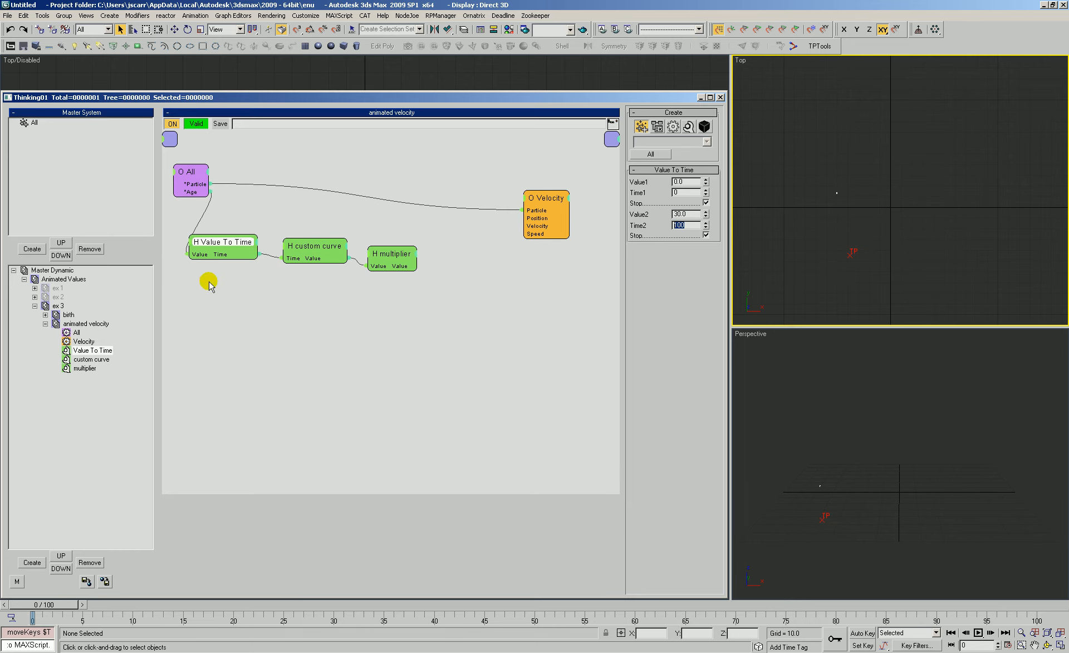
# - Review custom curve's Value curve in Track View with the whole value range framed, and close it
pyautogui.moveTo(313, 245); pyautogui.dragTo(312, 248)
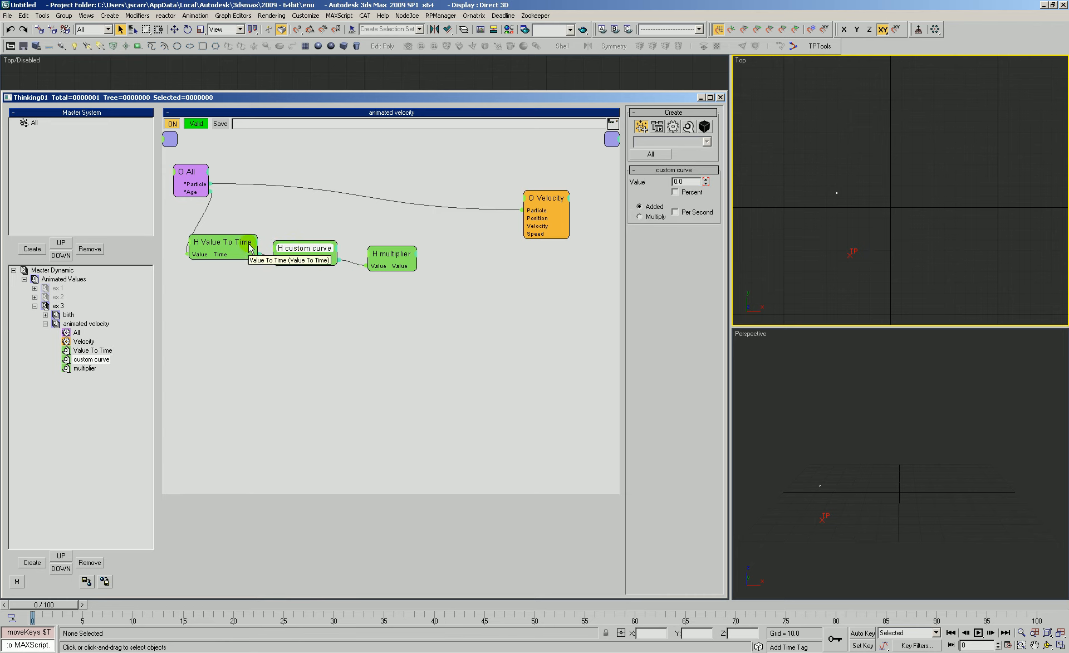
pyautogui.rightClick(692, 181)
pyautogui.click(666, 314)
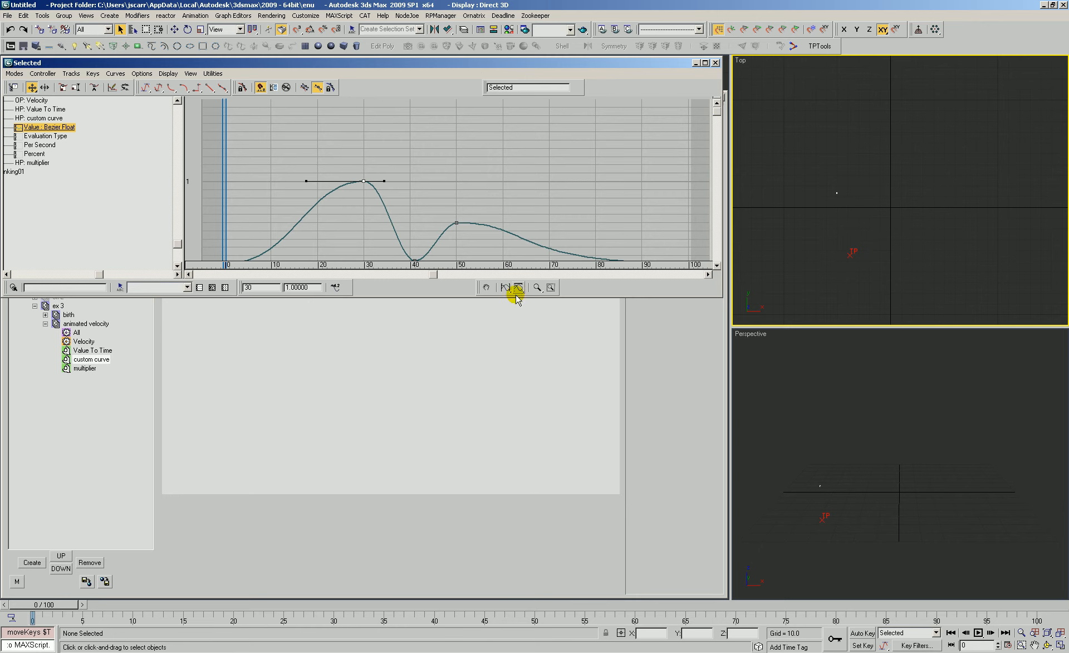
pyautogui.click(518, 288)
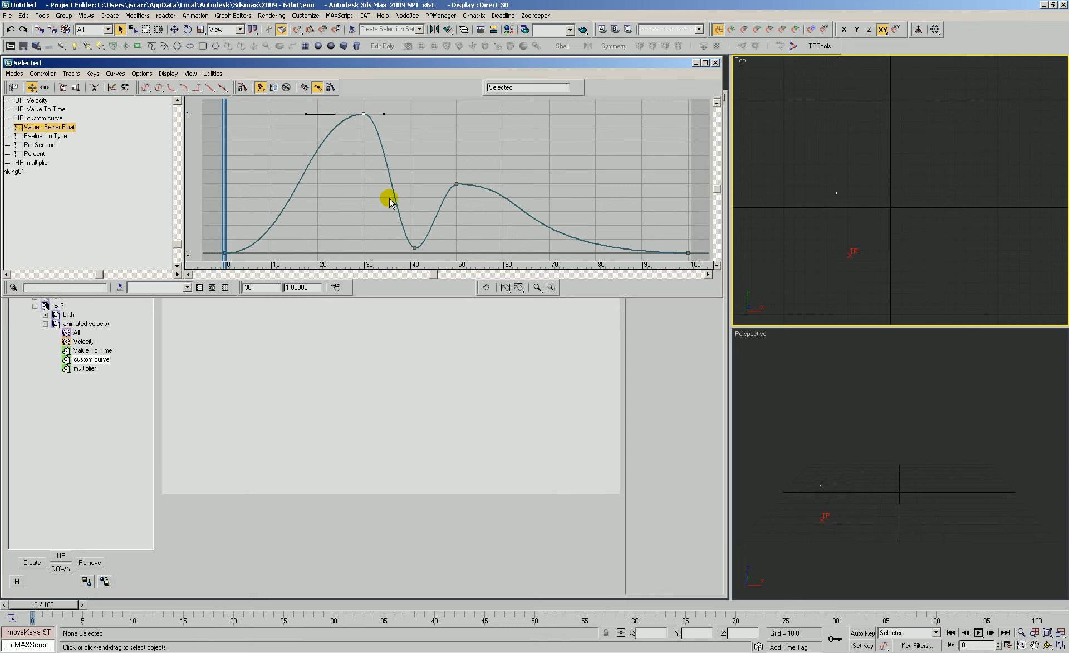
pyautogui.click(481, 254)
pyautogui.click(716, 63)
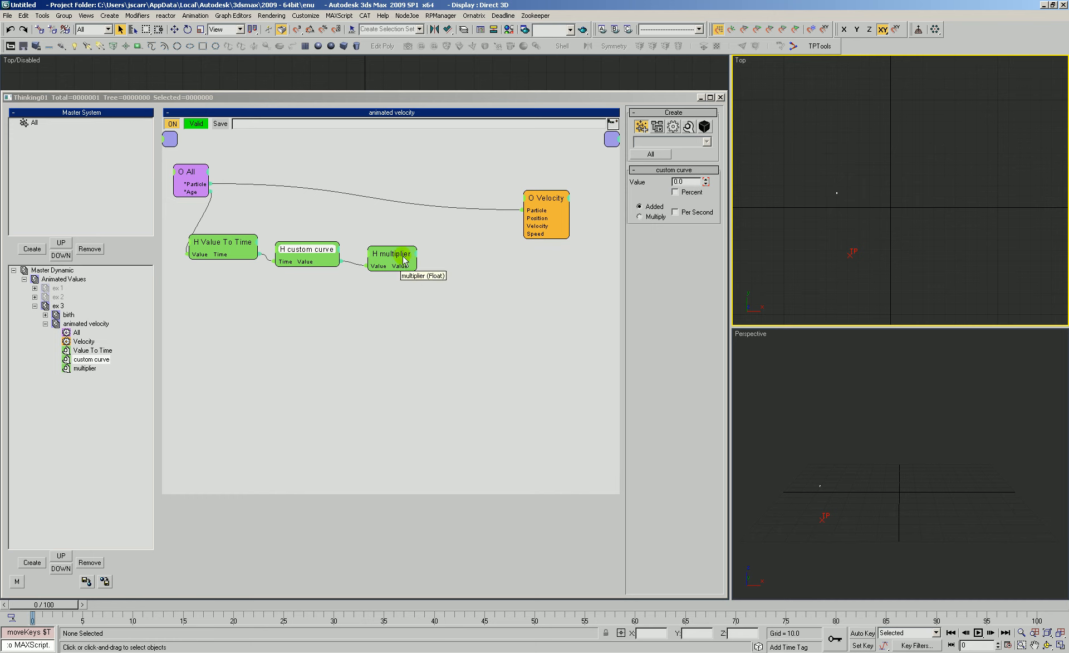
# - Connect multiplier's Value output to the Velocity operator's Speed input and preview the particles up to frame 12
pyautogui.moveTo(408, 256); pyautogui.dragTo(401, 258)
pyautogui.moveTo(312, 252); pyautogui.dragTo(531, 238)
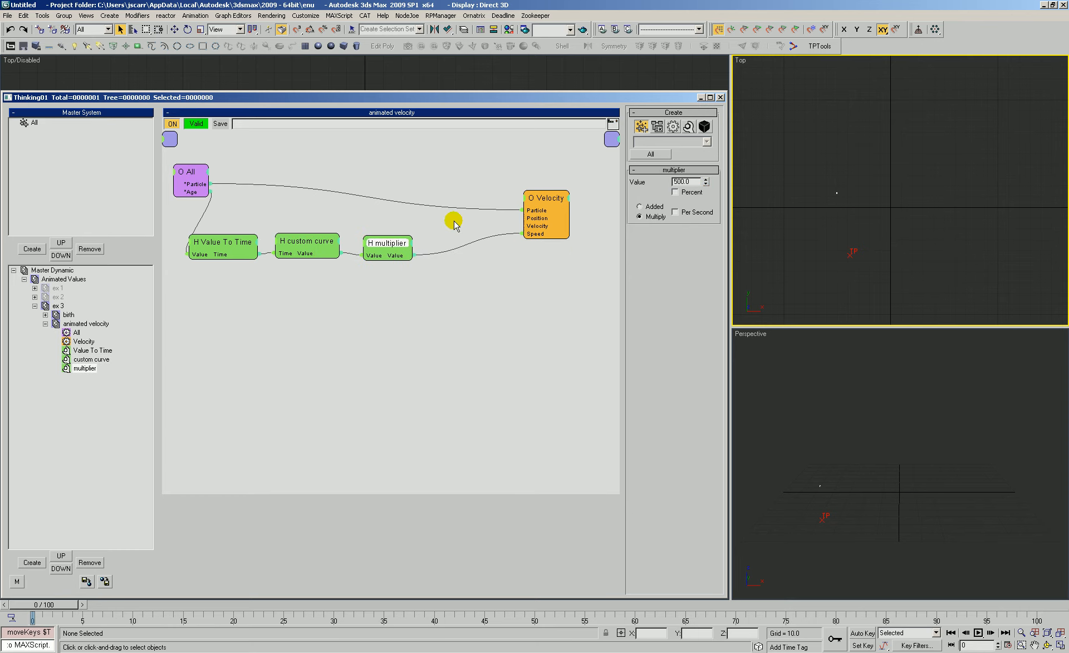
pyautogui.click(902, 402)
pyautogui.moveTo(42, 609); pyautogui.dragTo(165, 609)
# - Set the multiplier's Value to 100 and realign the custom curve and multiplier helpers
pyautogui.click(390, 262)
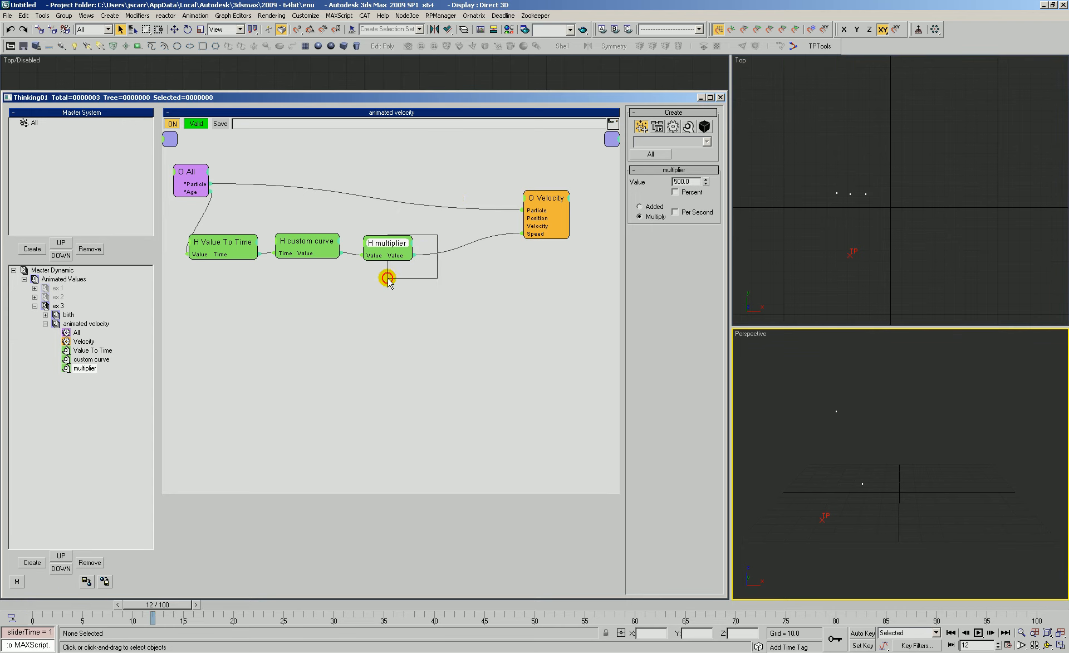
pyautogui.doubleClick(688, 181)
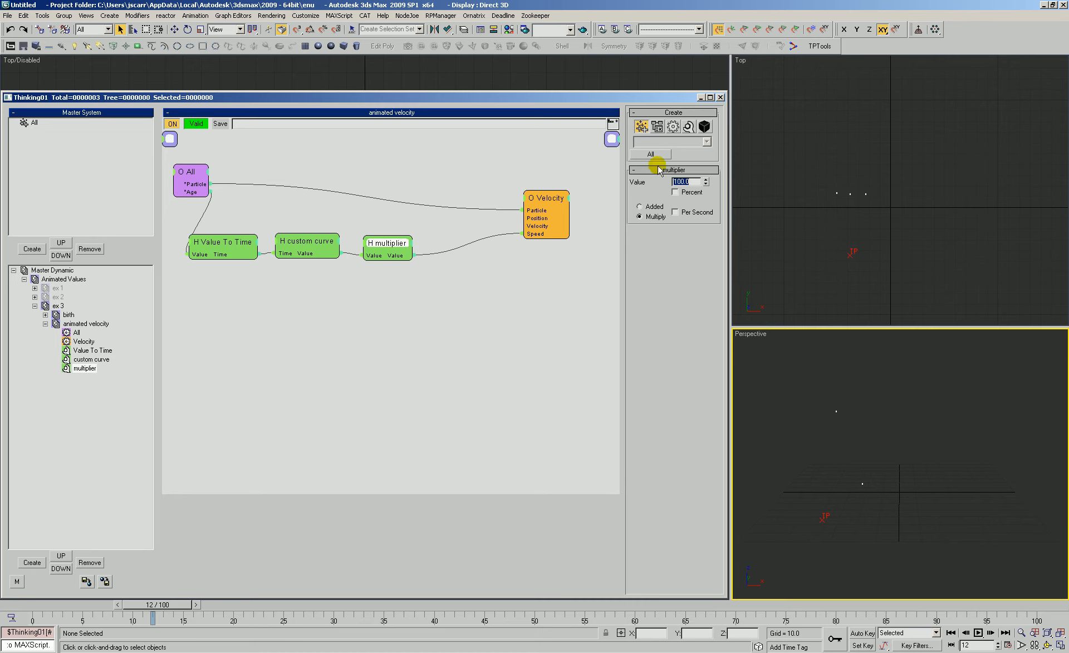
pyautogui.moveTo(385, 244); pyautogui.dragTo(384, 250)
pyautogui.moveTo(319, 235); pyautogui.dragTo(314, 241)
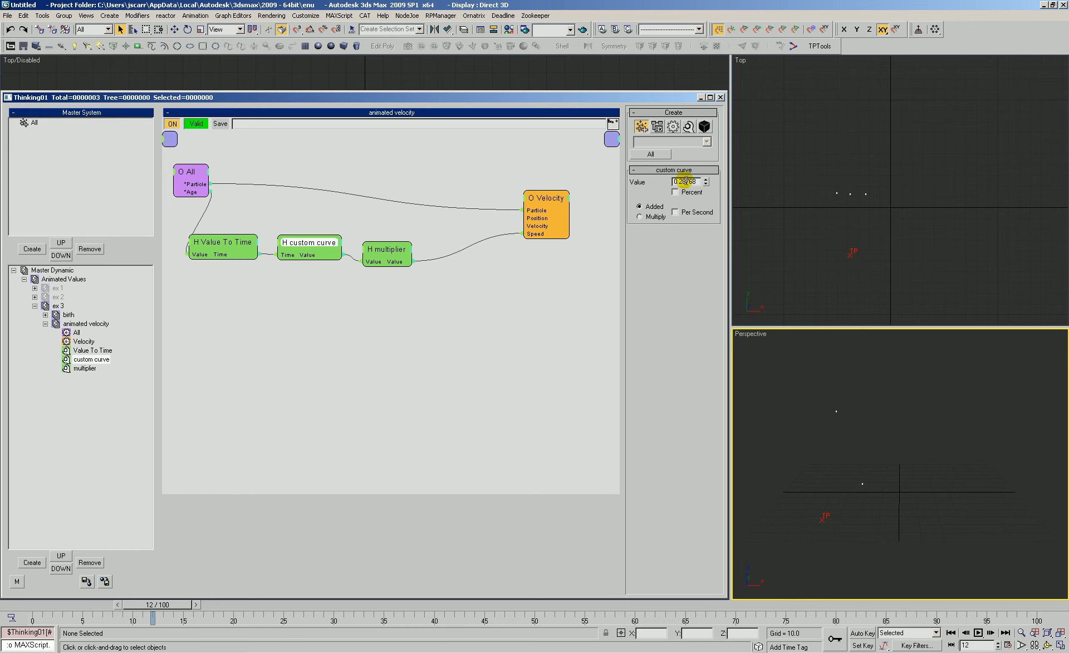
pyautogui.moveTo(397, 247); pyautogui.dragTo(401, 244)
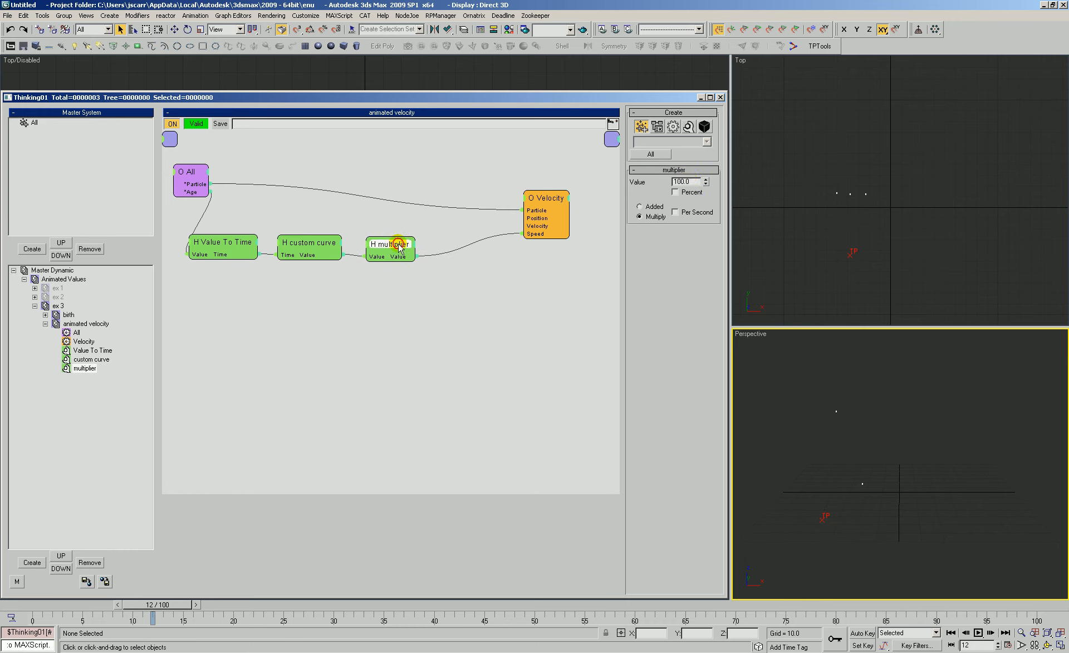
pyautogui.doubleClick(686, 181)
# - Preview the particle motion up to frame 50 and shift the three helpers together closer to the Velocity operator
pyautogui.moveTo(64, 608); pyautogui.dragTo(534, 611)
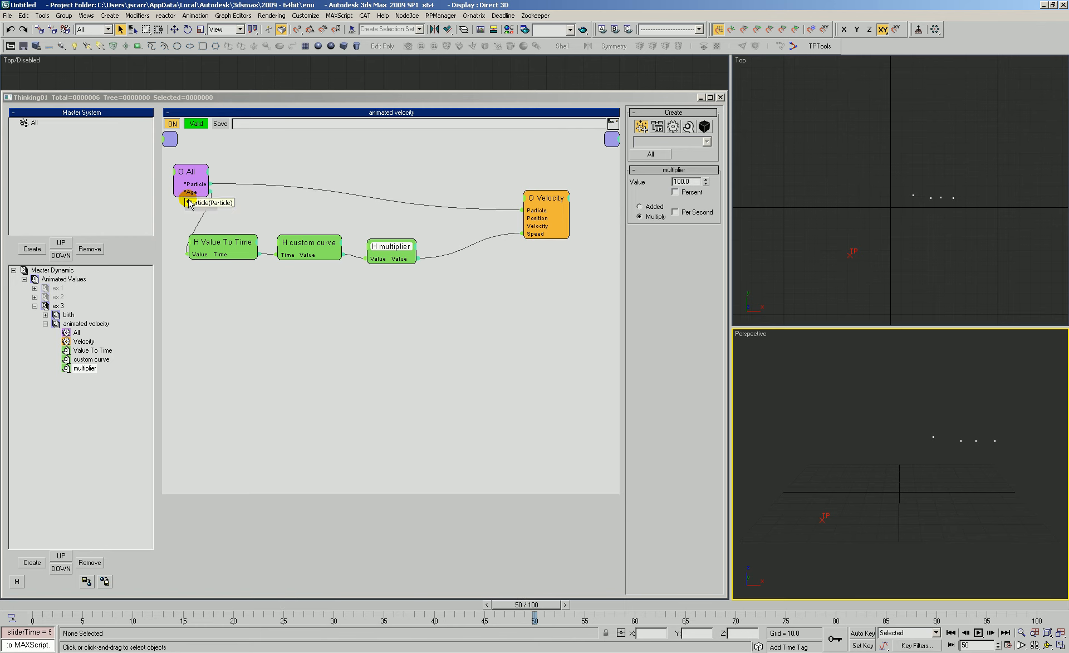
pyautogui.moveTo(230, 209); pyautogui.dragTo(444, 250)
pyautogui.click(336, 221)
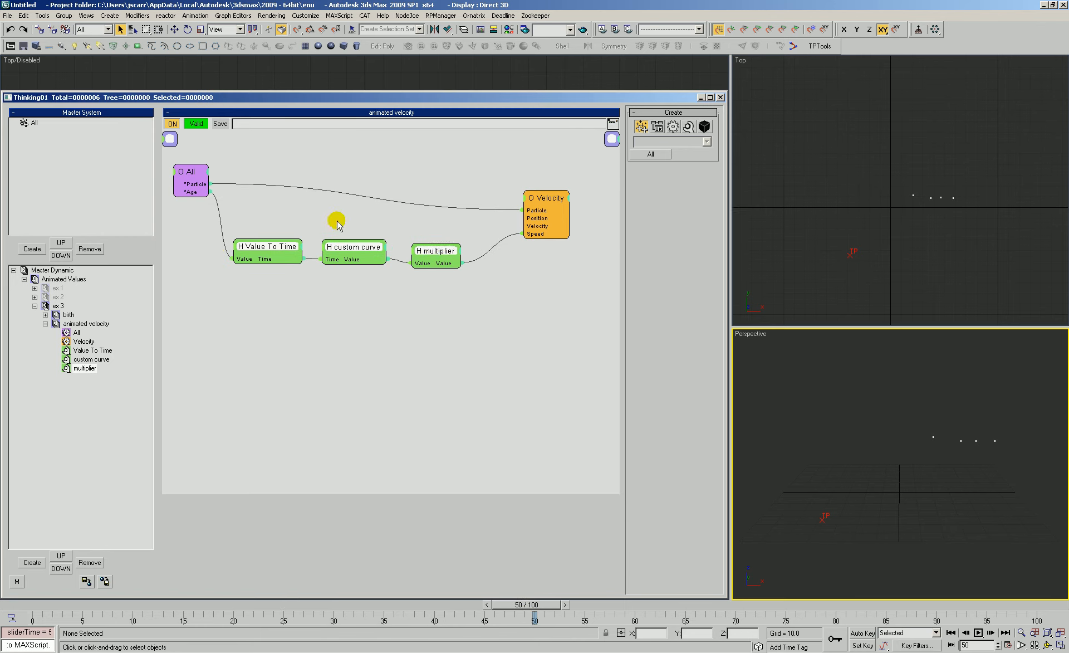
# - Compare ex 2's animated velocity setup and its Velocity Time input with the helper chain in ex 3
pyautogui.click(34, 297)
pyautogui.click(83, 315)
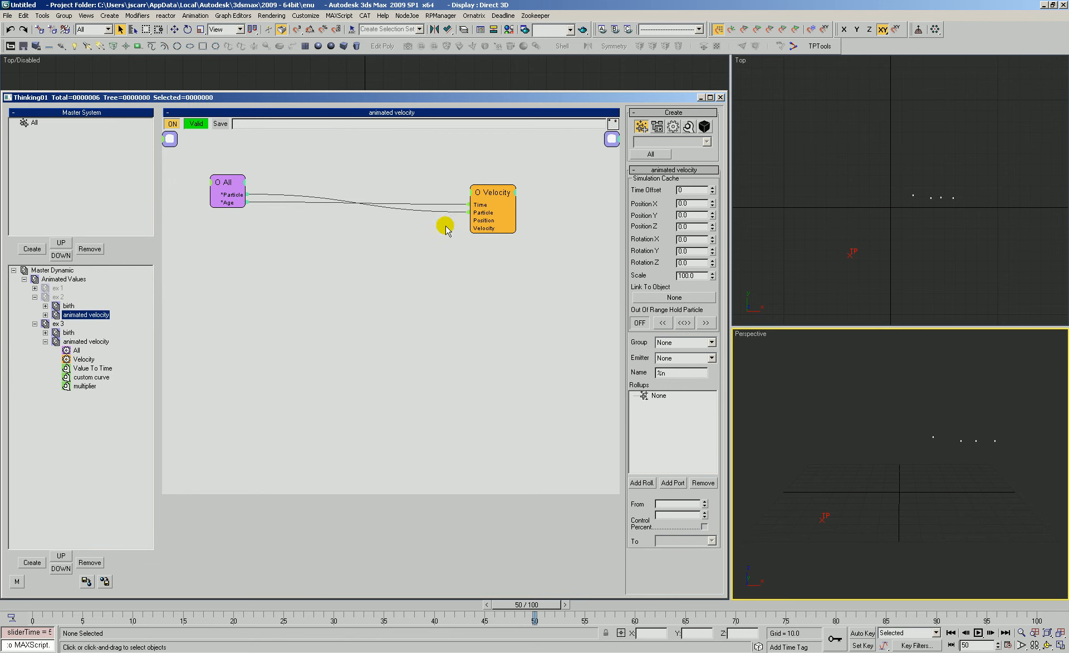
pyautogui.click(497, 195)
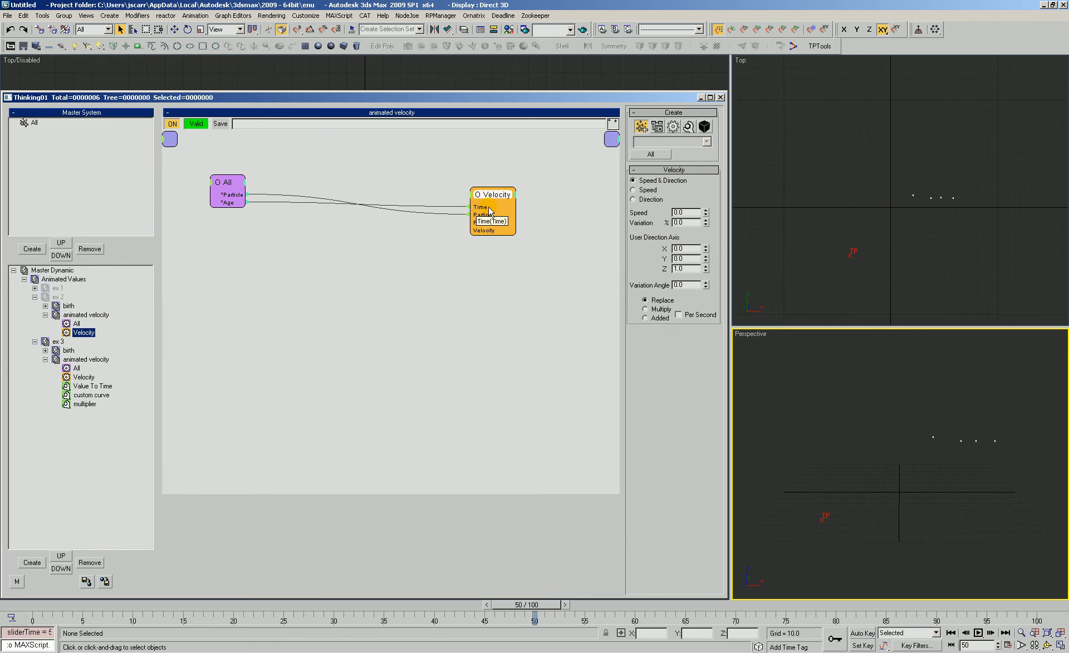
pyautogui.moveTo(481, 211); pyautogui.dragTo(487, 206)
pyautogui.click(559, 187)
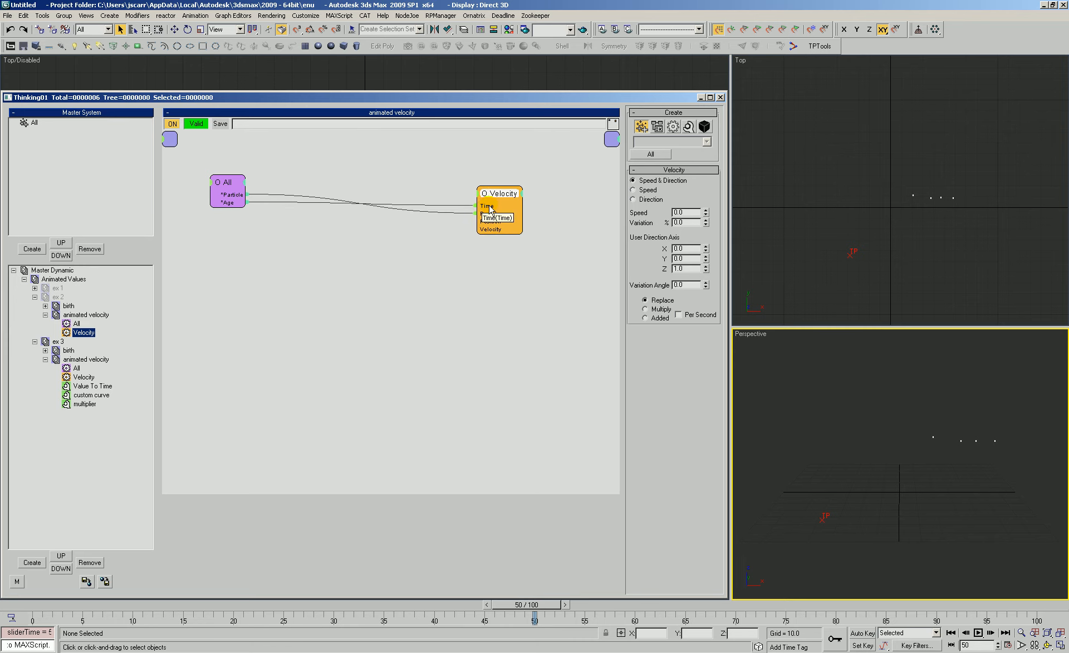
pyautogui.click(78, 360)
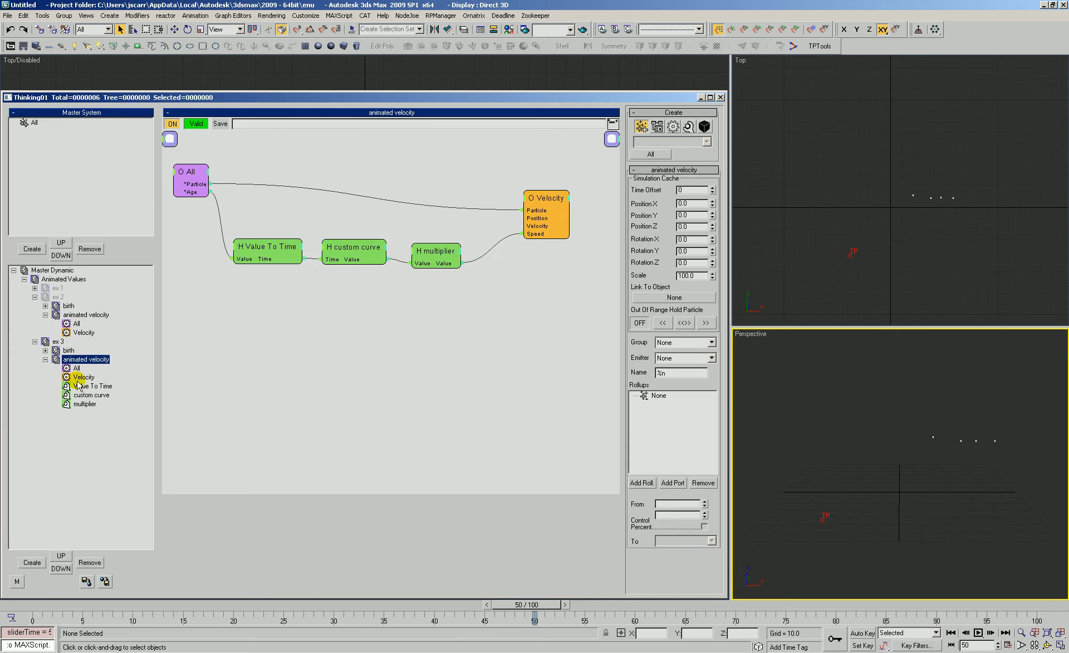
# - Shift the Value To Time and custom curve helpers in ex 3's animated velocity closer to the All node
pyautogui.click(260, 249)
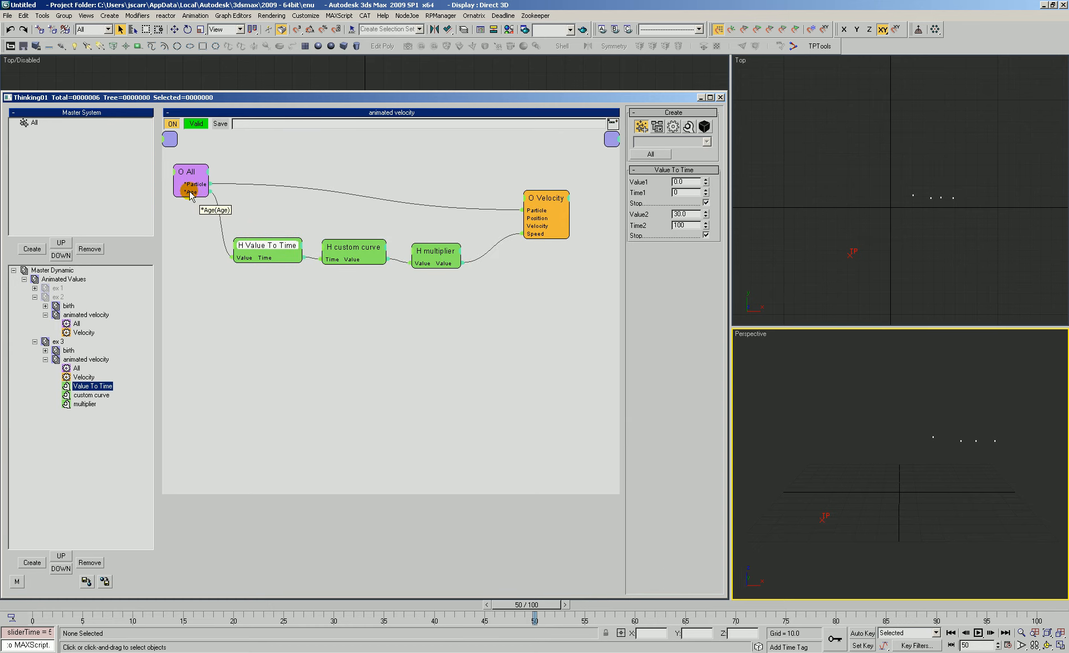
pyautogui.moveTo(272, 242); pyautogui.dragTo(270, 243)
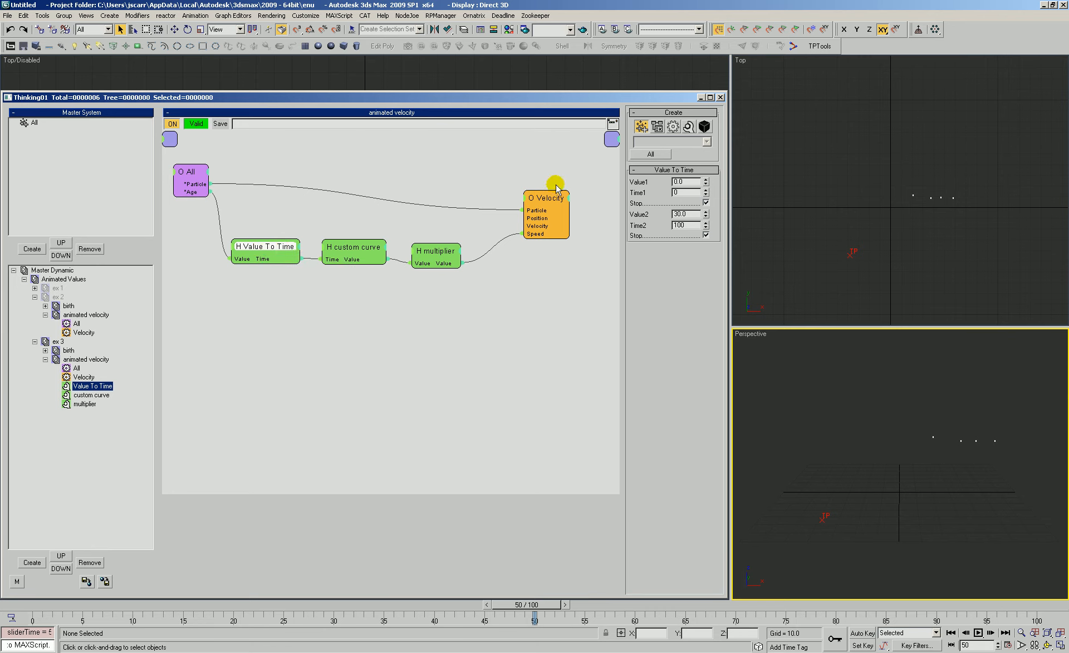
pyautogui.moveTo(355, 248); pyautogui.dragTo(348, 250)
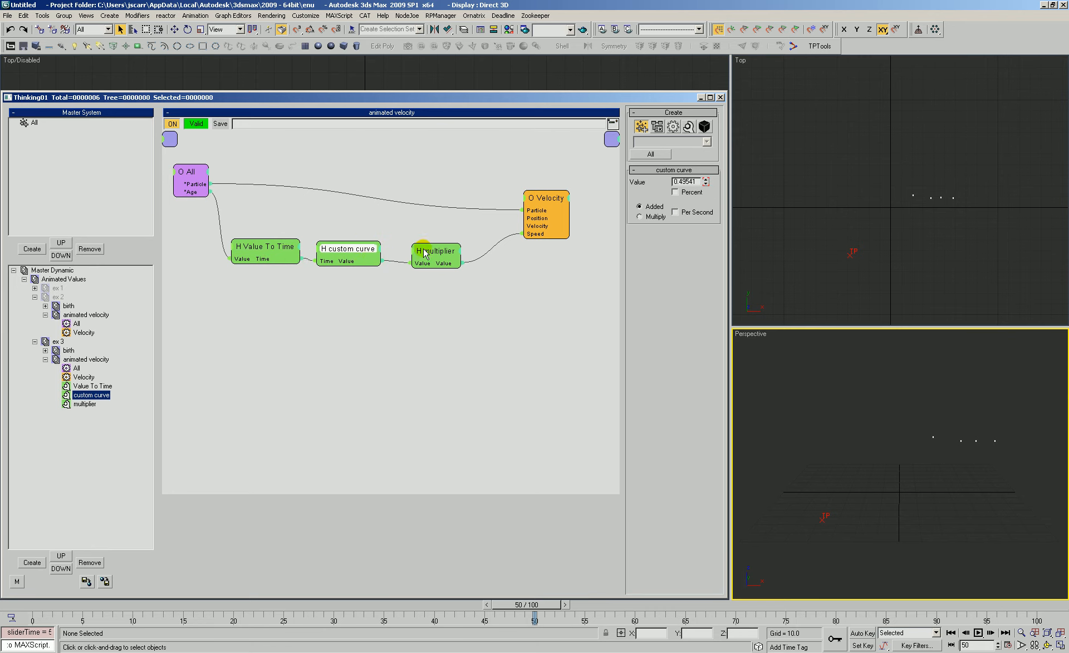
pyautogui.moveTo(272, 245); pyautogui.dragTo(263, 244)
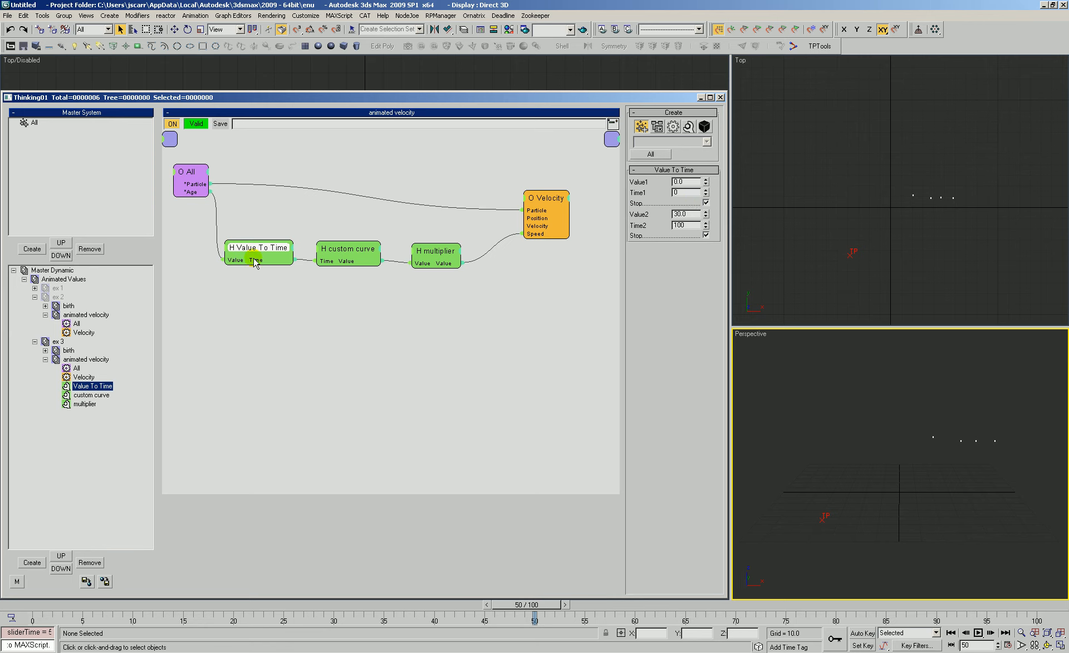
pyautogui.moveTo(343, 252); pyautogui.dragTo(348, 254)
pyautogui.click(316, 262)
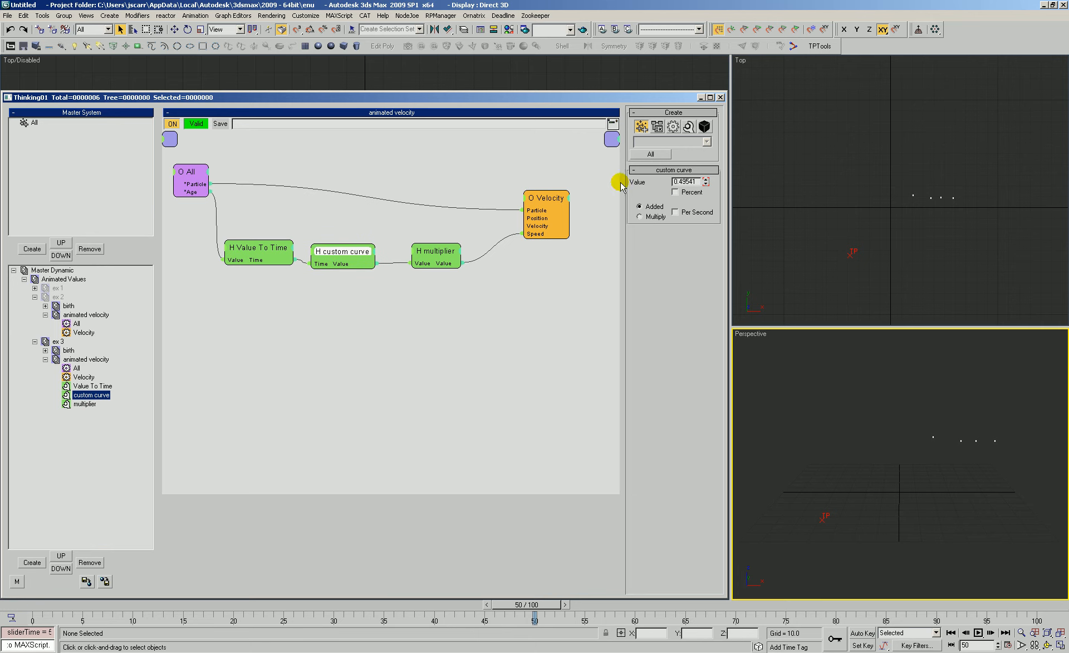
# - Examine the custom curve helper's animated Value in the curve editor, closing the editor when done
pyautogui.rightClick(684, 184)
pyautogui.click(676, 308)
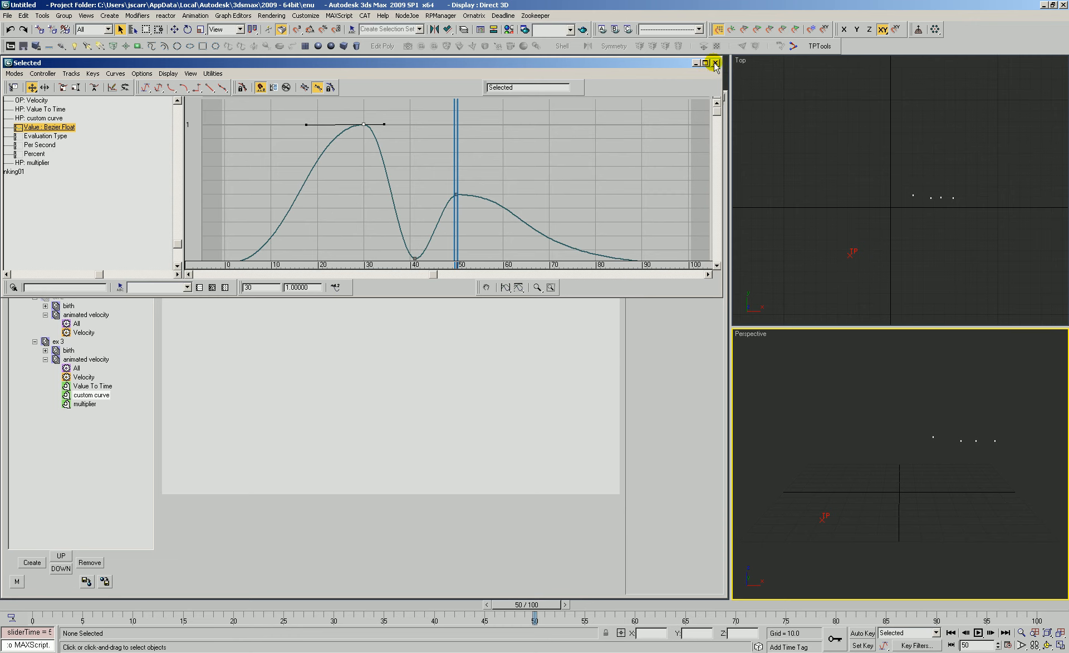
pyautogui.click(716, 63)
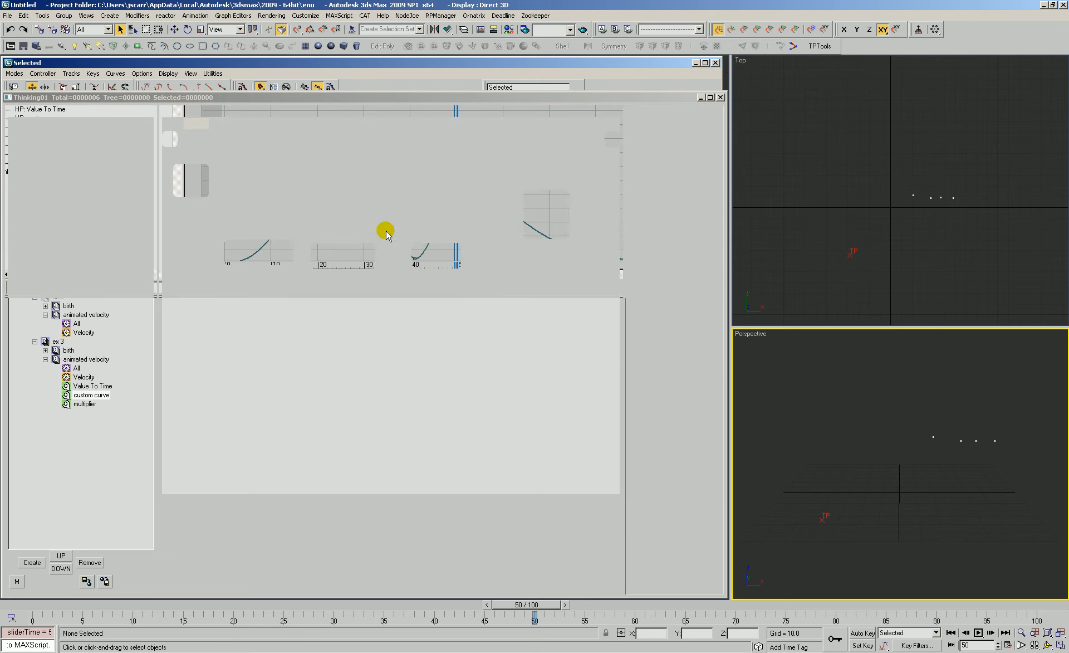
# - Move the multiplier helper closer to custom curve and realign the two helpers
pyautogui.click(423, 253)
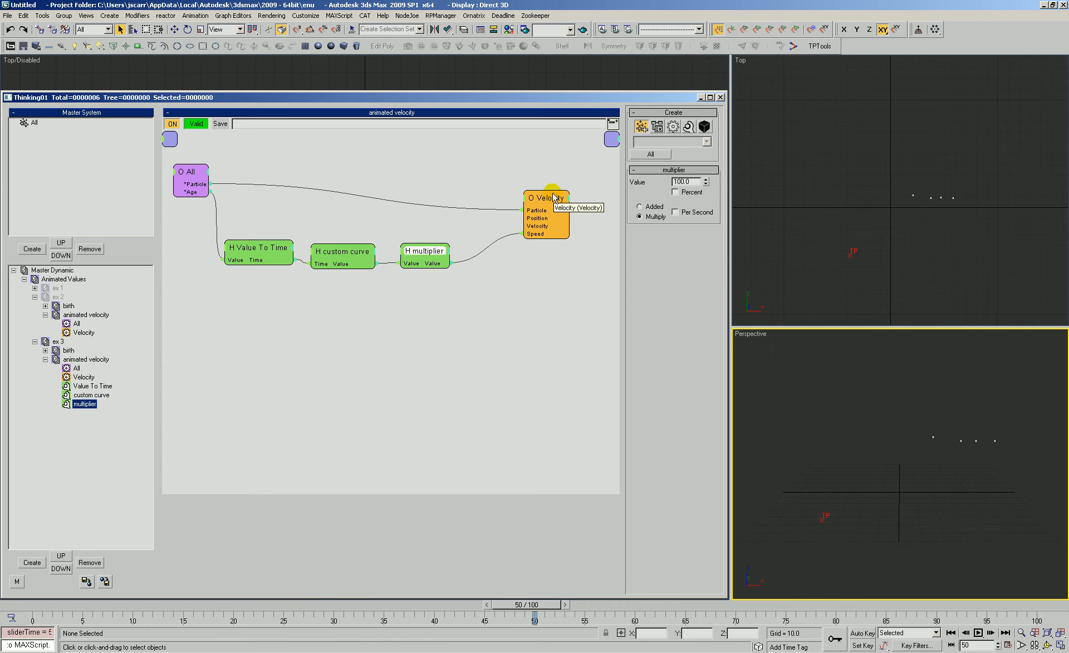
pyautogui.moveTo(413, 245); pyautogui.dragTo(405, 249)
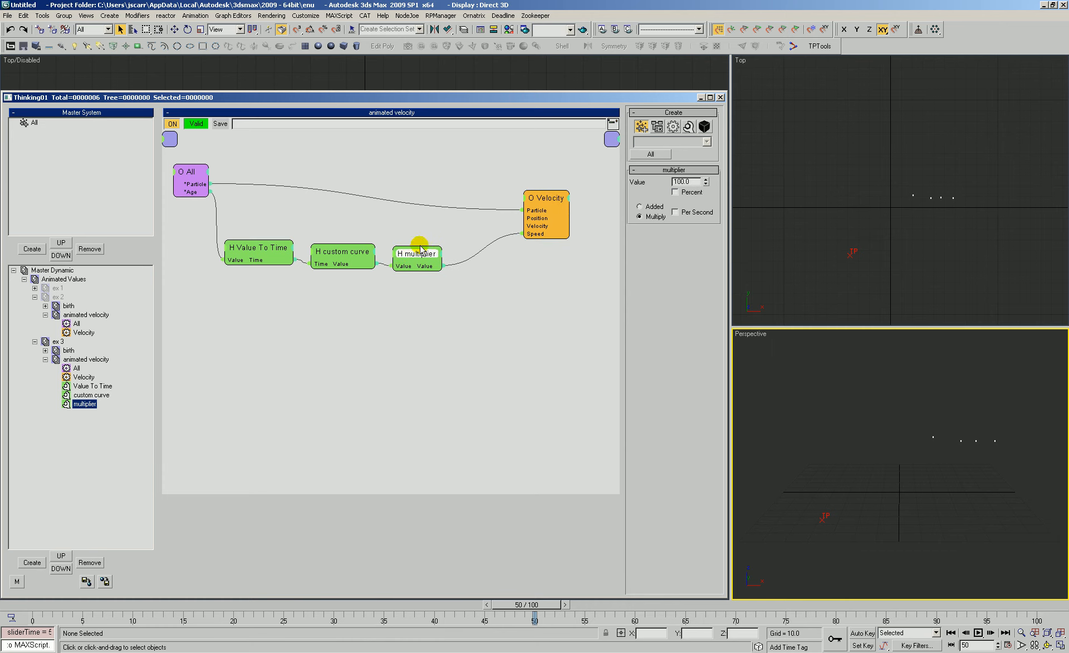
pyautogui.click(346, 247)
pyautogui.click(421, 253)
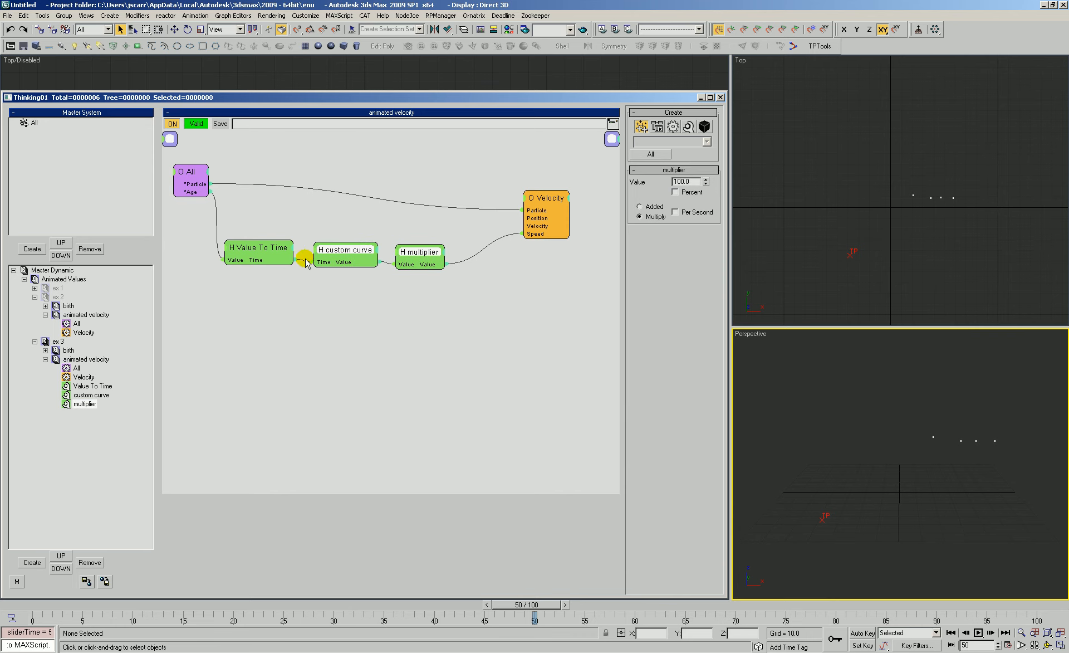
# - Shift the Value To Time, custom curve and multiplier helpers together and save the selected nodes as a .thi settings file
pyautogui.click(342, 279)
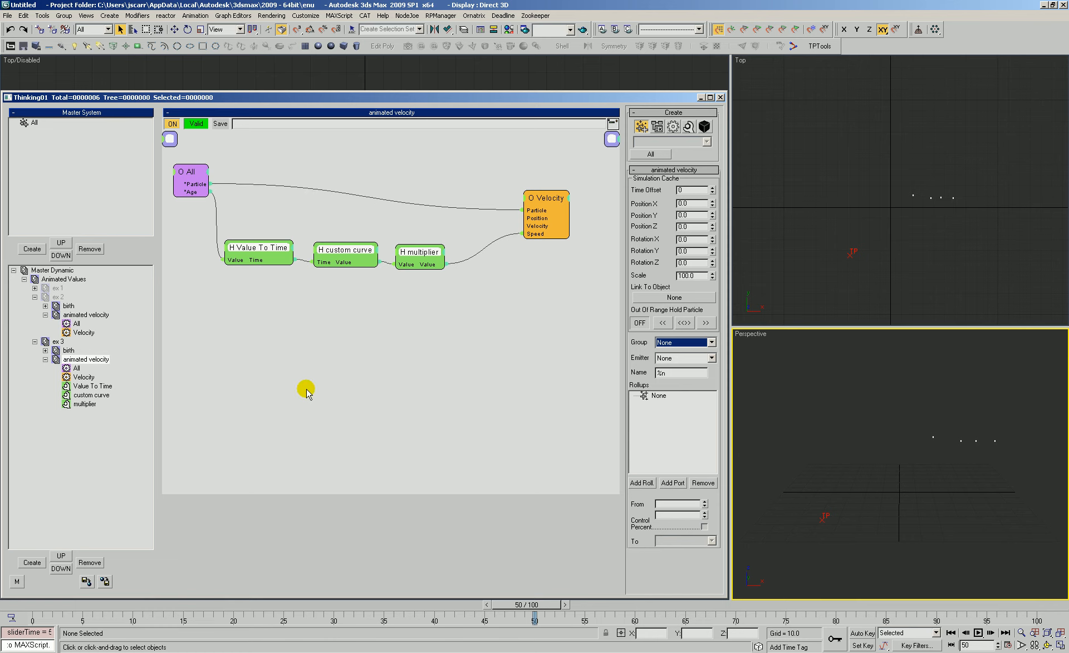
pyautogui.click(435, 370)
pyautogui.moveTo(245, 223); pyautogui.dragTo(489, 313)
pyautogui.rightClick(306, 319)
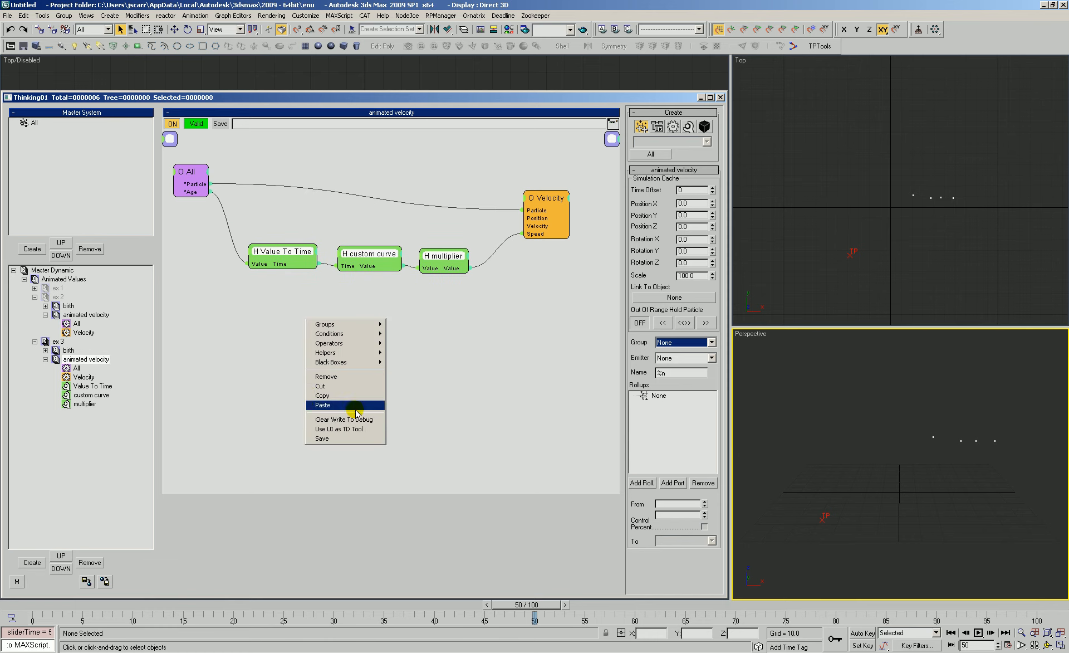
pyautogui.click(330, 441)
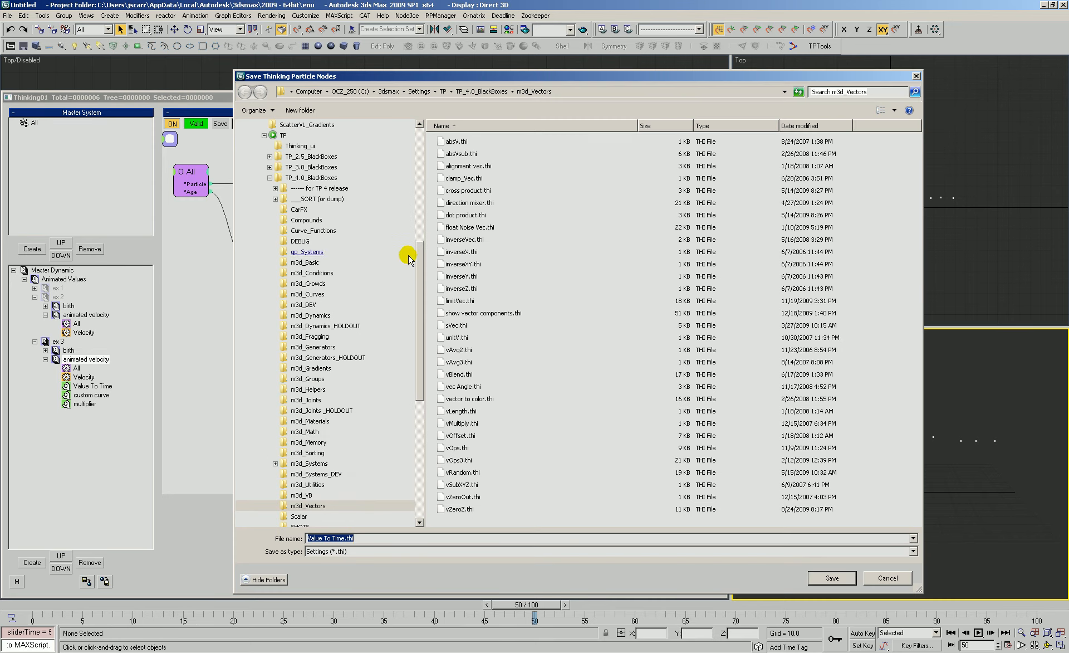
pyautogui.moveTo(489, 79); pyautogui.dragTo(460, 73)
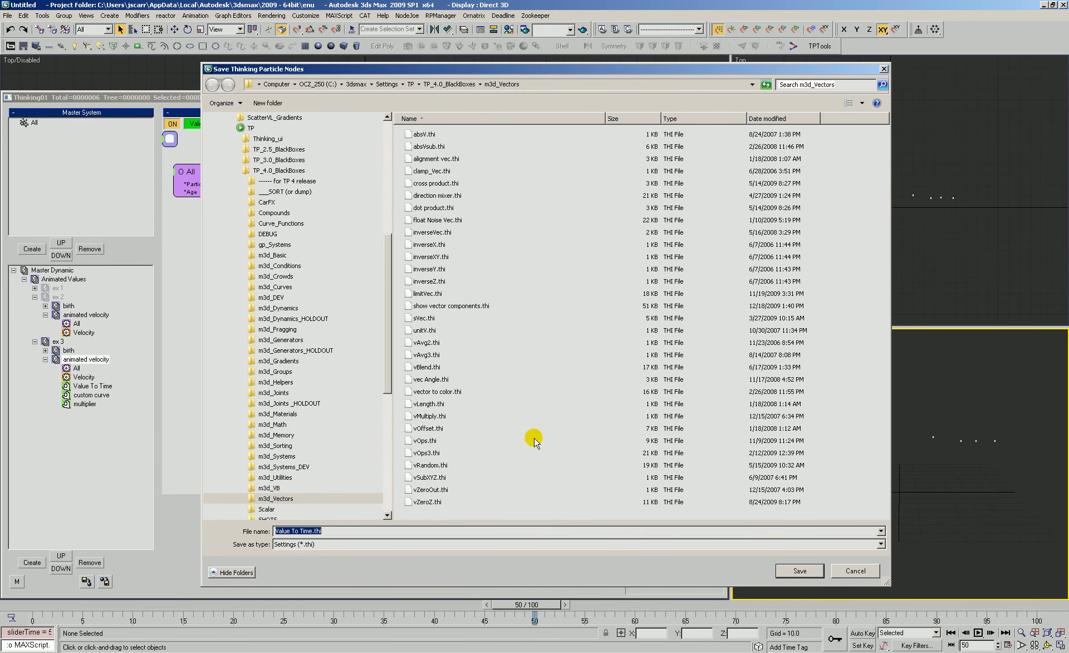
pyautogui.click(818, 571)
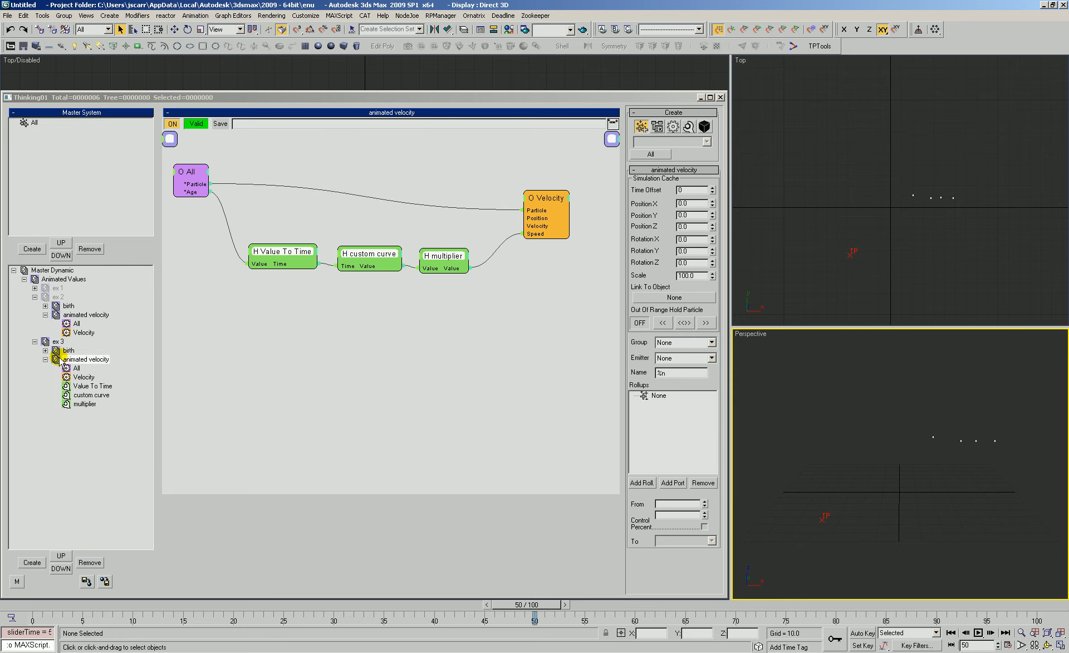
# - Collapse ex 2, open ex 3's birth dynamic set and shift its Particle Draw operator to the left
pyautogui.click(45, 360)
pyautogui.click(35, 297)
pyautogui.click(58, 306)
pyautogui.doubleClick(68, 315)
pyautogui.click(293, 198)
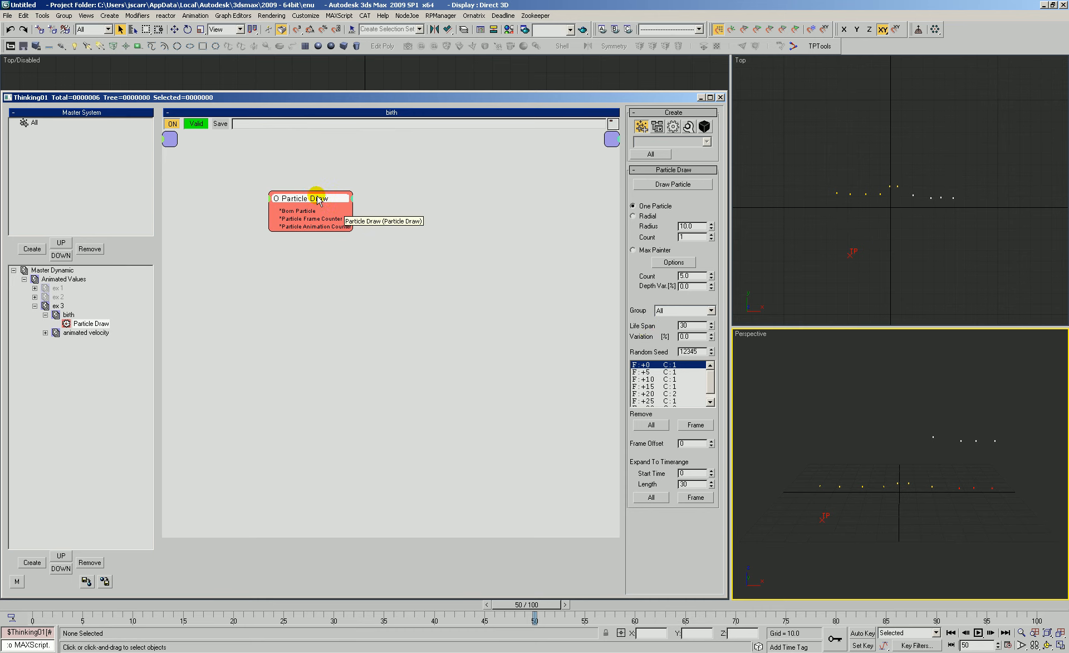
pyautogui.moveTo(312, 202); pyautogui.dragTo(281, 200)
pyautogui.click(404, 209)
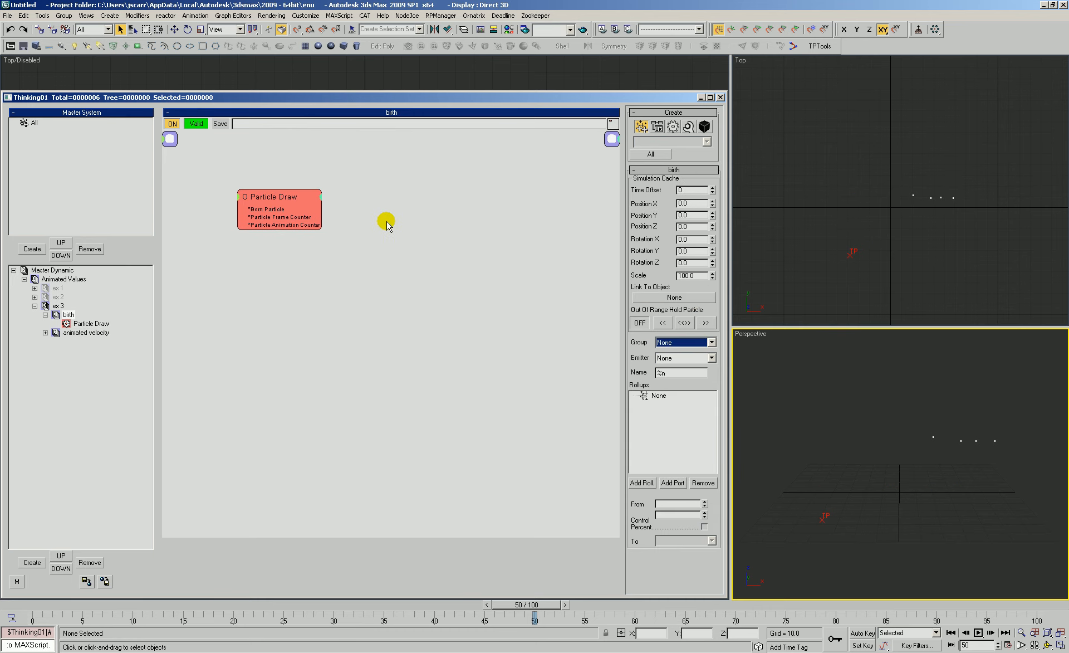
# - Review the Value1 and Value2 settings of the Value To Time helper in ex 3's animated velocity
pyautogui.click(73, 333)
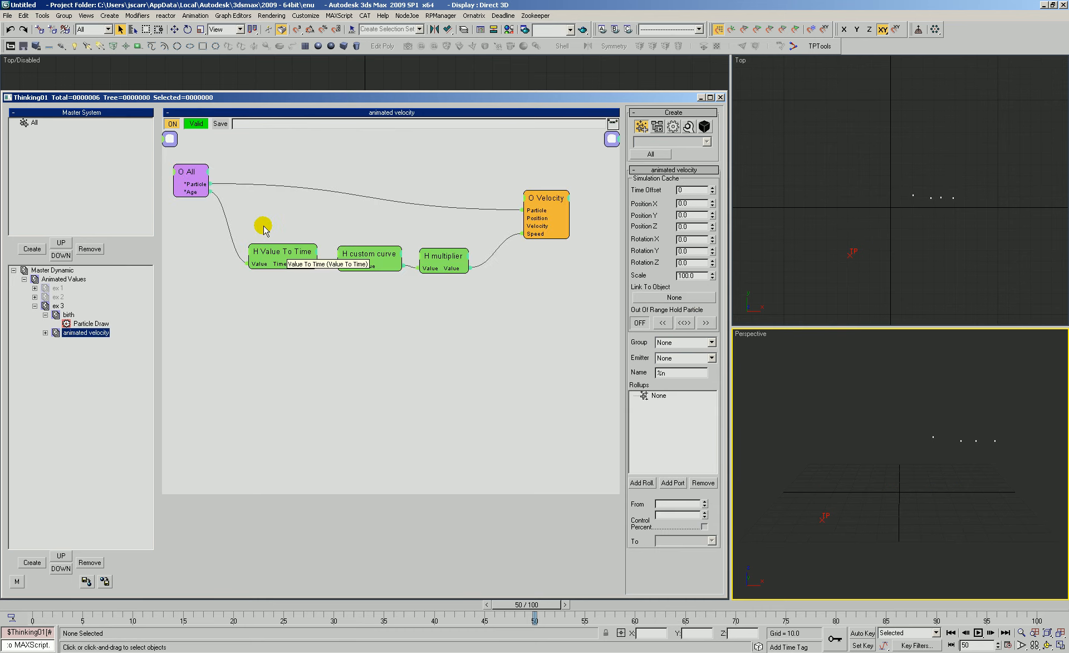
pyautogui.moveTo(283, 256); pyautogui.dragTo(275, 253)
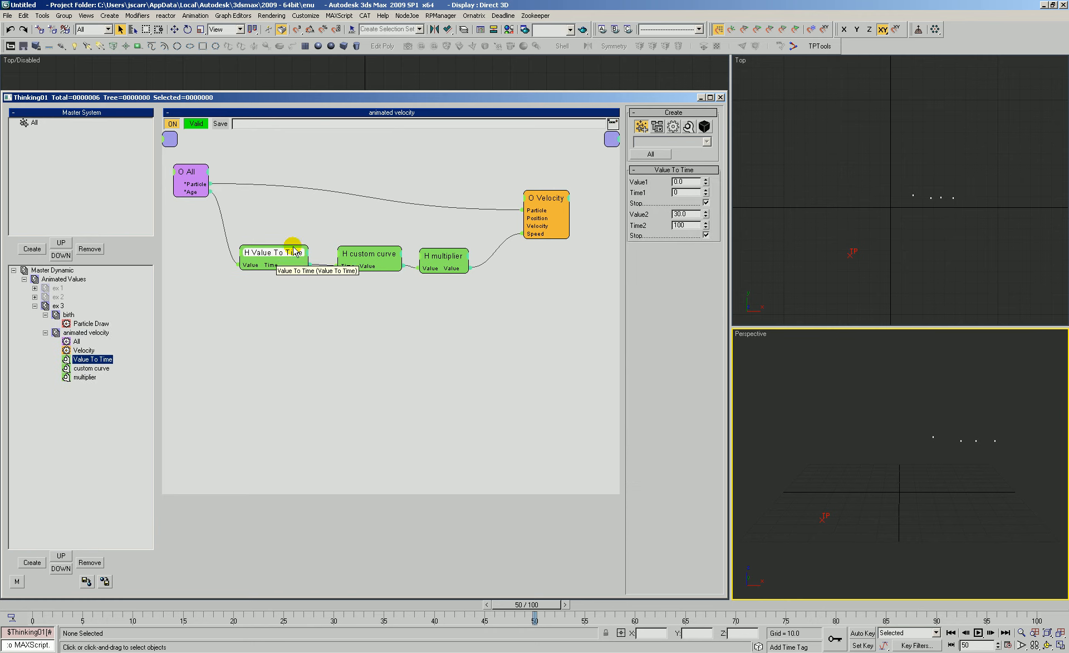
pyautogui.click(685, 182)
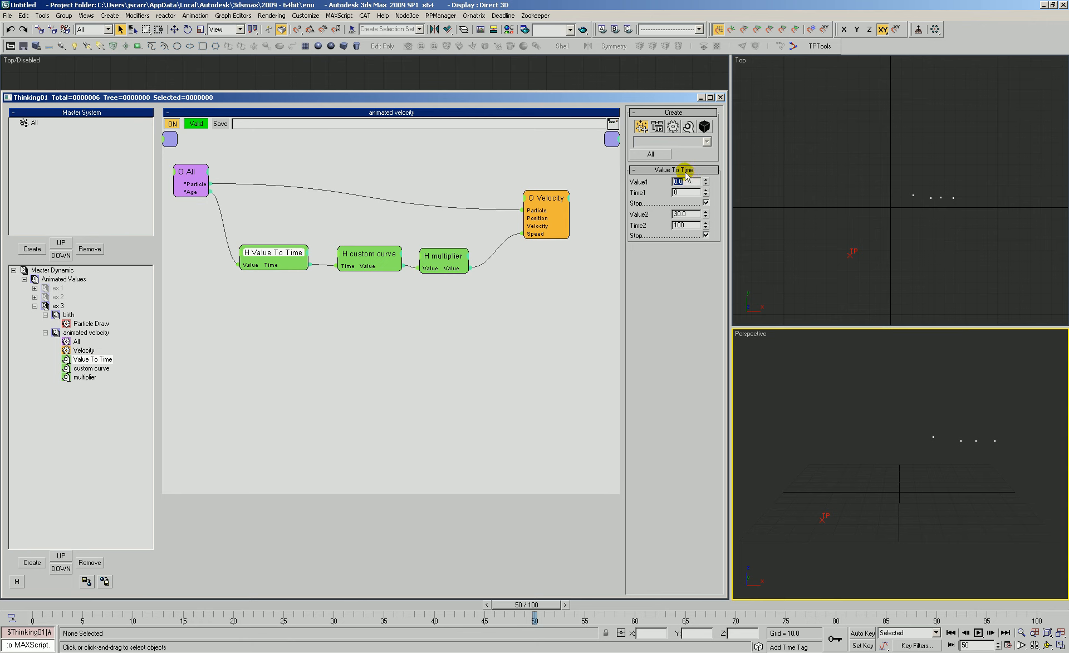
pyautogui.moveTo(698, 217); pyautogui.dragTo(639, 218)
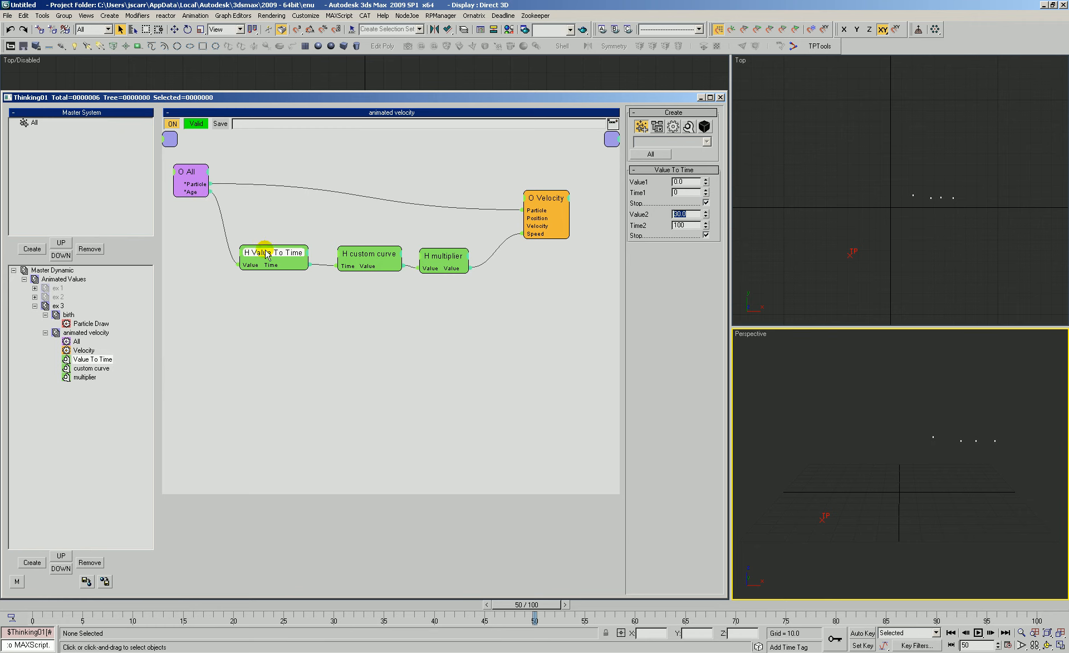
# - Move the three connected helpers lower in the graph and add a standard AddMultiply helper above them
pyautogui.moveTo(261, 221); pyautogui.dragTo(495, 308)
pyautogui.moveTo(448, 253); pyautogui.dragTo(476, 324)
pyautogui.click(265, 215)
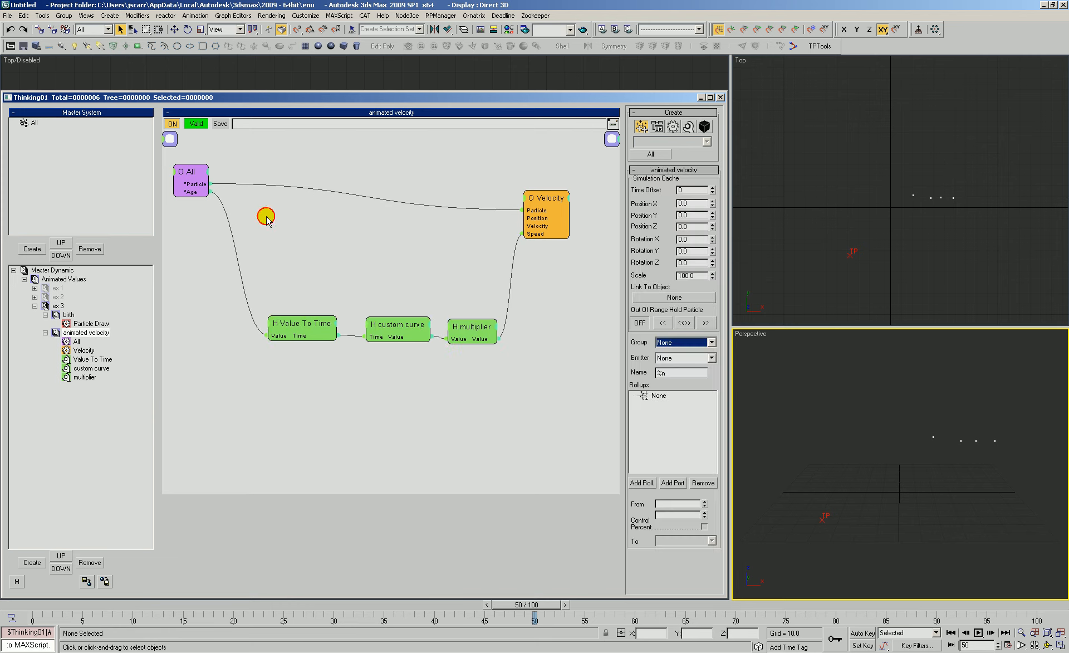
pyautogui.rightClick(264, 199)
pyautogui.moveTo(262, 234)
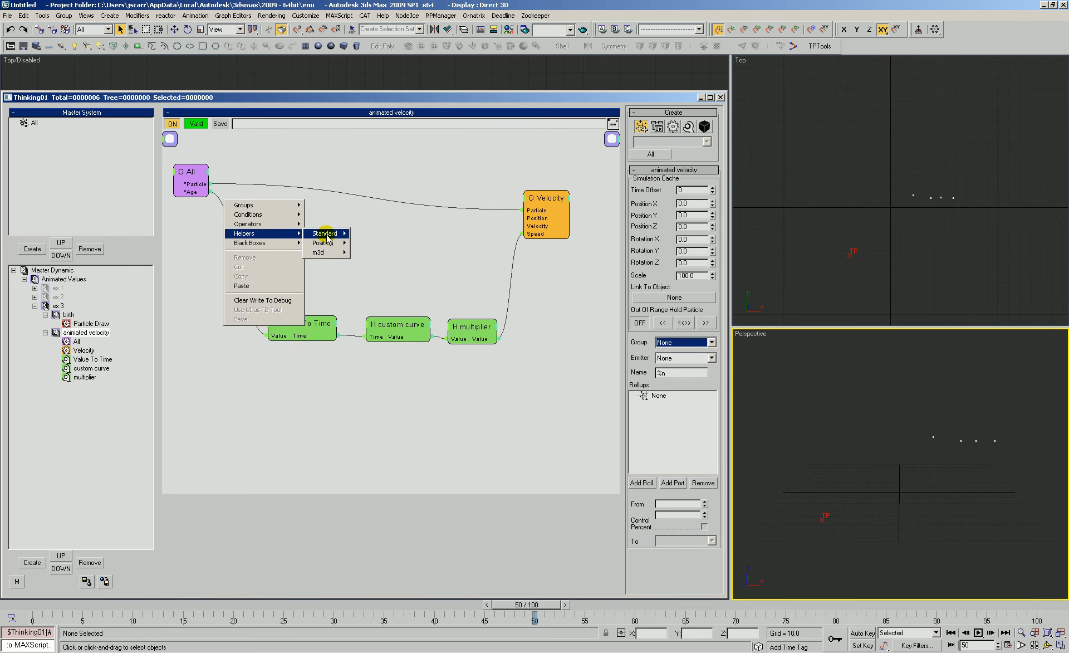
pyautogui.moveTo(325, 233)
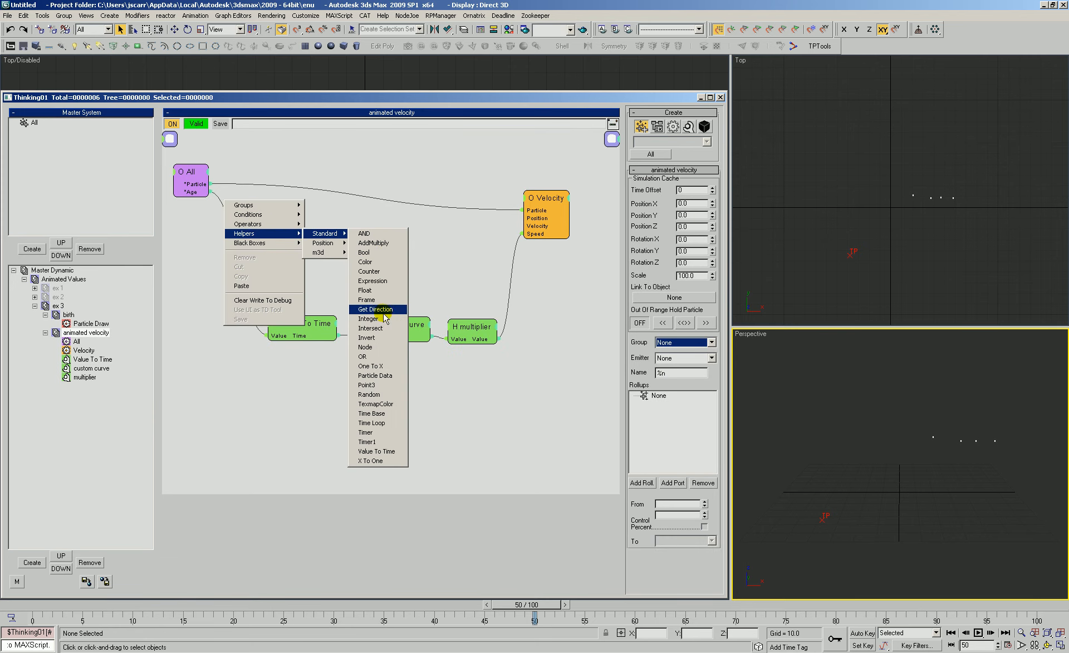
pyautogui.click(369, 243)
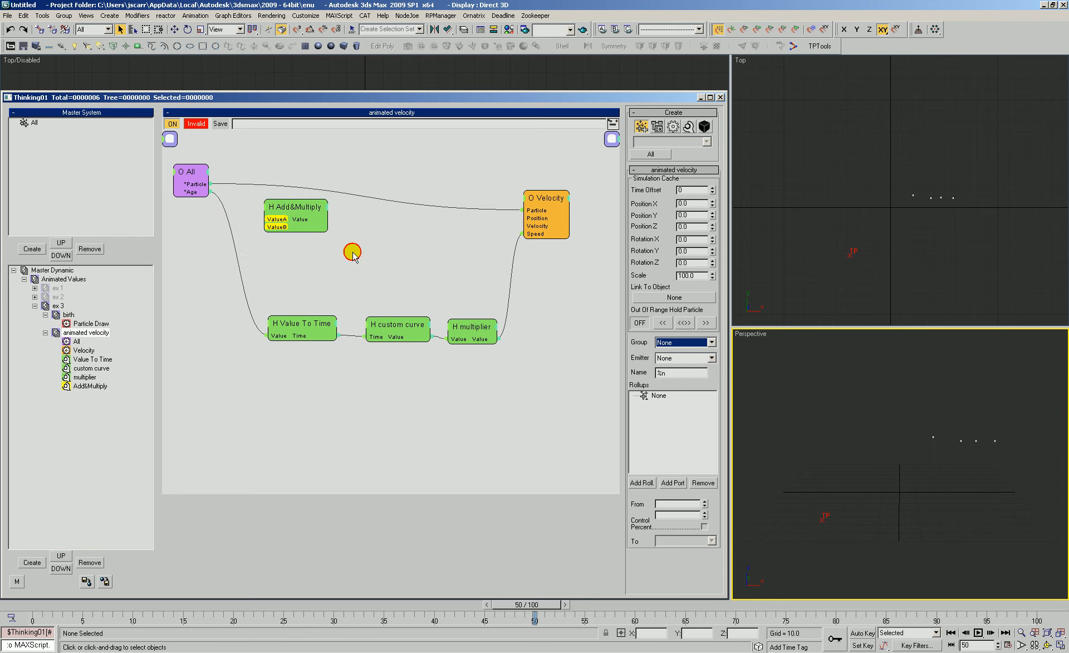
# - Add a Particle Data operator with a Life Span input to ex 3's birth and connect Particle Draw's Born Particle output to its Particle input
pyautogui.click(91, 324)
pyautogui.moveTo(279, 198); pyautogui.dragTo(257, 197)
pyautogui.rightClick(350, 204)
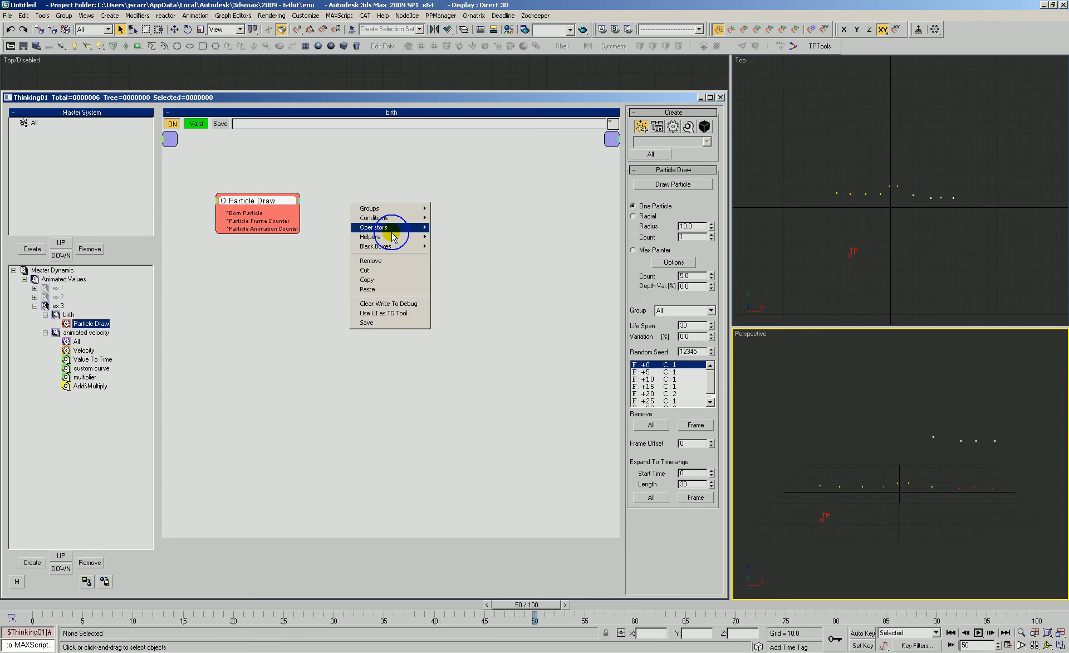
pyautogui.moveTo(392, 228)
pyautogui.moveTo(449, 227)
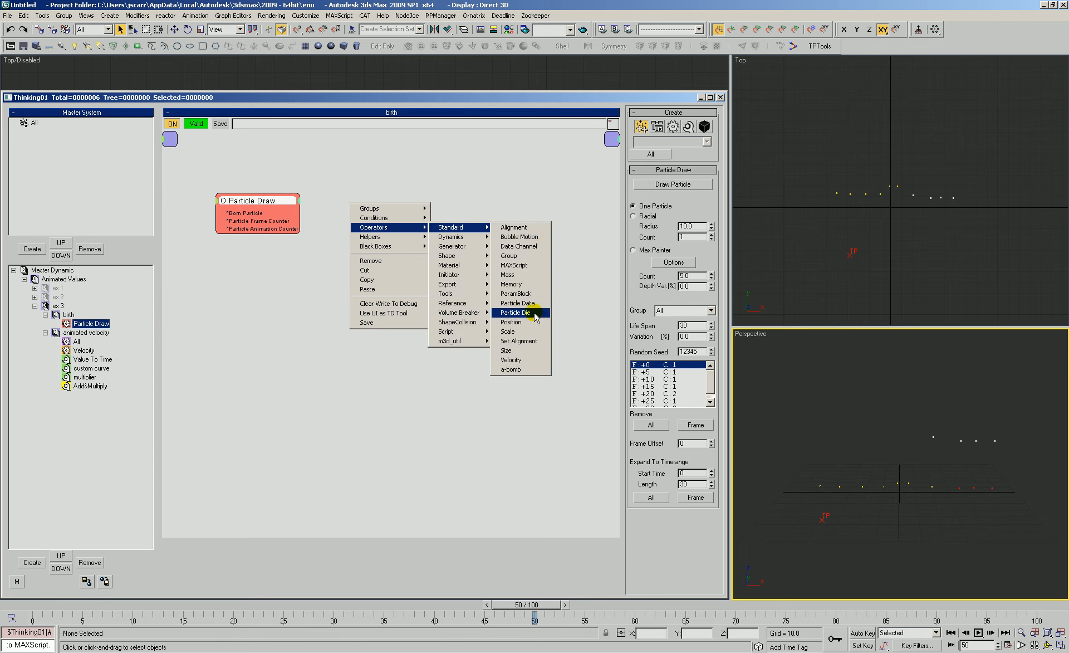
pyautogui.click(518, 303)
pyautogui.moveTo(417, 214)
pyautogui.mouseDown()
pyautogui.moveTo(469, 215)
pyautogui.moveTo(284, 215)
pyautogui.moveTo(267, 197)
pyautogui.mouseUp()
pyautogui.click(446, 215)
pyautogui.click(464, 269)
# - Add a standard Random helper to the birth set and connect Particle Draw's Born Particle output to its Particle input
pyautogui.rightClick(307, 243)
pyautogui.moveTo(342, 275)
pyautogui.moveTo(407, 275)
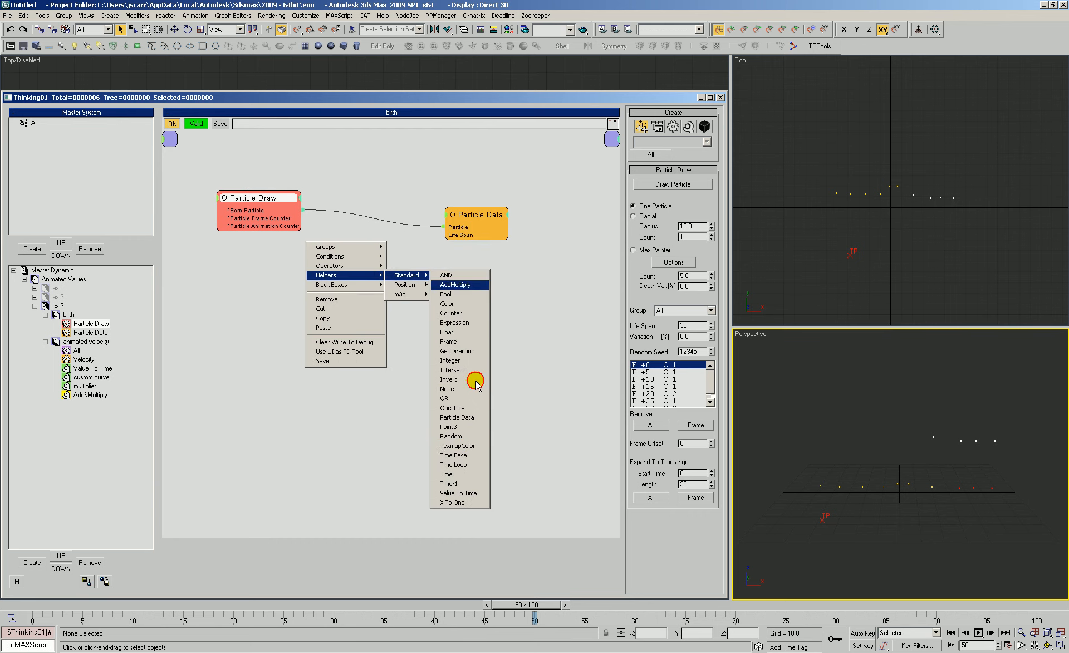
pyautogui.click(452, 436)
pyautogui.moveTo(306, 216)
pyautogui.mouseDown()
pyautogui.moveTo(347, 262)
pyautogui.moveTo(357, 252)
pyautogui.mouseUp()
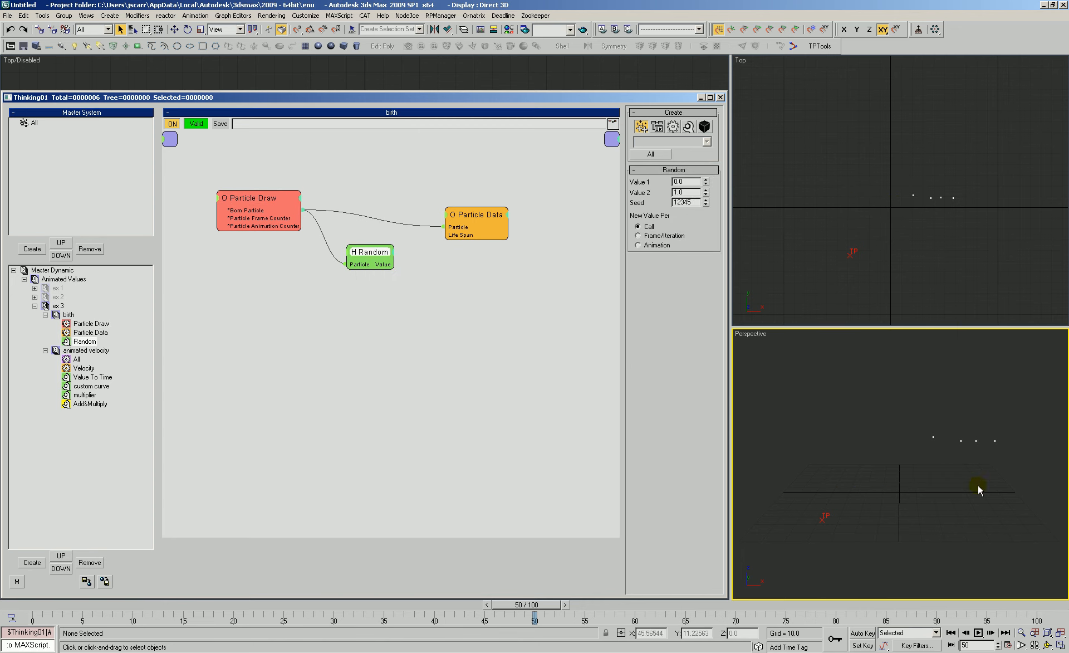
# - Set Random's Value 1 to 20, Value 2 to 60 and Seed to 15825, and connect its Value output to Particle Data's Life Span
pyautogui.moveTo(368, 255); pyautogui.dragTo(360, 264)
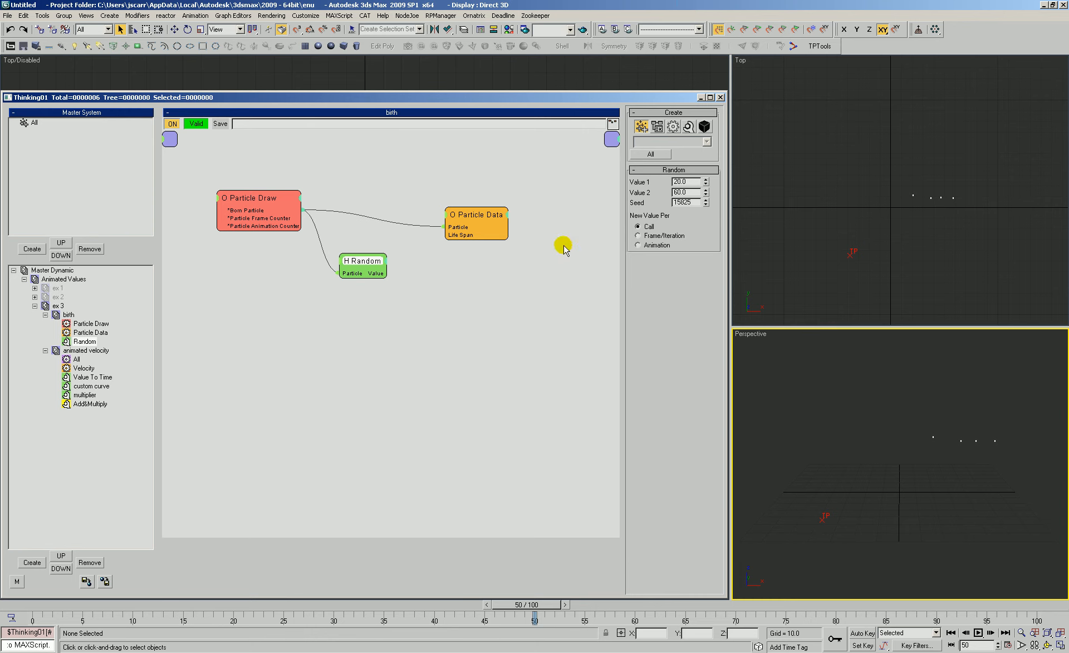
pyautogui.moveTo(387, 273); pyautogui.dragTo(445, 235)
pyautogui.moveTo(365, 267); pyautogui.dragTo(374, 253)
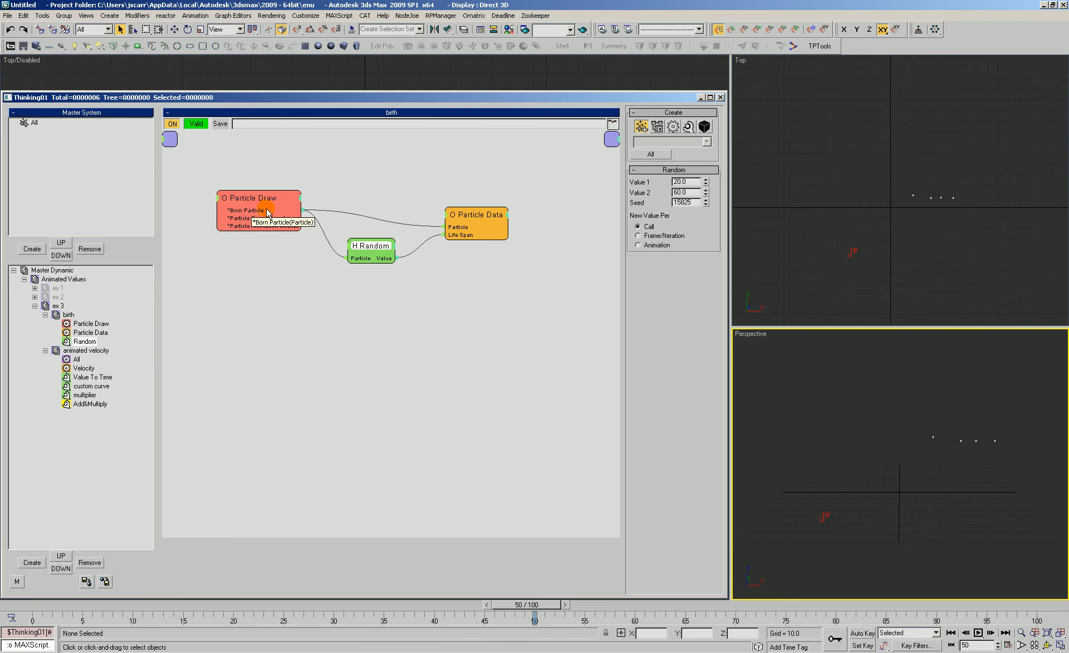
# - Review Particle Draw's list of birth frames and the Random value range that drives Particle Data's Life Span
pyautogui.click(374, 322)
pyautogui.moveTo(353, 247); pyautogui.dragTo(351, 245)
pyautogui.click(252, 209)
pyautogui.moveTo(297, 200); pyautogui.dragTo(292, 196)
pyautogui.moveTo(711, 384)
pyautogui.mouseDown()
pyautogui.moveTo(650, 386)
pyautogui.moveTo(648, 402)
pyautogui.mouseUp()
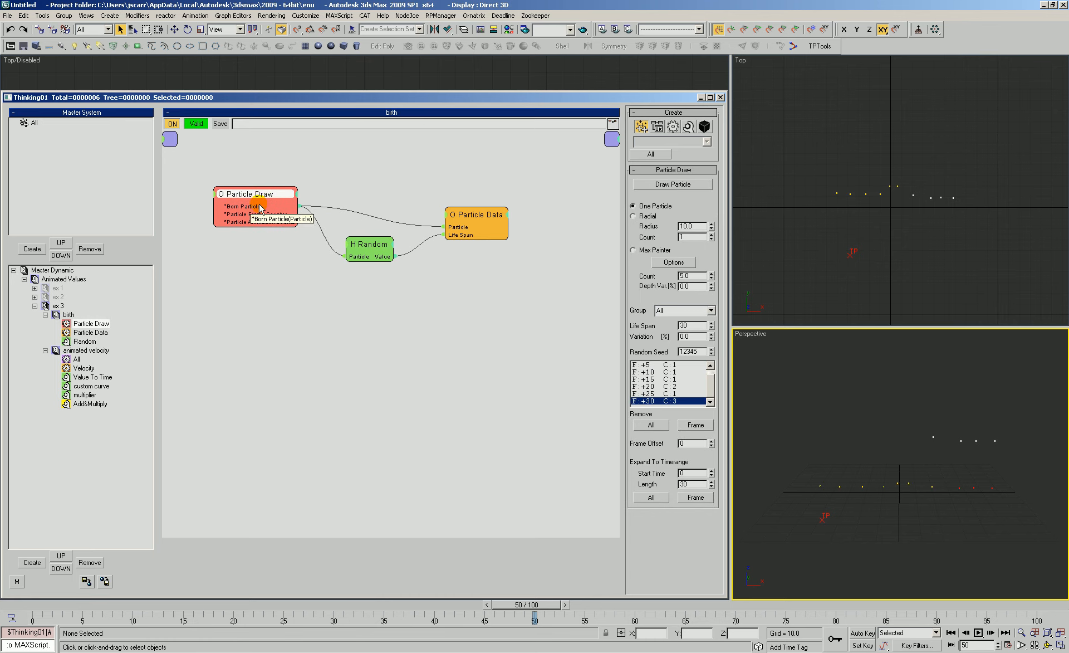
pyautogui.moveTo(354, 243); pyautogui.dragTo(351, 238)
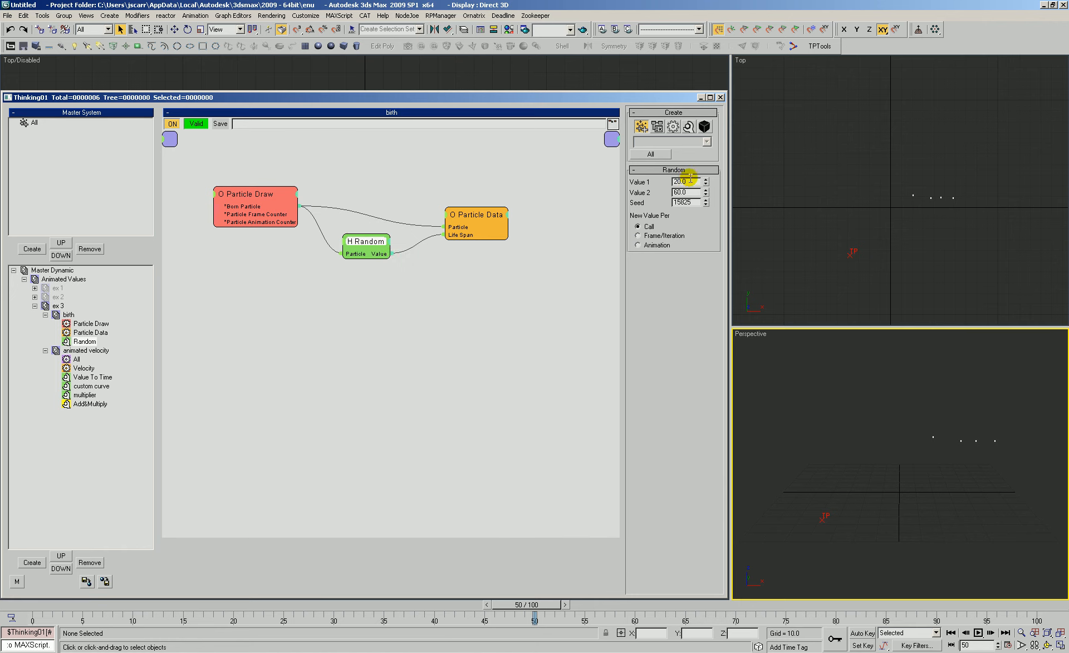
pyautogui.click(677, 192)
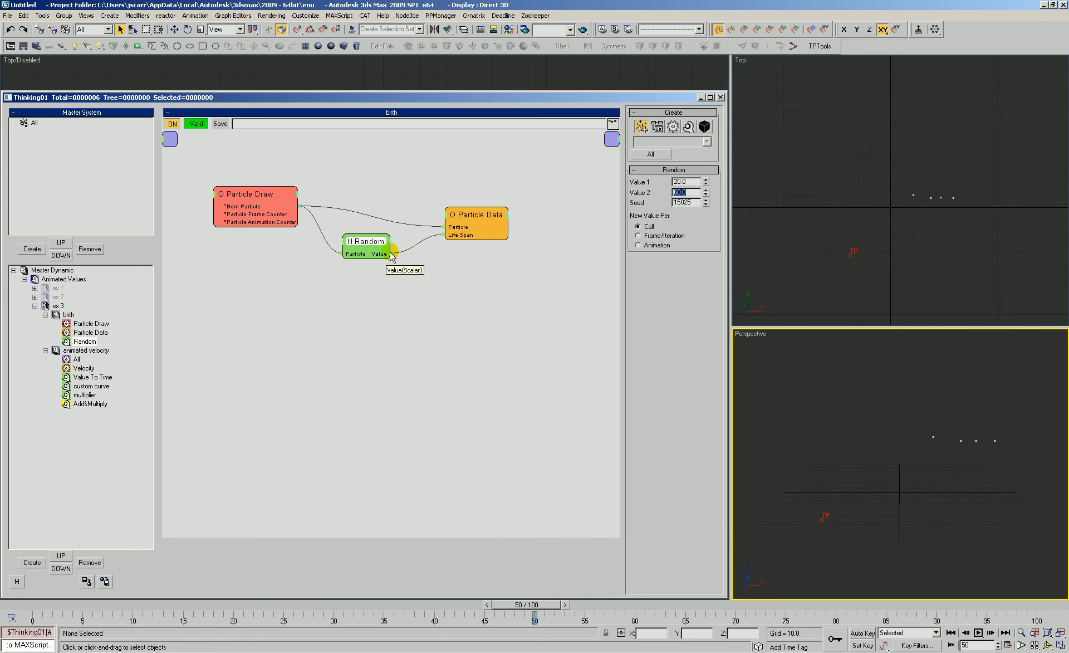
pyautogui.moveTo(469, 227); pyautogui.dragTo(477, 225)
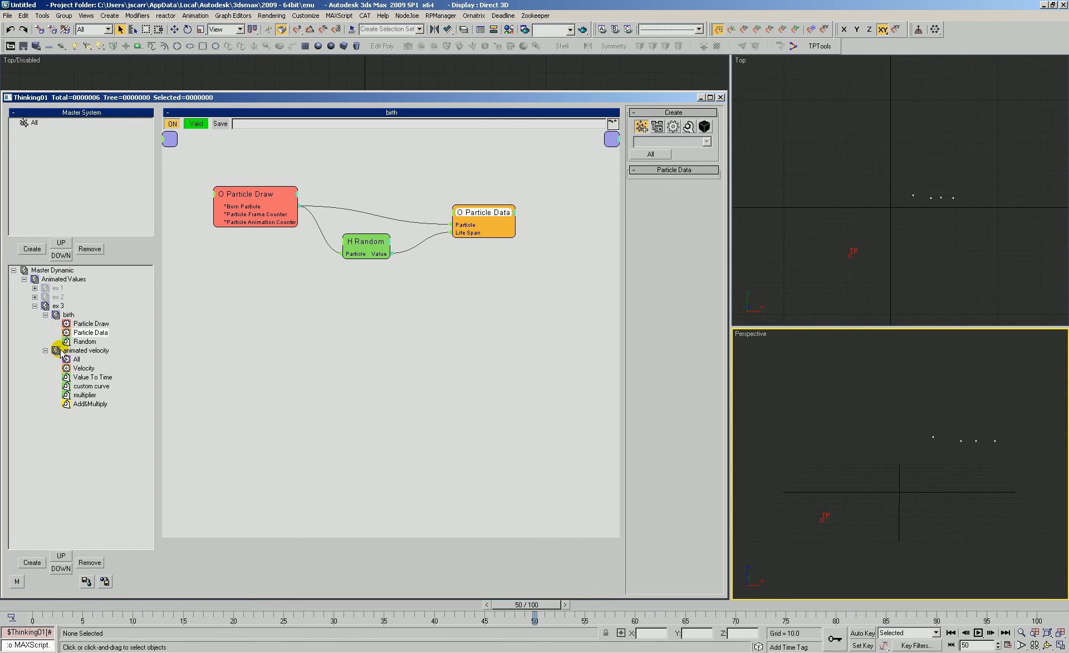
# - Open ex 3's animated velocity dynamic set and delete its unconnected Add&Multiply helper
pyautogui.click(83, 351)
pyautogui.click(828, 417)
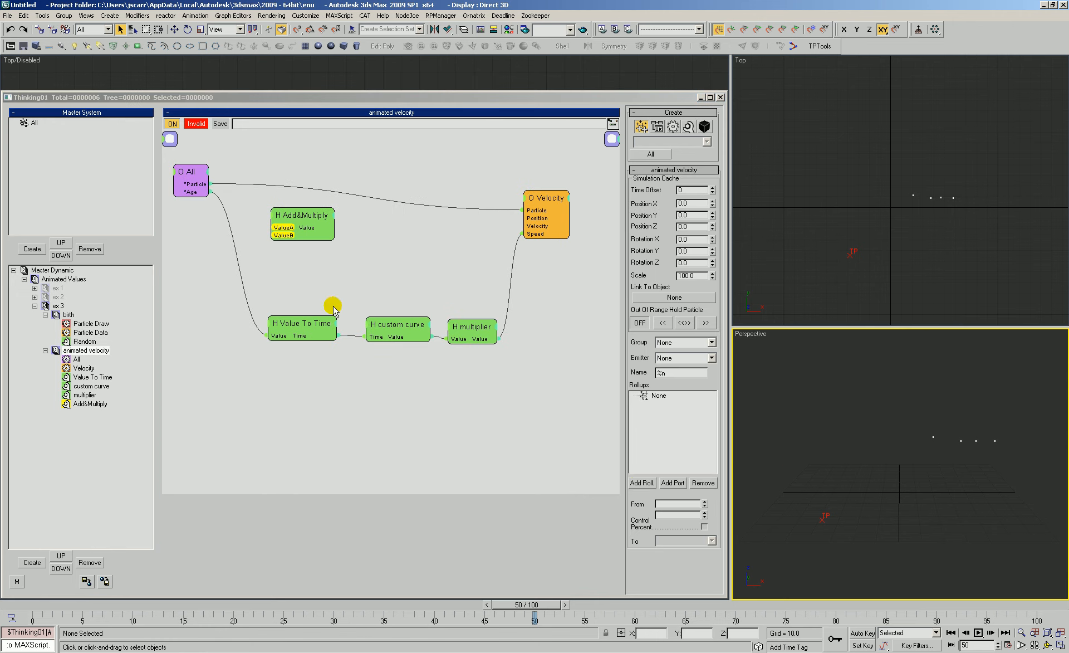
pyautogui.click(304, 214)
pyautogui.press('Delete')
pyautogui.click(372, 304)
# - Scrub through the animation to preview how the particles move in the Perspective view, and return to frame 0
pyautogui.hotkey('alt', 'z')
pyautogui.moveTo(913, 452)
pyautogui.mouseDown()
pyautogui.moveTo(892, 462)
pyautogui.moveTo(893, 451)
pyautogui.mouseUp()
pyautogui.moveTo(892, 451); pyautogui.dragTo(881, 483, button='middle')
pyautogui.moveTo(73, 603); pyautogui.dragTo(649, 606)
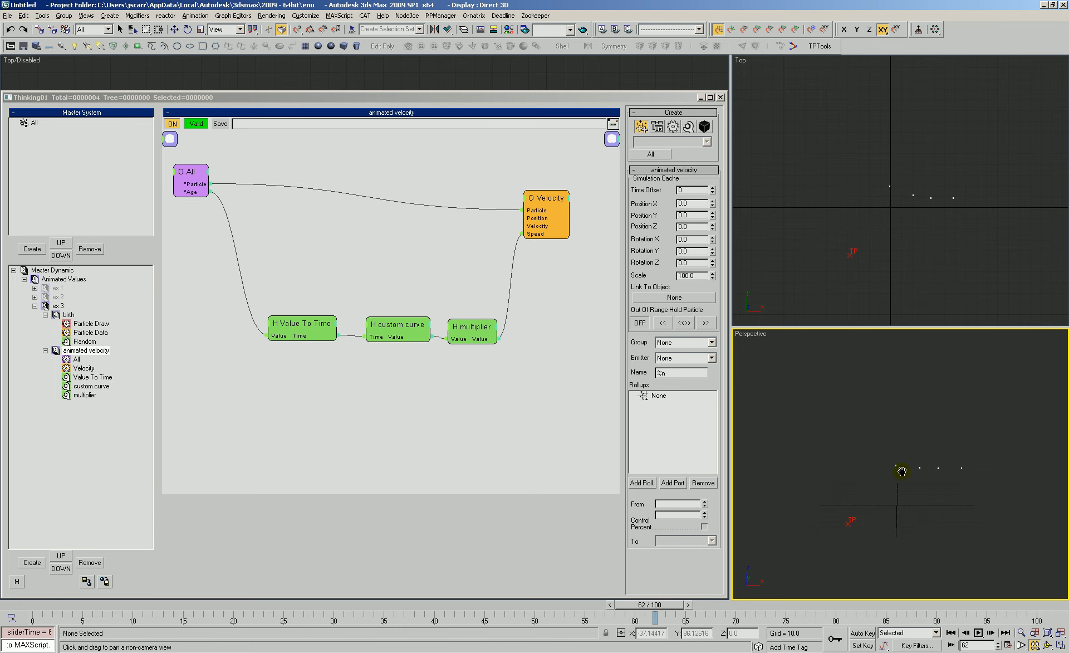
pyautogui.click(19, 604)
pyautogui.hotkey('alt', 'z')
pyautogui.moveTo(854, 381); pyautogui.dragTo(783, 423)
# - Add a standard AddMultiply helper to the animated velocity set and a Life Span output to the All operator
pyautogui.click(322, 246)
pyautogui.rightClick(246, 199)
pyautogui.click(287, 161)
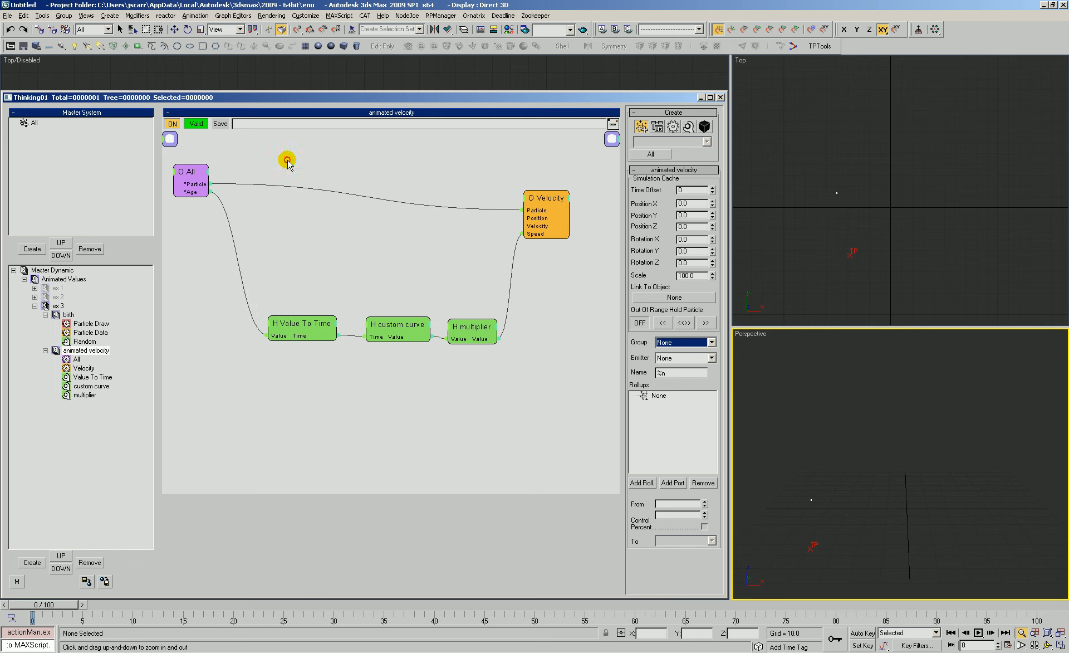
pyautogui.click(187, 173)
pyautogui.rightClick(267, 192)
pyautogui.moveTo(268, 208)
pyautogui.moveTo(329, 217)
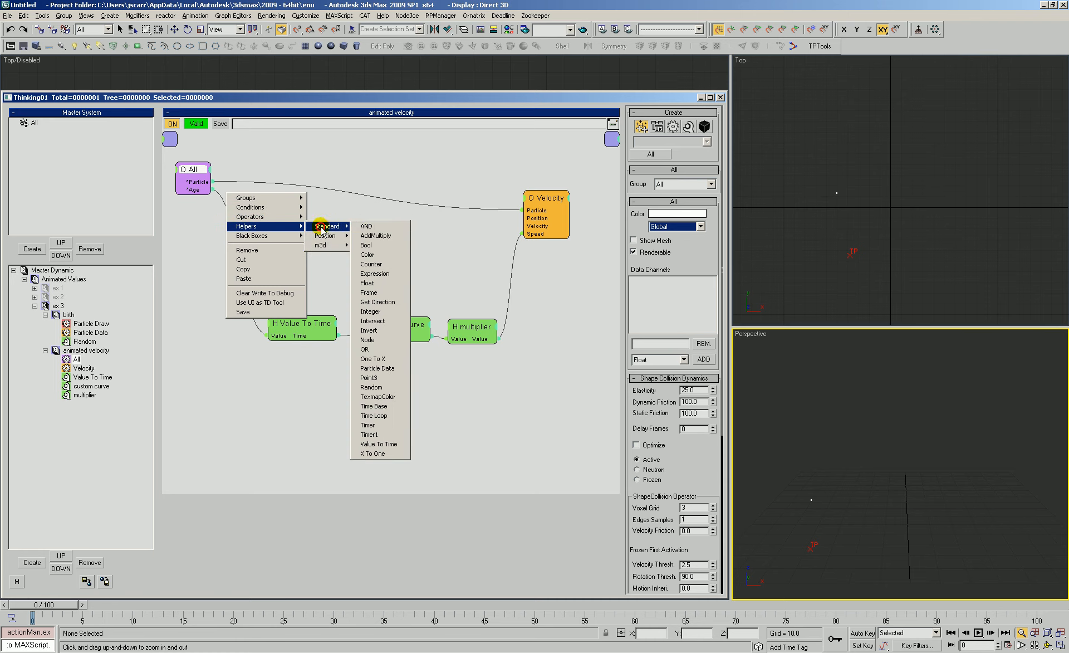
pyautogui.click(370, 233)
pyautogui.click(206, 174)
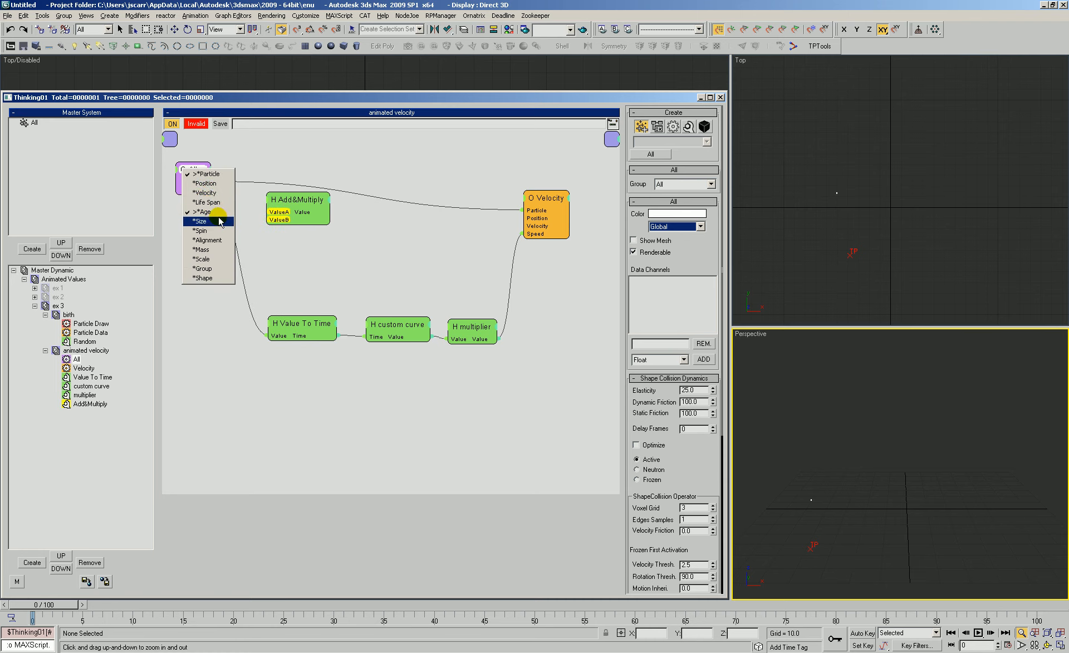
pyautogui.click(205, 203)
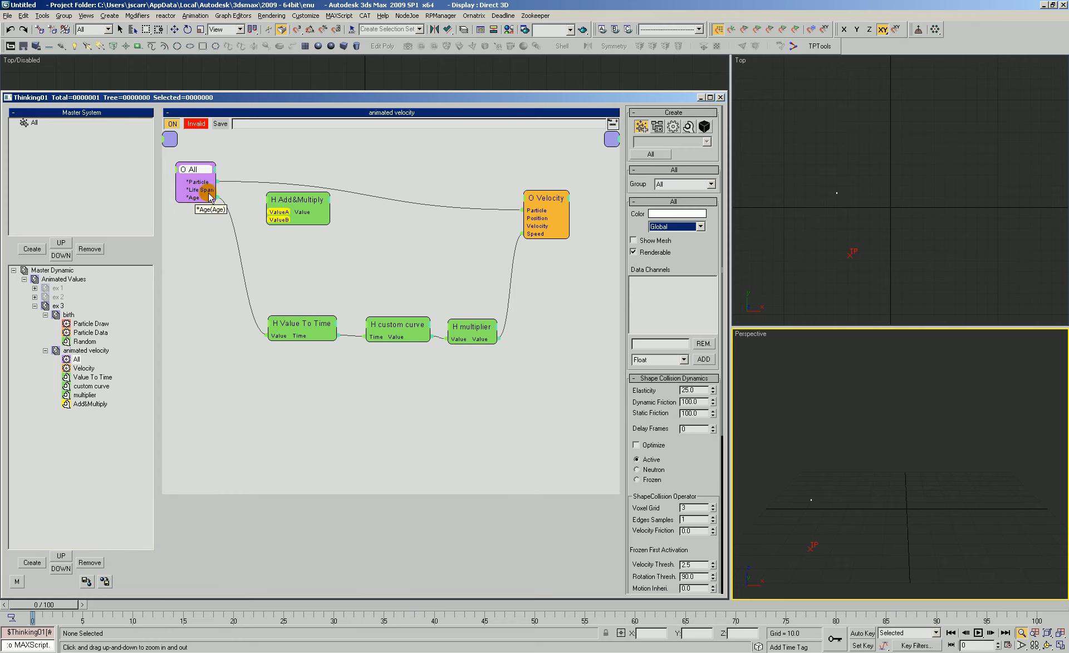
pyautogui.moveTo(286, 221); pyautogui.dragTo(296, 235)
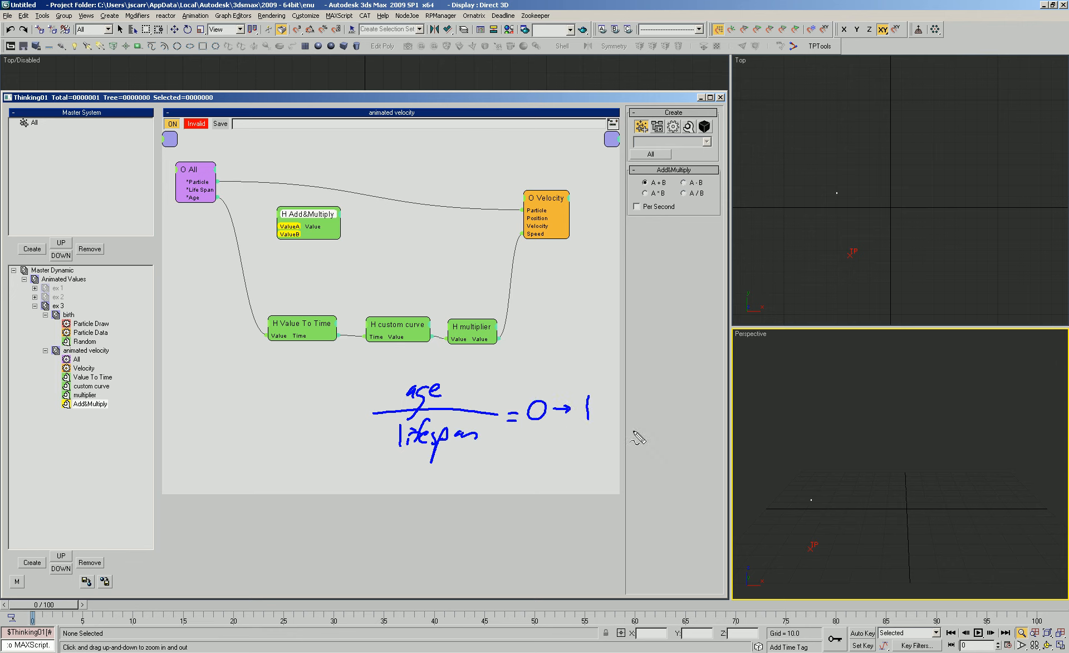
# - Set Add&Multiply to A / B and connect All's Age to ValueA and Life Span to ValueB
pyautogui.press('Escape')
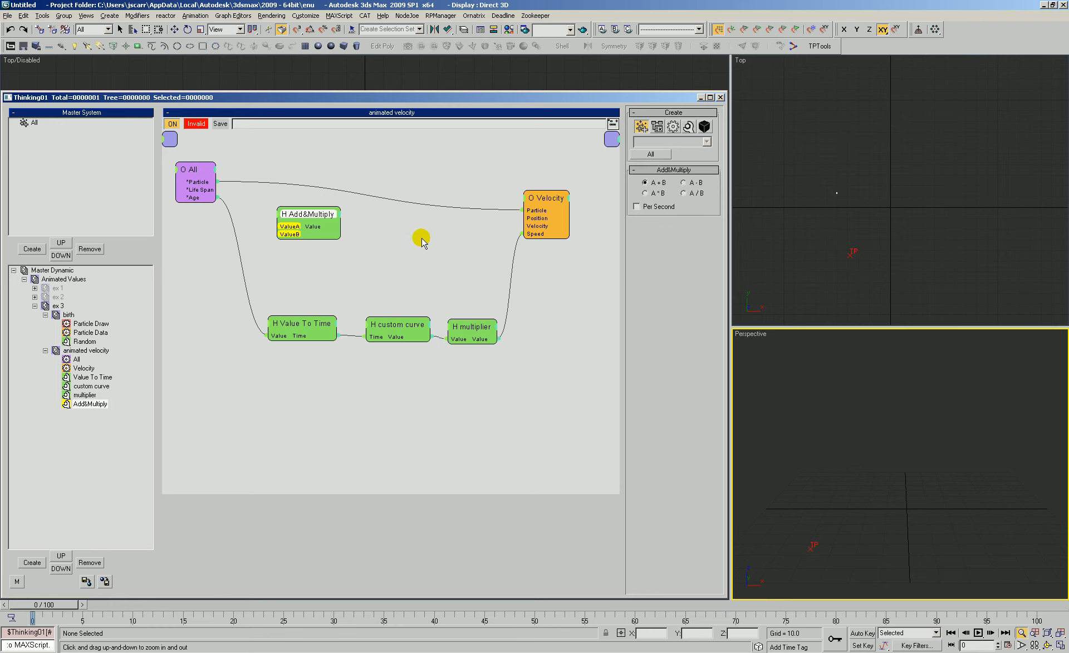
pyautogui.click(412, 247)
pyautogui.moveTo(294, 226); pyautogui.dragTo(275, 227)
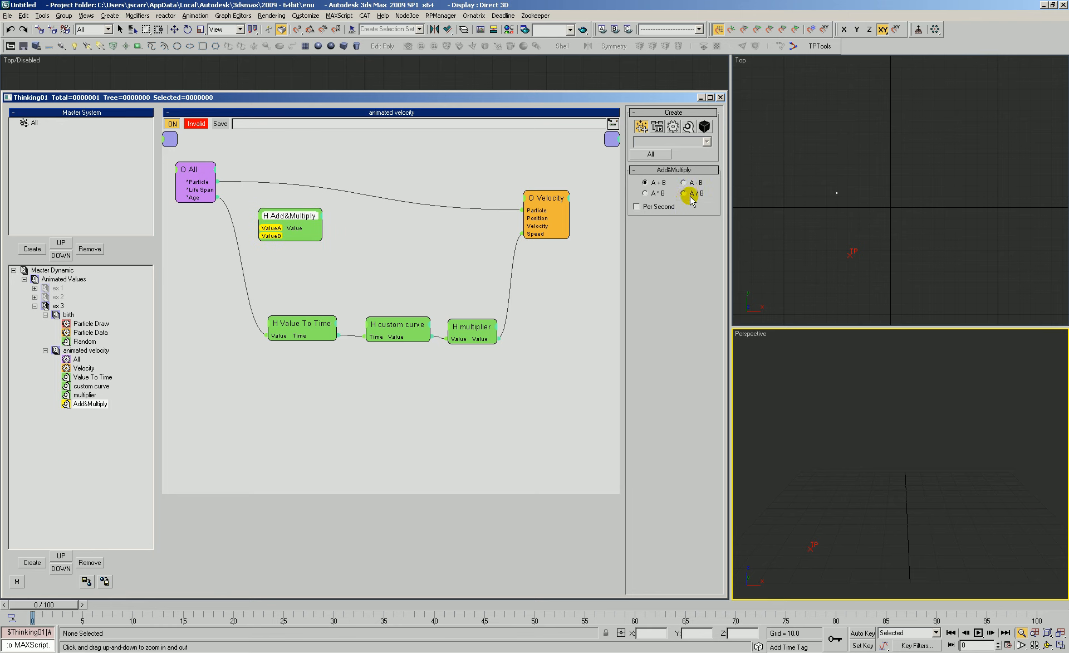
pyautogui.moveTo(210, 205)
pyautogui.mouseDown()
pyautogui.moveTo(231, 208)
pyautogui.moveTo(204, 204)
pyautogui.mouseUp()
pyautogui.moveTo(264, 228); pyautogui.dragTo(305, 218)
pyautogui.moveTo(203, 199); pyautogui.dragTo(294, 220)
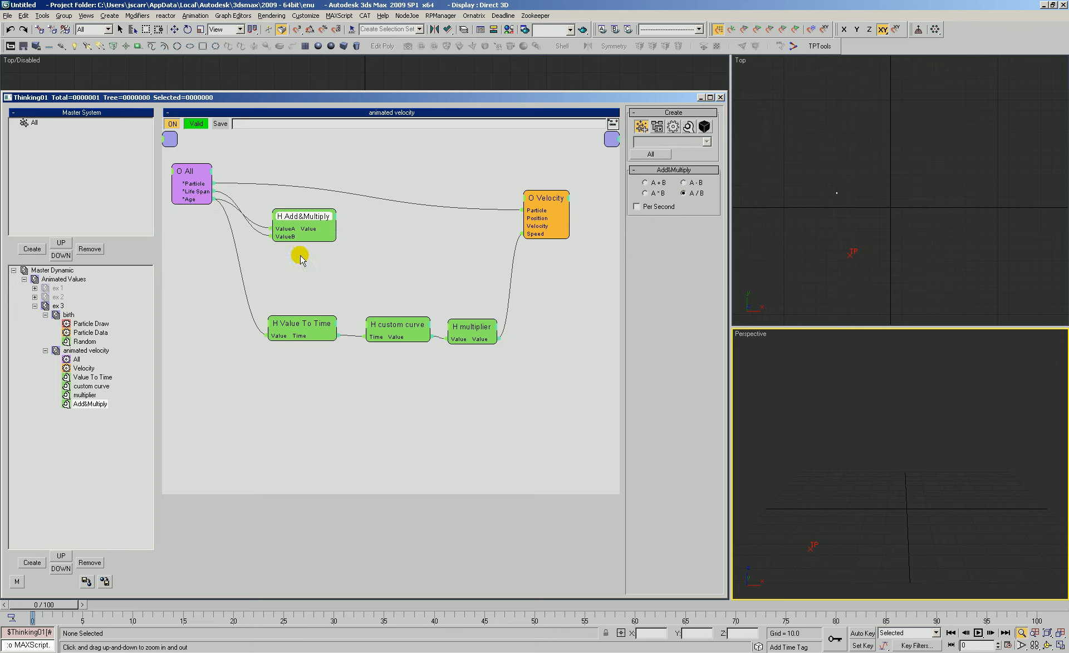
pyautogui.moveTo(304, 217); pyautogui.dragTo(290, 223)
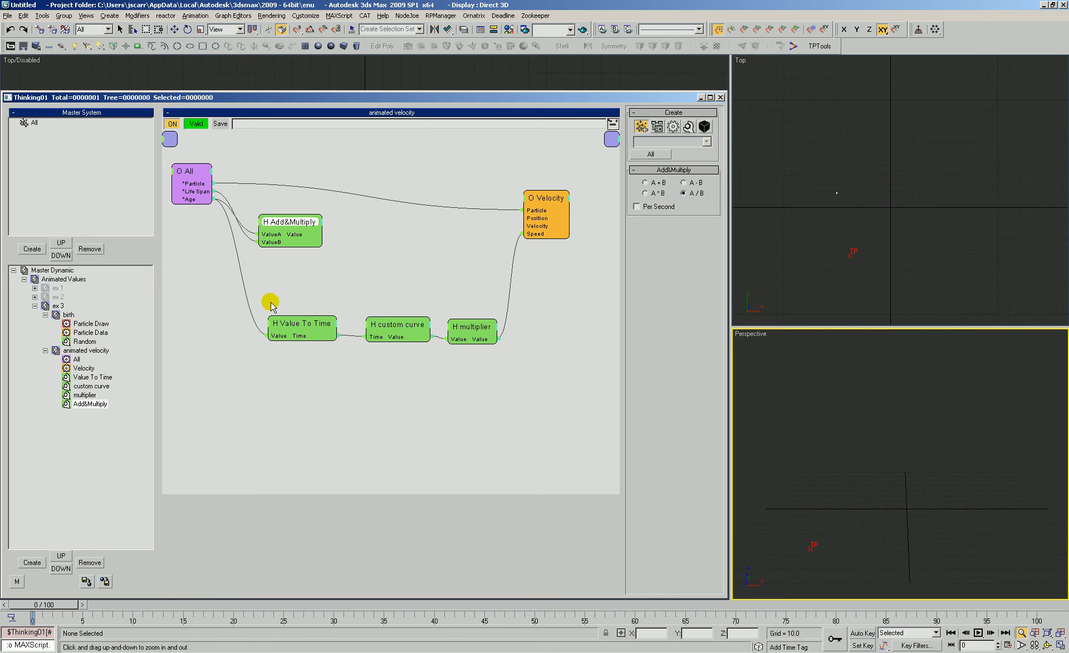
# - Connect Add&Multiply's Value output to Value To Time in place of Age, and line up the helper chain below the All operator
pyautogui.moveTo(309, 323)
pyautogui.mouseDown()
pyautogui.moveTo(316, 317)
pyautogui.moveTo(296, 319)
pyautogui.mouseUp()
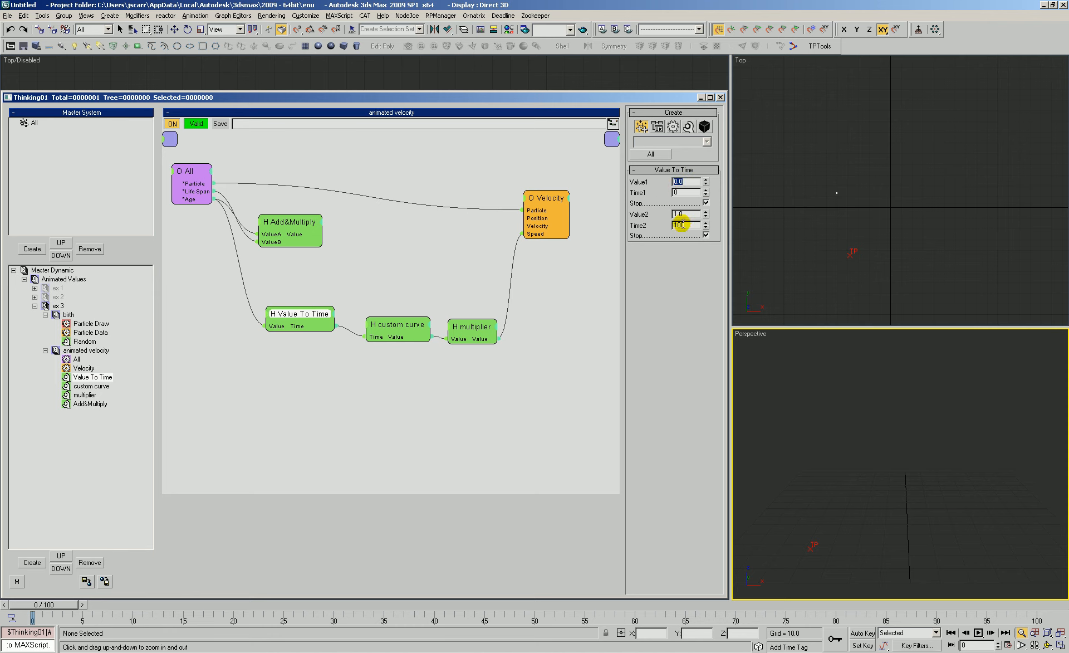
pyautogui.click(273, 325)
pyautogui.moveTo(297, 222); pyautogui.dragTo(276, 332)
pyautogui.moveTo(198, 286); pyautogui.dragTo(498, 295)
pyautogui.click(446, 267)
pyautogui.moveTo(395, 267); pyautogui.dragTo(488, 298)
pyautogui.click(424, 241)
pyautogui.moveTo(325, 259); pyautogui.dragTo(330, 272)
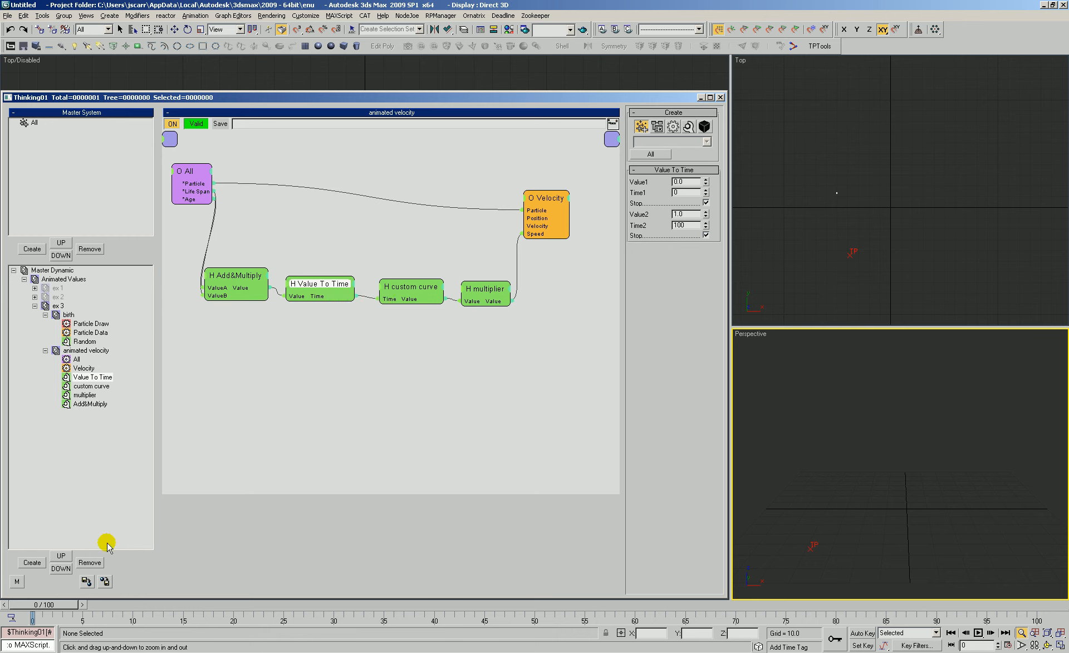
# - Show the custom curve's Value track in the curve editor and delete its keys near frames 41 and 50
pyautogui.click(428, 285)
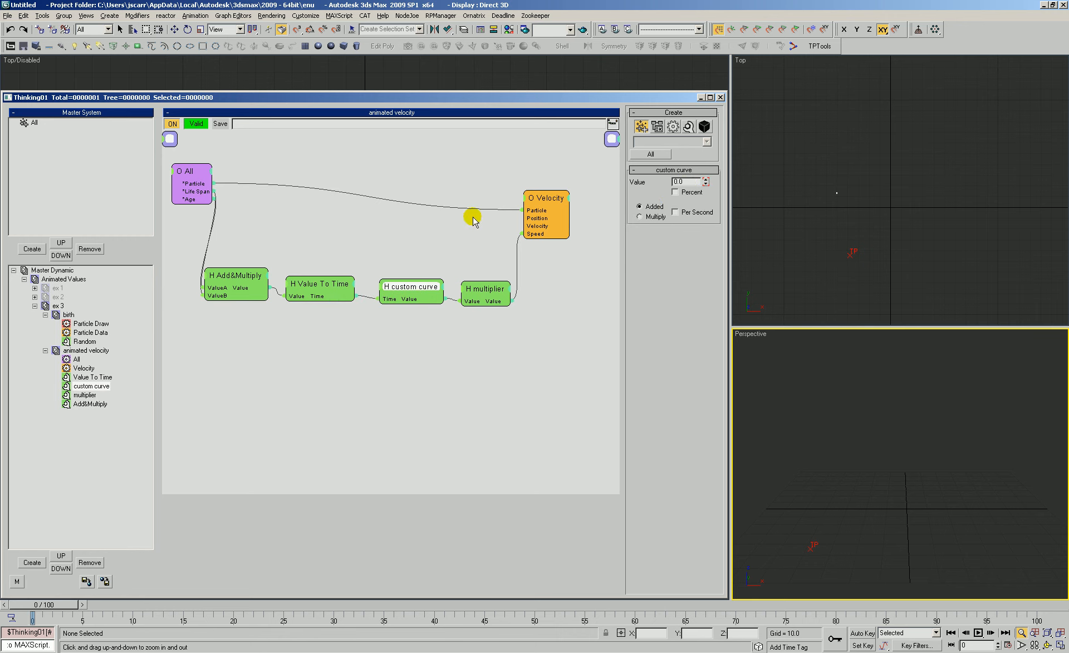
pyautogui.rightClick(688, 183)
pyautogui.click(651, 309)
pyautogui.click(473, 175)
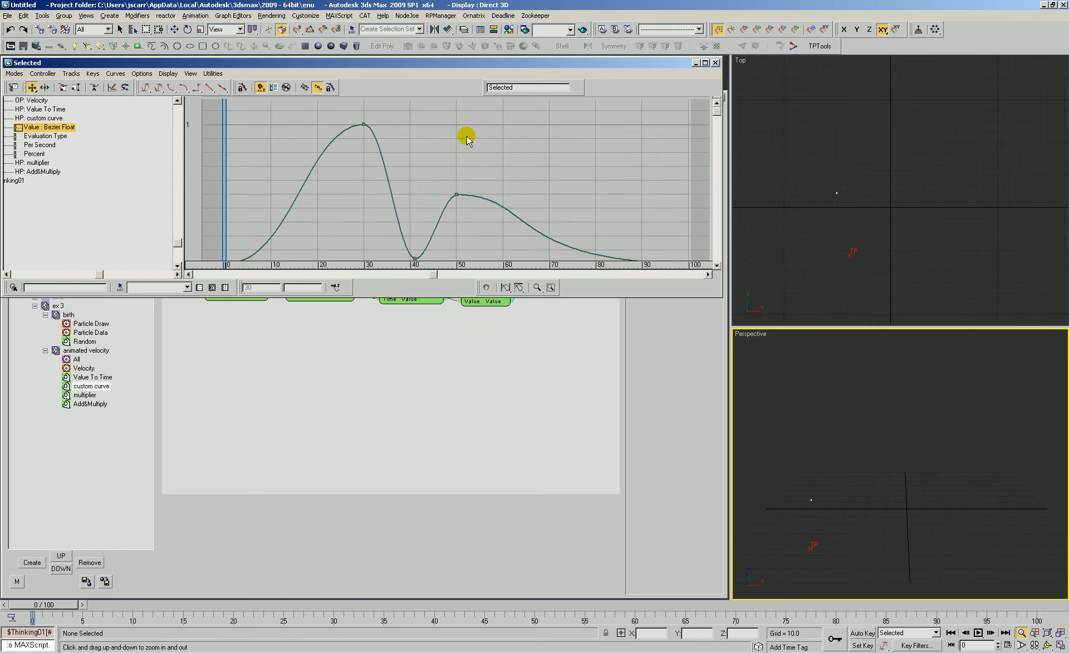
pyautogui.click(838, 238)
pyautogui.click(458, 184)
pyautogui.click(415, 149)
pyautogui.hotkey('alt', 'z')
pyautogui.moveTo(397, 149); pyautogui.dragTo(390, 227)
pyautogui.rightClick(401, 170)
pyautogui.moveTo(401, 171); pyautogui.dragTo(439, 216)
pyautogui.press('Delete')
pyautogui.moveTo(444, 147); pyautogui.dragTo(469, 178)
pyautogui.press('Delete')
# - Move the custom curve's peak key to frame 43 and adjust the peak, start and end tangents into a smooth bell shape
pyautogui.moveTo(376, 119); pyautogui.dragTo(353, 152)
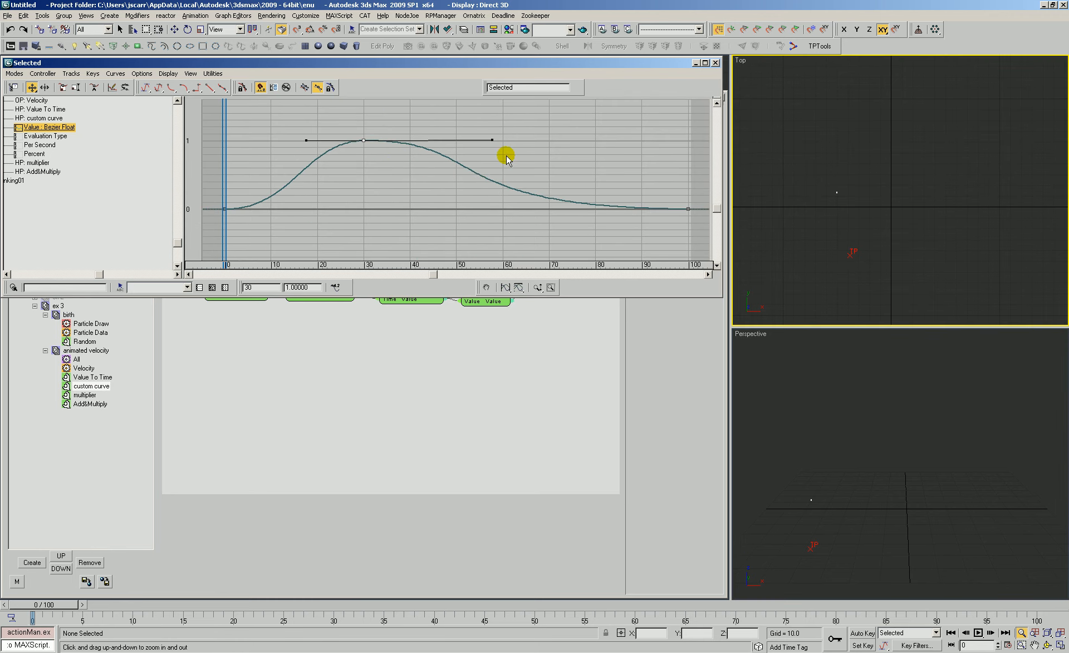
pyautogui.moveTo(491, 139); pyautogui.dragTo(407, 142)
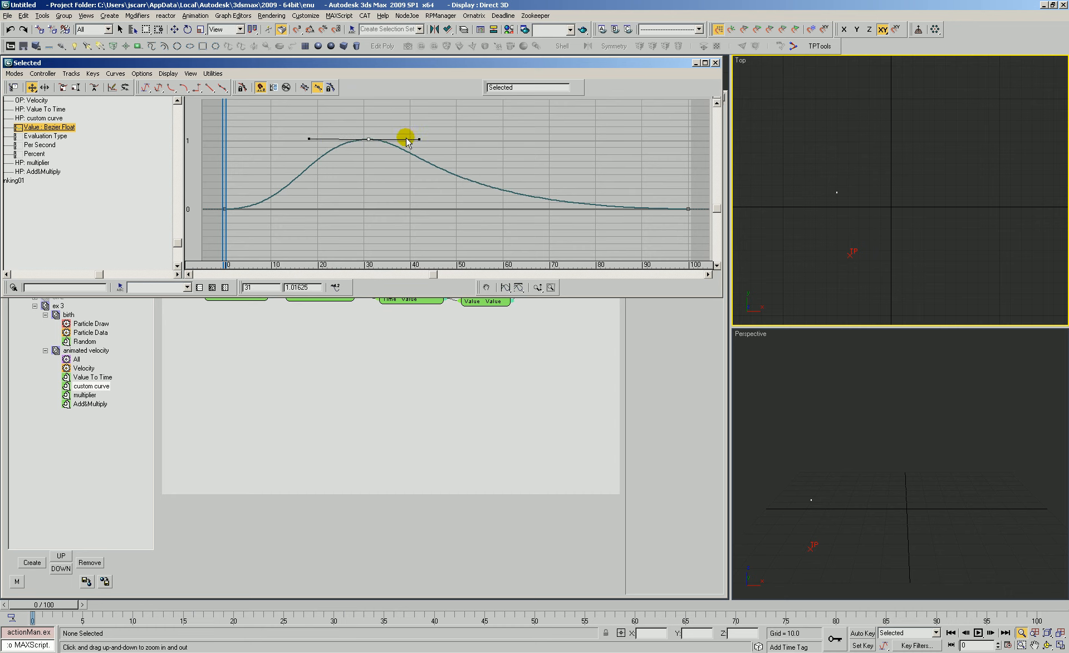
pyautogui.moveTo(307, 141); pyautogui.dragTo(425, 145)
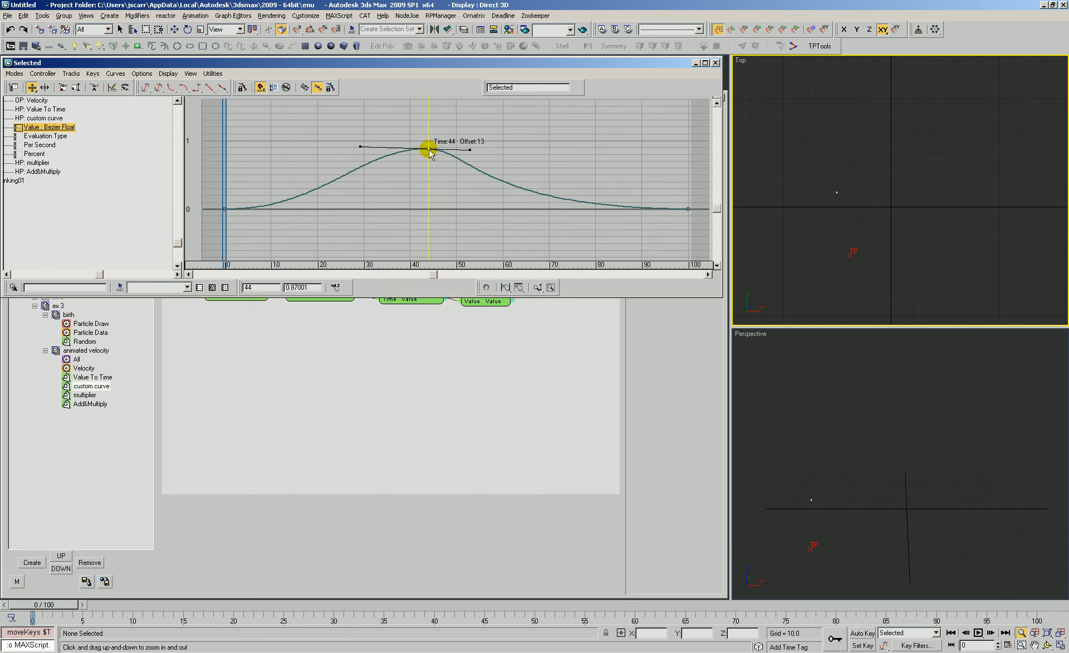
pyautogui.moveTo(265, 181); pyautogui.dragTo(210, 225)
pyautogui.moveTo(320, 208); pyautogui.dragTo(263, 206)
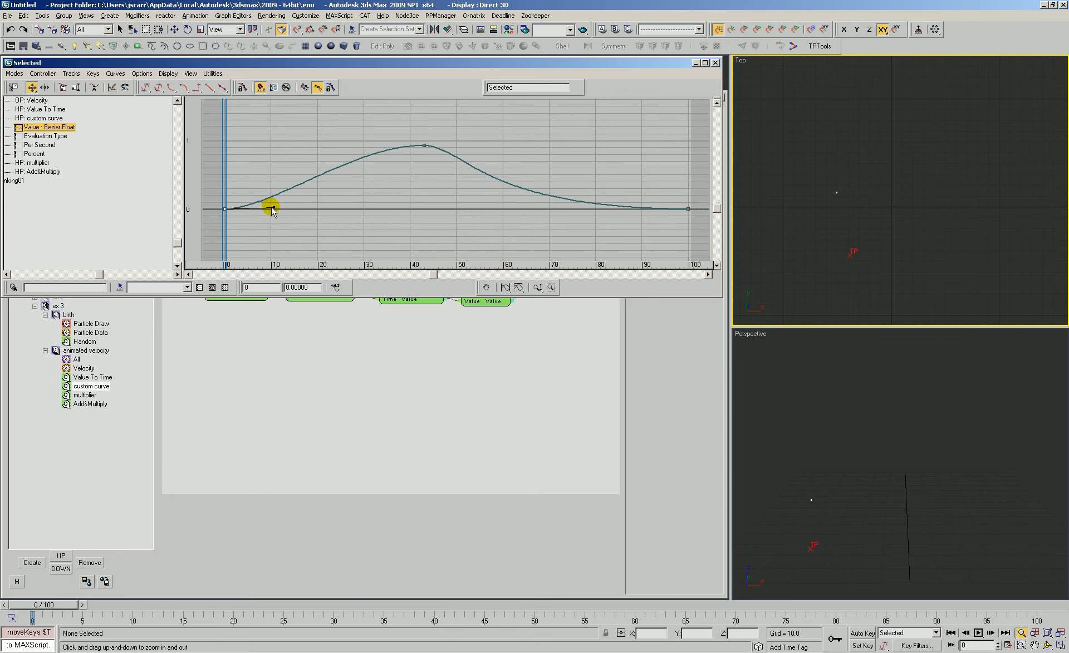
pyautogui.click(688, 208)
pyautogui.moveTo(481, 207); pyautogui.dragTo(580, 207)
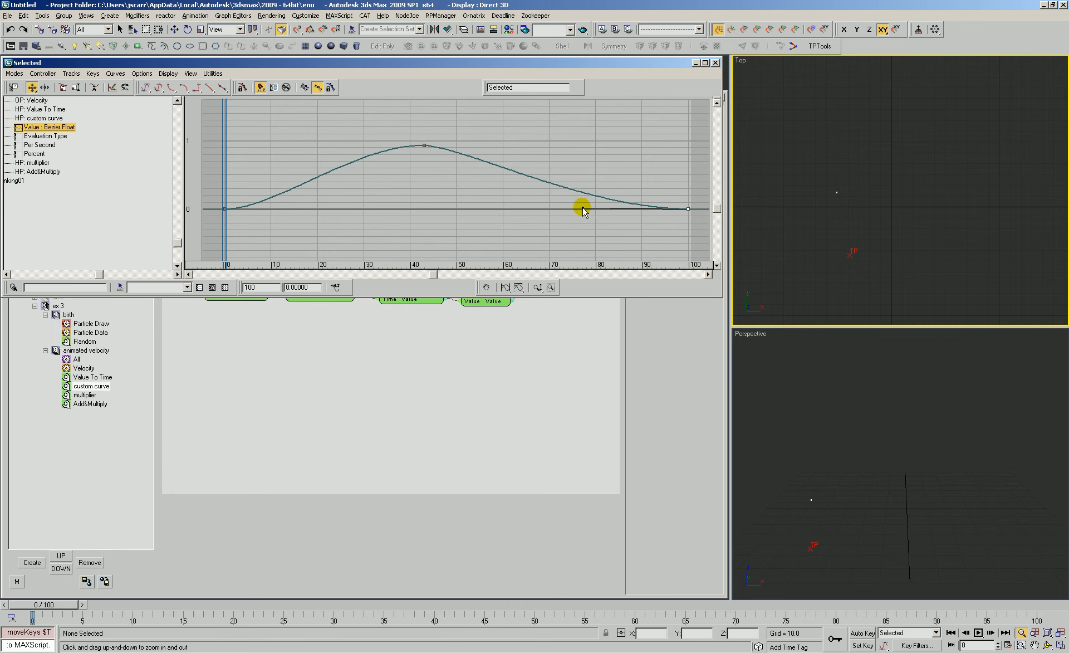
# - Set the peak key at frame 43 to a value of 1 and close the curve editor
pyautogui.click(425, 115)
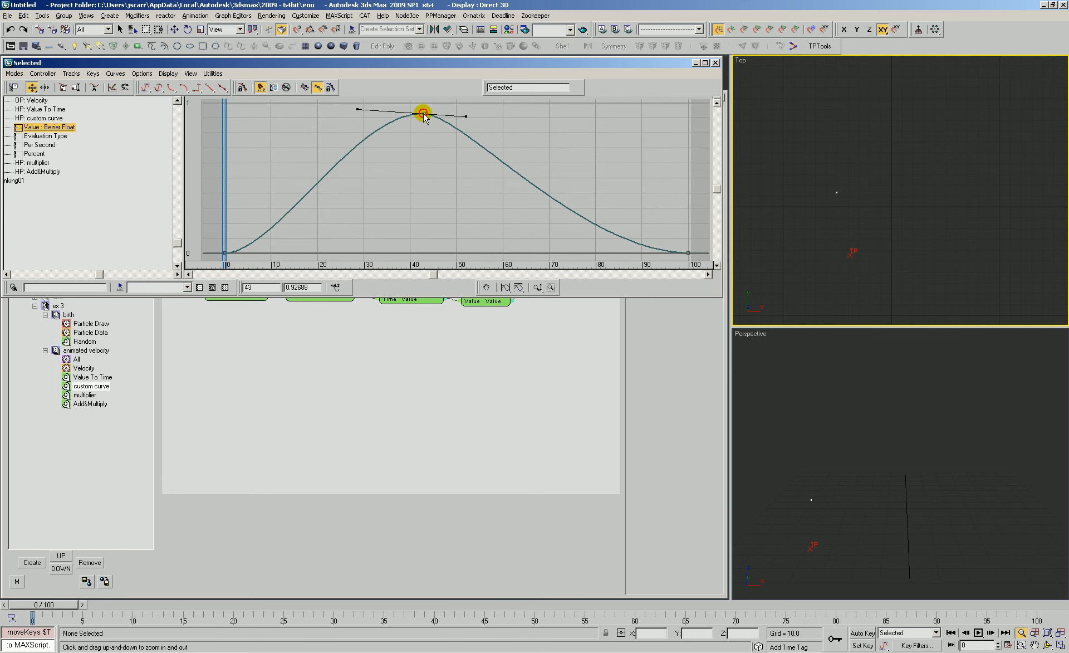
pyautogui.moveTo(423, 113); pyautogui.dragTo(425, 105)
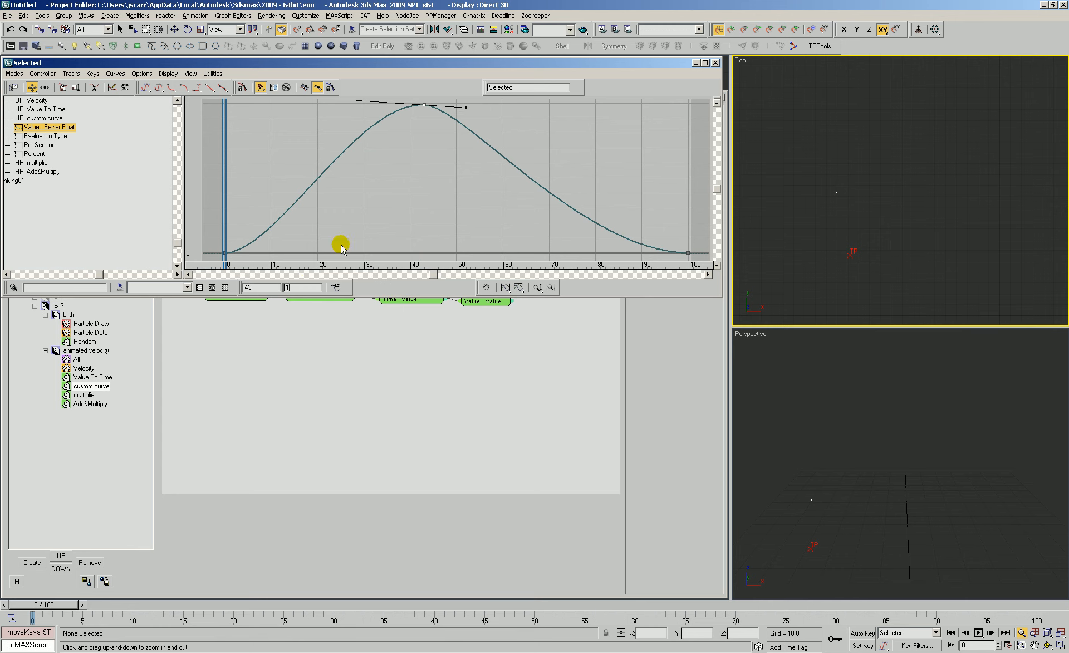
pyautogui.click(716, 63)
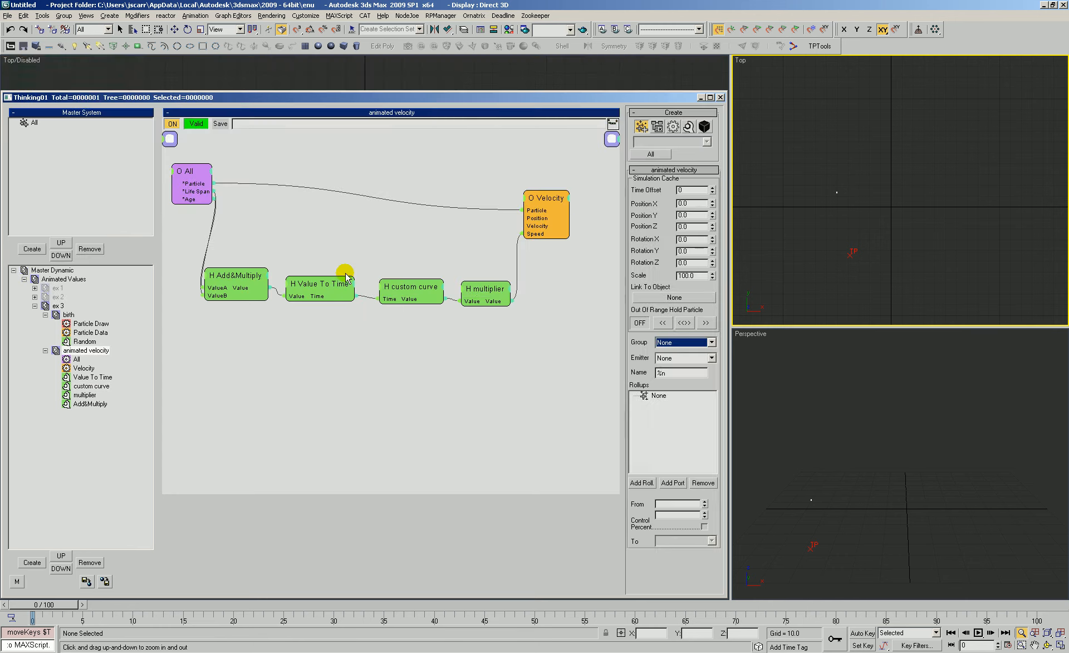
# - Scrub the timeline to preview the life-span-driven particle speed, and return to frame 0
pyautogui.moveTo(50, 604); pyautogui.dragTo(464, 644)
pyautogui.hotkey('alt', 'z')
pyautogui.moveTo(842, 486); pyautogui.dragTo(818, 441)
pyautogui.moveTo(23, 605)
pyautogui.mouseDown()
pyautogui.moveTo(322, 636)
pyautogui.moveTo(462, 633)
pyautogui.moveTo(548, 613)
pyautogui.moveTo(586, 646)
pyautogui.moveTo(700, 643)
pyautogui.moveTo(785, 615)
pyautogui.moveTo(21, 600)
pyautogui.mouseUp()
# - Add an m3d LifeProgress helper, connect All's Particle output to it, and feed its Life Progress output into Value To Time
pyautogui.moveTo(245, 275); pyautogui.dragTo(257, 213)
pyautogui.rightClick(213, 333)
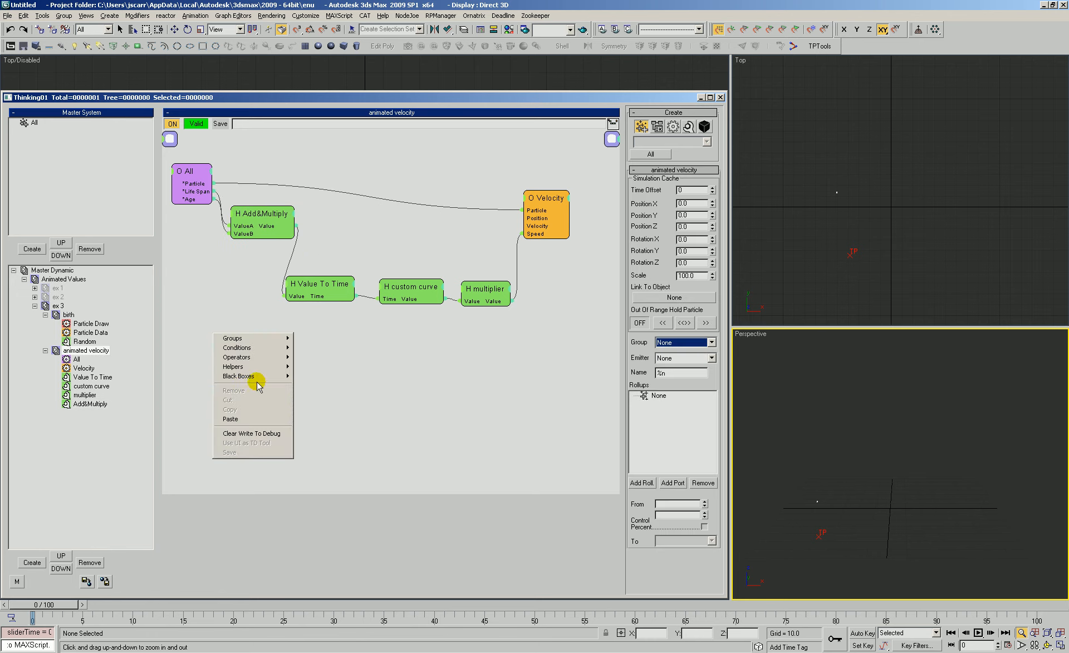
pyautogui.moveTo(265, 368)
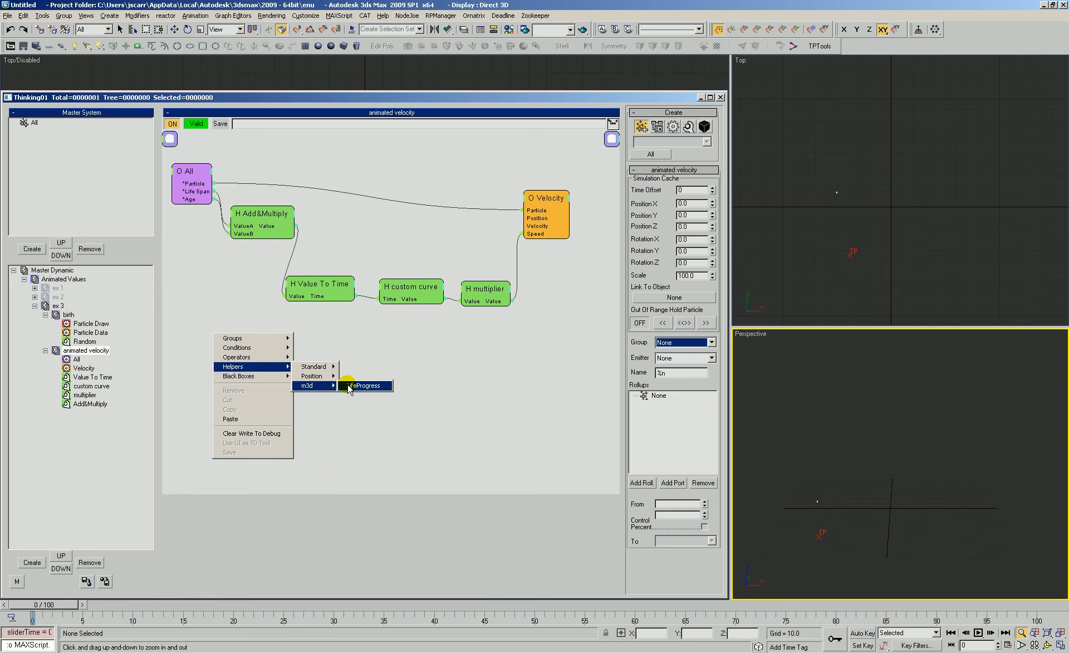
pyautogui.moveTo(309, 387)
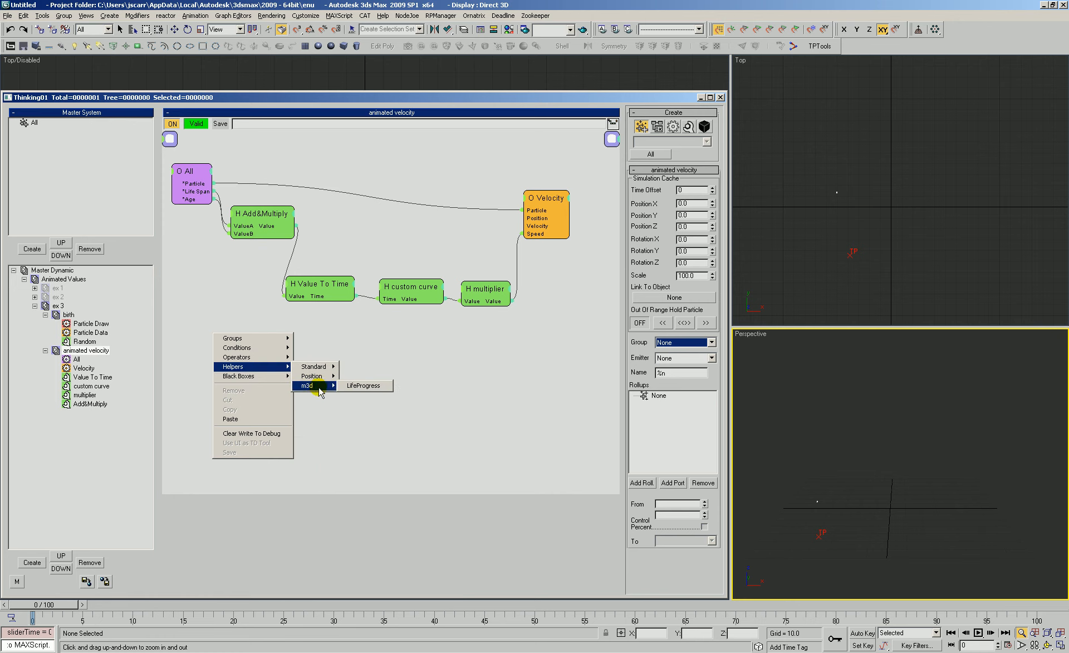
pyautogui.click(362, 386)
pyautogui.moveTo(270, 340); pyautogui.dragTo(213, 184)
pyautogui.moveTo(358, 156); pyautogui.dragTo(291, 297)
pyautogui.click(296, 297)
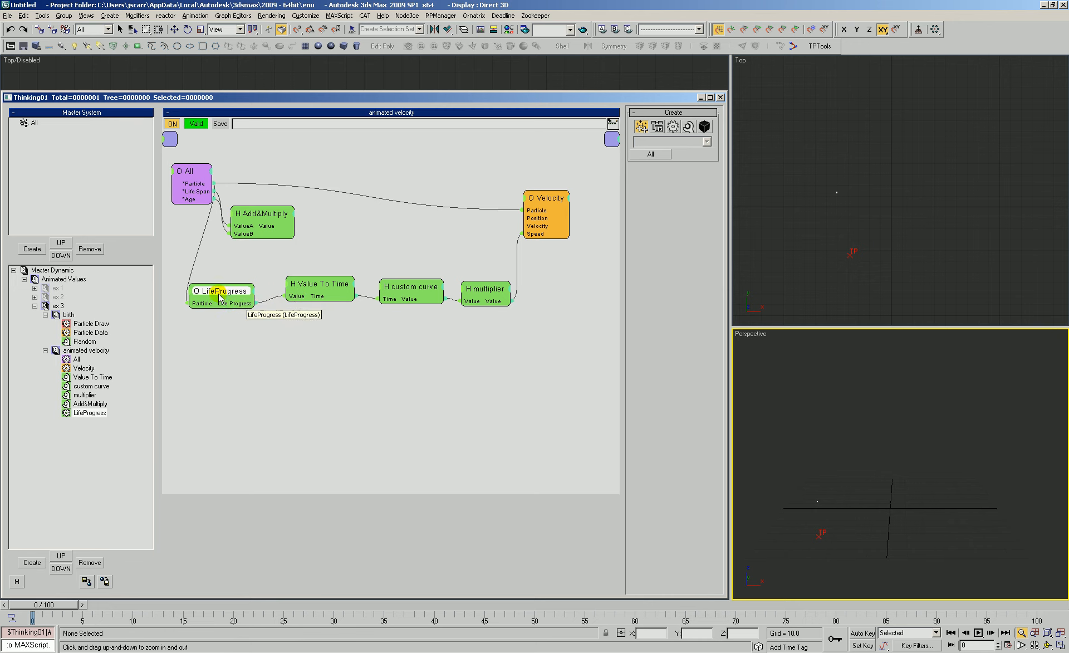
pyautogui.moveTo(217, 292); pyautogui.dragTo(220, 285)
pyautogui.moveTo(256, 218)
pyautogui.mouseDown()
pyautogui.moveTo(265, 226)
pyautogui.moveTo(278, 218)
pyautogui.mouseUp()
pyautogui.moveTo(59, 600); pyautogui.dragTo(23, 598)
pyautogui.click(370, 256)
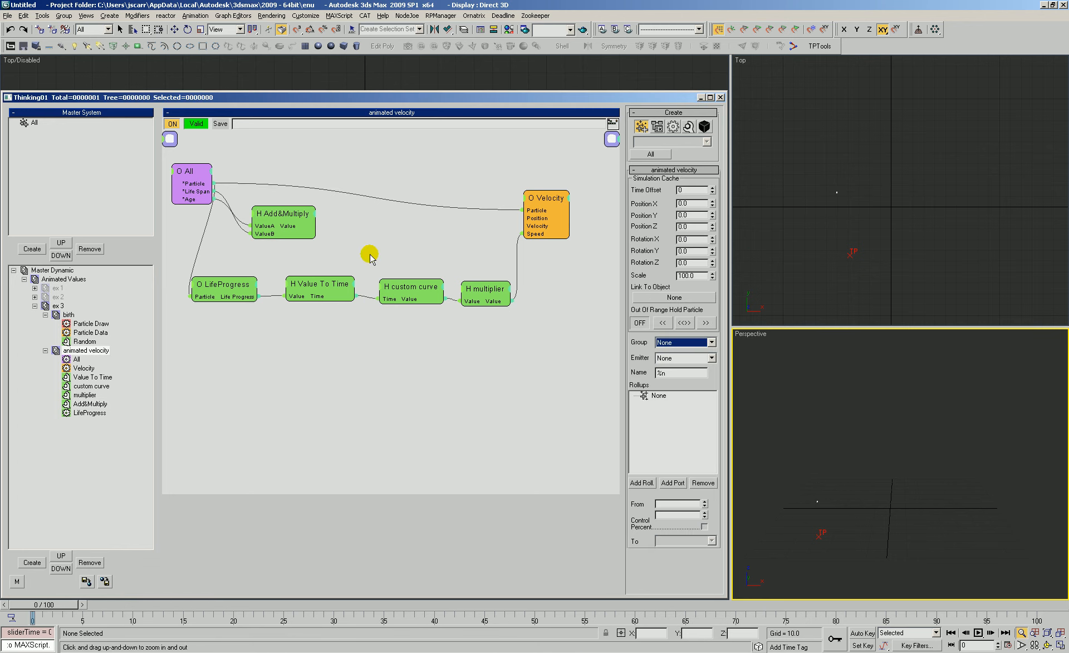
# - Delete the LifeProgress helper and reconnect Add&Multiply's Value output to Value To Time
pyautogui.click(237, 296)
pyautogui.press('Delete')
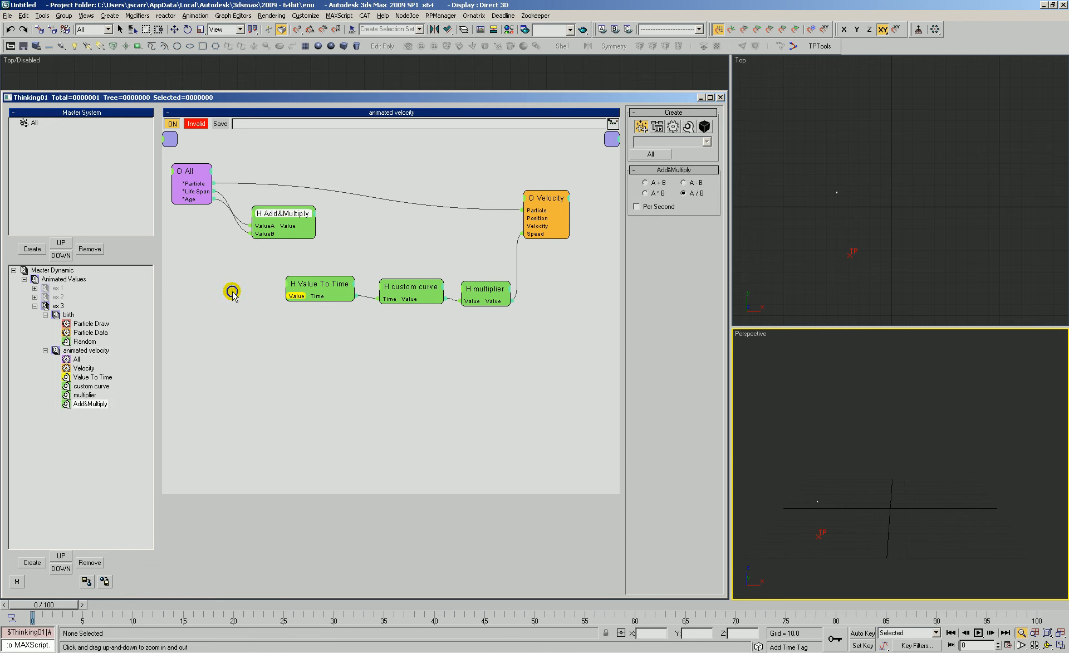
pyautogui.moveTo(285, 212); pyautogui.dragTo(492, 337)
pyautogui.click(284, 262)
pyautogui.moveTo(483, 291); pyautogui.dragTo(487, 267)
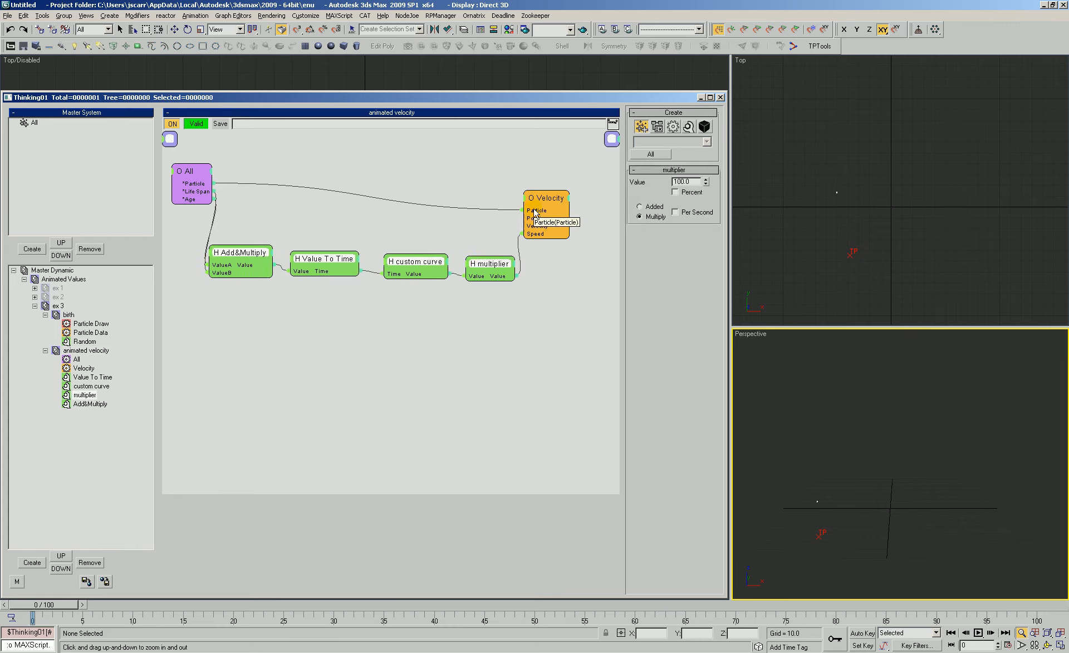
# - Rearrange Velocity and the Add&Multiply, Value To Time, custom curve and multiplier helpers into an evenly spaced row
pyautogui.moveTo(533, 206); pyautogui.dragTo(551, 188)
pyautogui.moveTo(240, 240); pyautogui.dragTo(488, 245)
pyautogui.click(315, 357)
pyautogui.moveTo(257, 236); pyautogui.dragTo(518, 299)
pyautogui.click(421, 322)
pyautogui.moveTo(349, 238); pyautogui.dragTo(359, 242)
pyautogui.moveTo(334, 222); pyautogui.dragTo(523, 284)
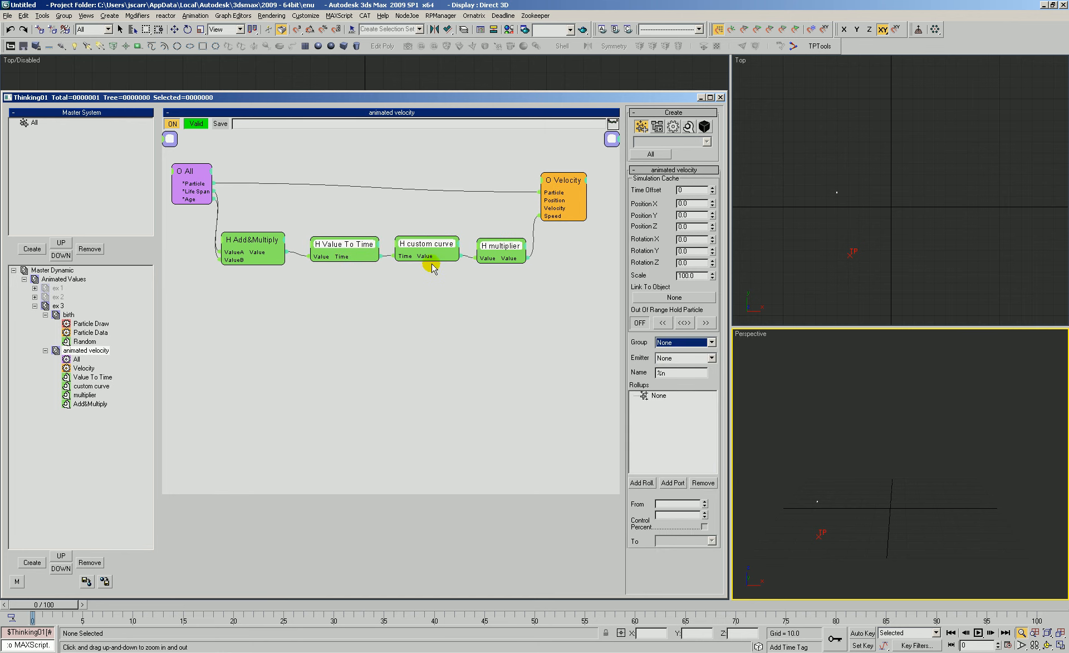
# - Insert the m3d_Basic graphOp black box and spread out its Value To Time, fade in, fade out and mult helpers
pyautogui.rightClick(281, 299)
pyautogui.moveTo(293, 343)
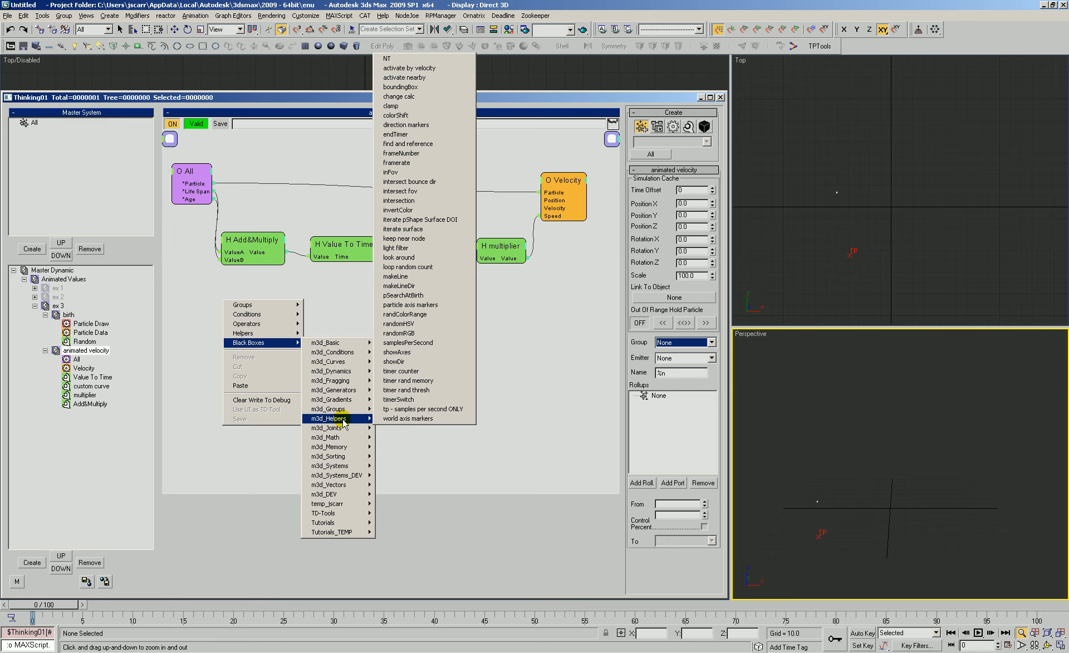
pyautogui.moveTo(329, 343)
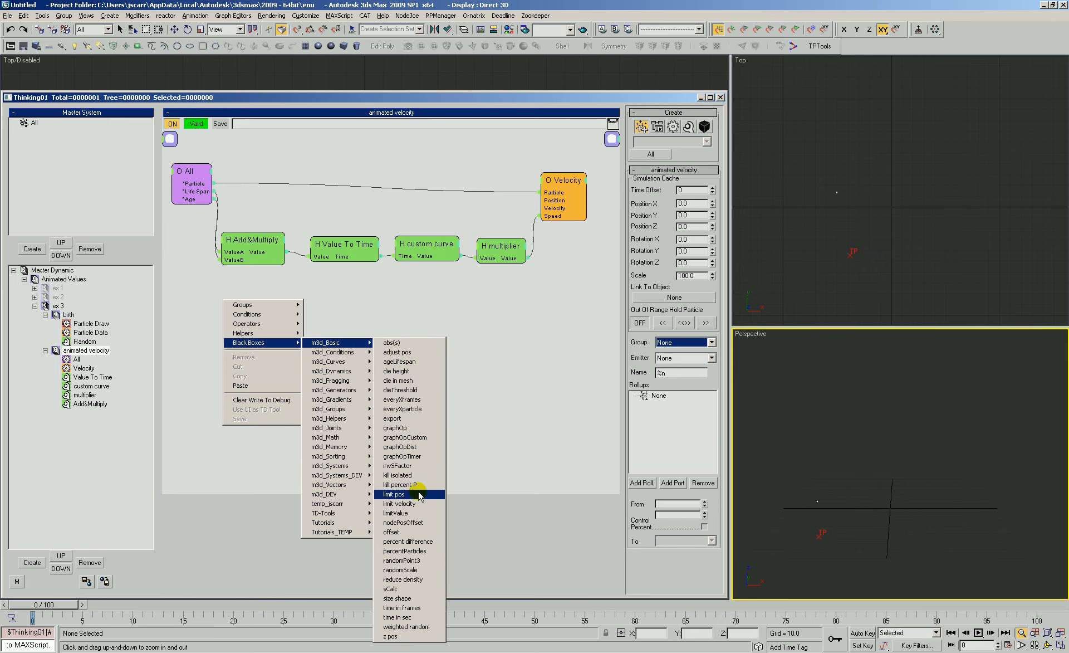
pyautogui.click(398, 427)
pyautogui.click(289, 302)
pyautogui.doubleClick(687, 181)
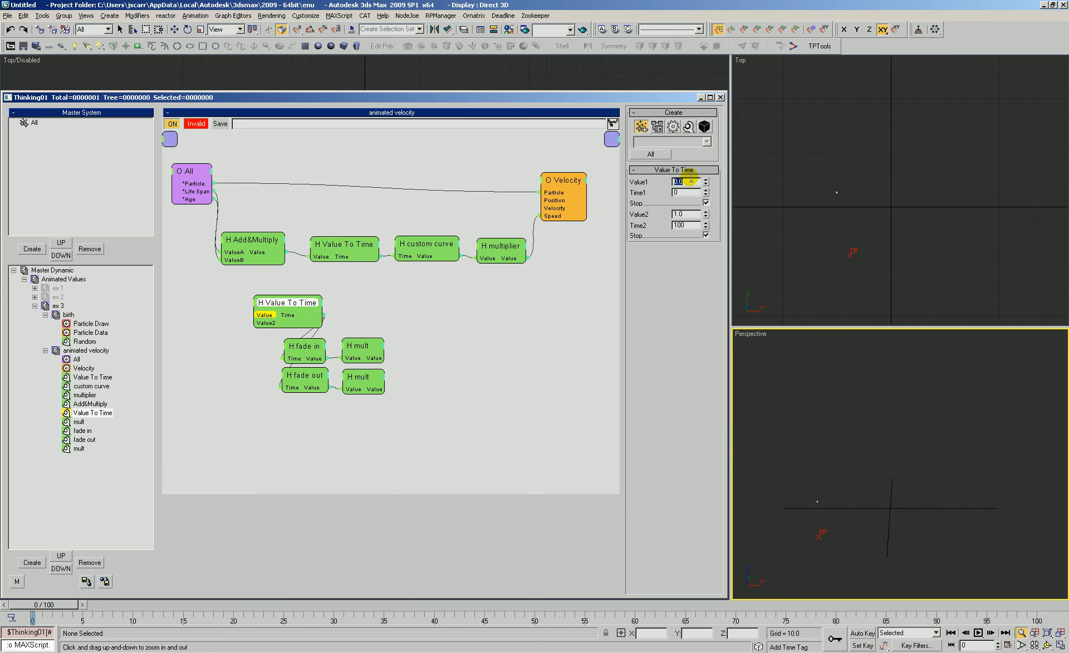
pyautogui.moveTo(263, 305); pyautogui.dragTo(203, 350)
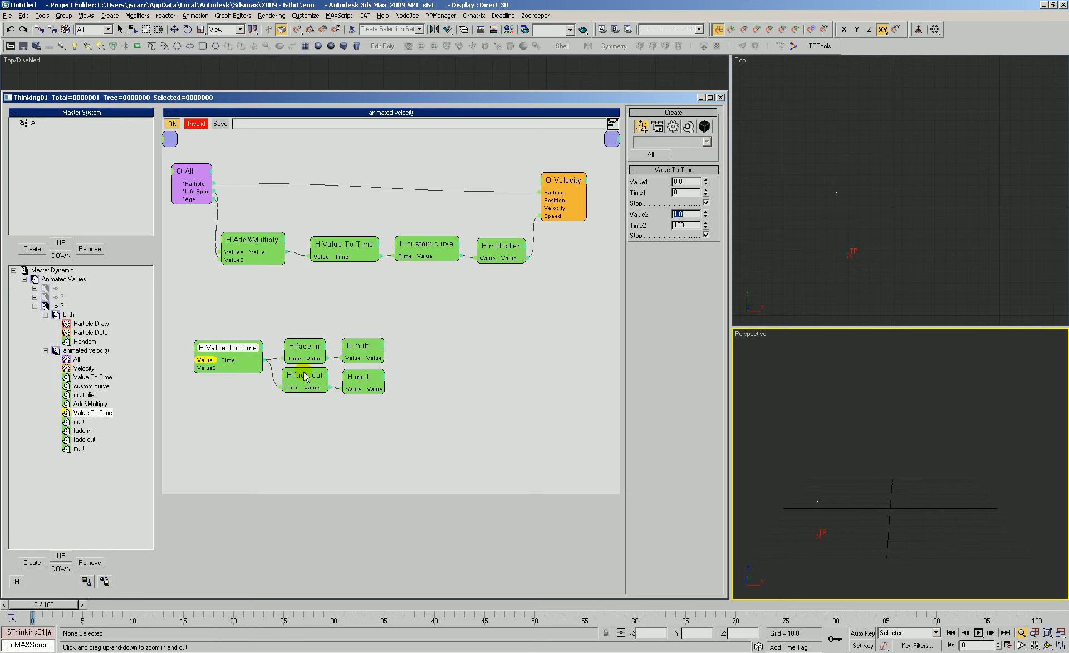
pyautogui.moveTo(686, 193); pyautogui.dragTo(654, 192)
pyautogui.moveTo(298, 353)
pyautogui.mouseDown()
pyautogui.moveTo(297, 344)
pyautogui.moveTo(304, 380)
pyautogui.moveTo(311, 347)
pyautogui.moveTo(301, 343)
pyautogui.mouseUp()
pyautogui.moveTo(300, 389); pyautogui.dragTo(302, 388)
pyautogui.moveTo(359, 346); pyautogui.dragTo(562, 257)
pyautogui.moveTo(383, 395); pyautogui.dragTo(541, 412)
# - Remove all the inserted graphOp black box helpers from the animated velocity set
pyautogui.click(434, 343)
pyautogui.moveTo(201, 301); pyautogui.dragTo(413, 438)
pyautogui.rightClick(474, 337)
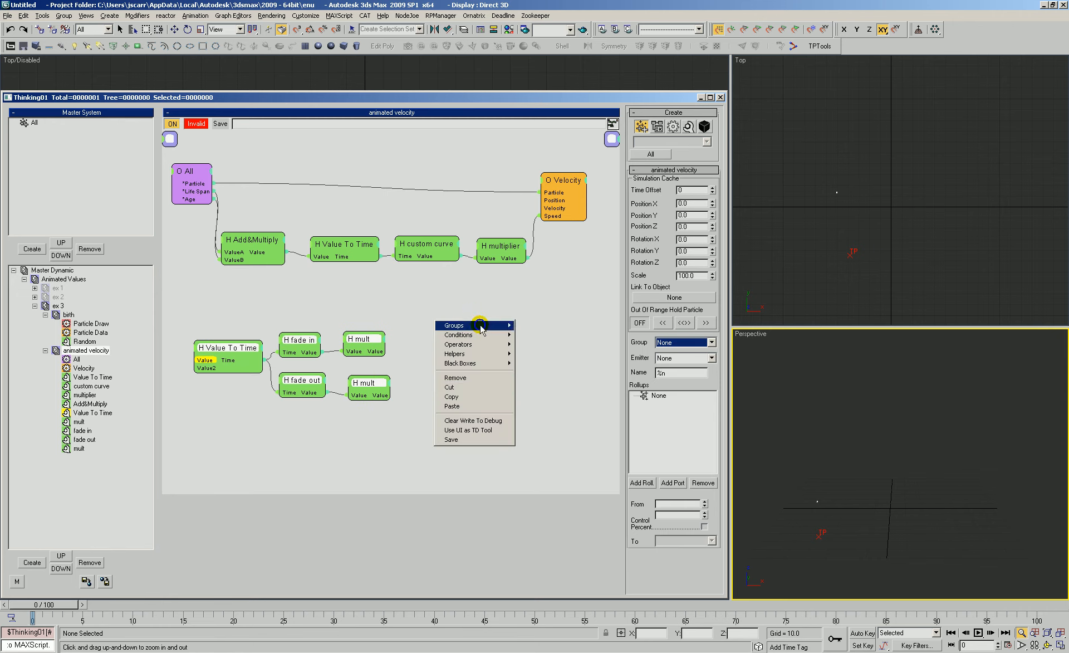
pyautogui.click(472, 383)
pyautogui.click(306, 394)
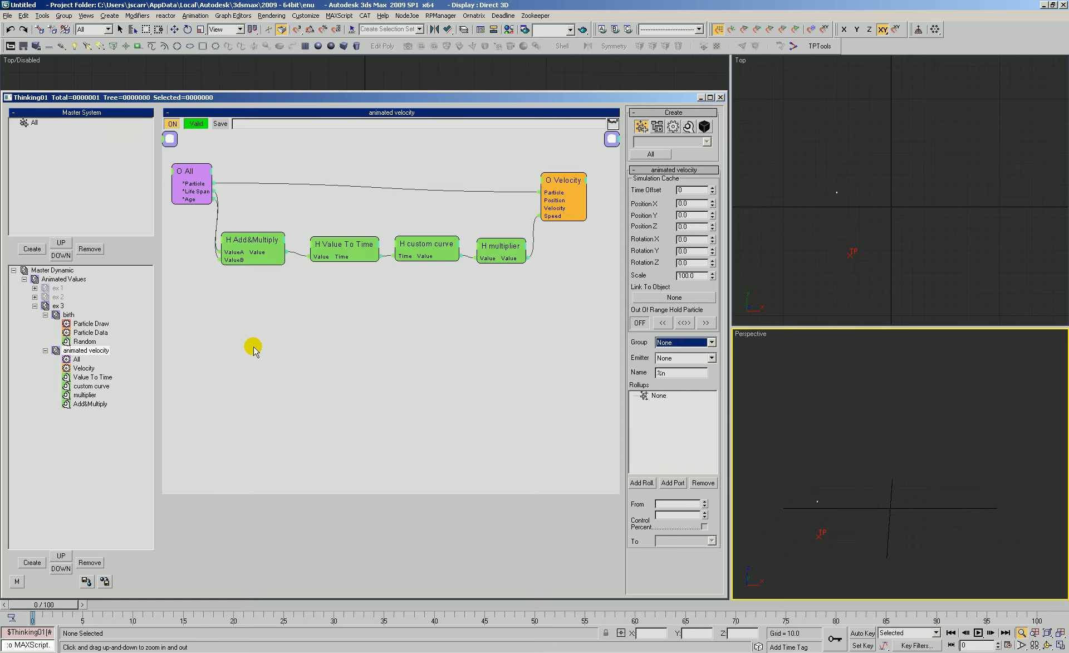
# - Collapse ex 3's birth and animated velocity sets in the tree and open the parent Animated Values set
pyautogui.click(45, 351)
pyautogui.click(46, 315)
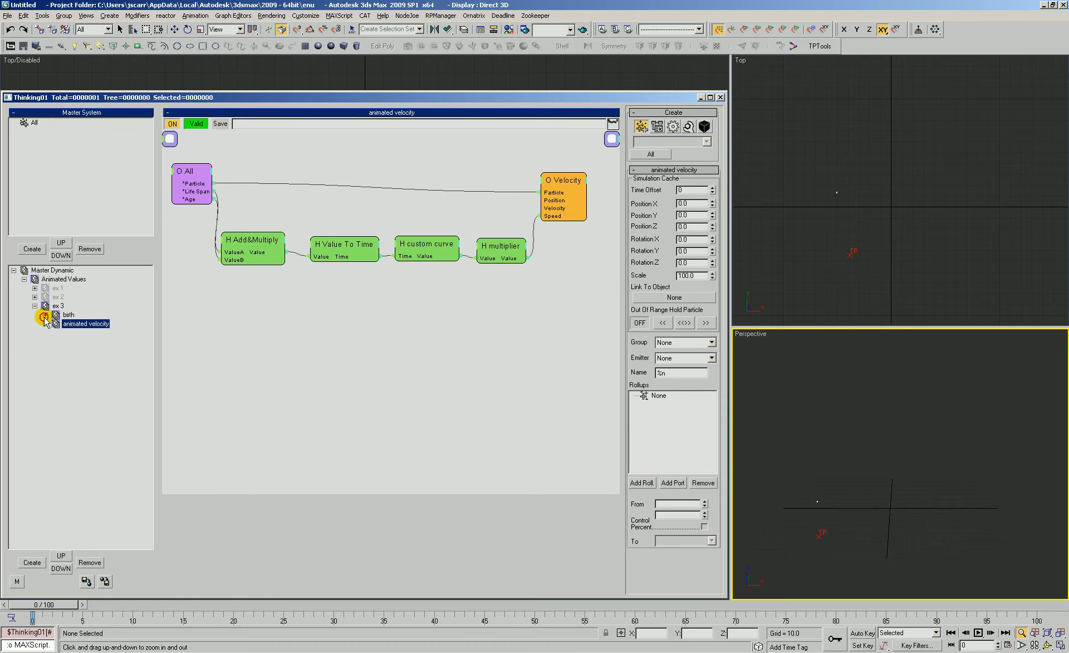
pyautogui.click(58, 305)
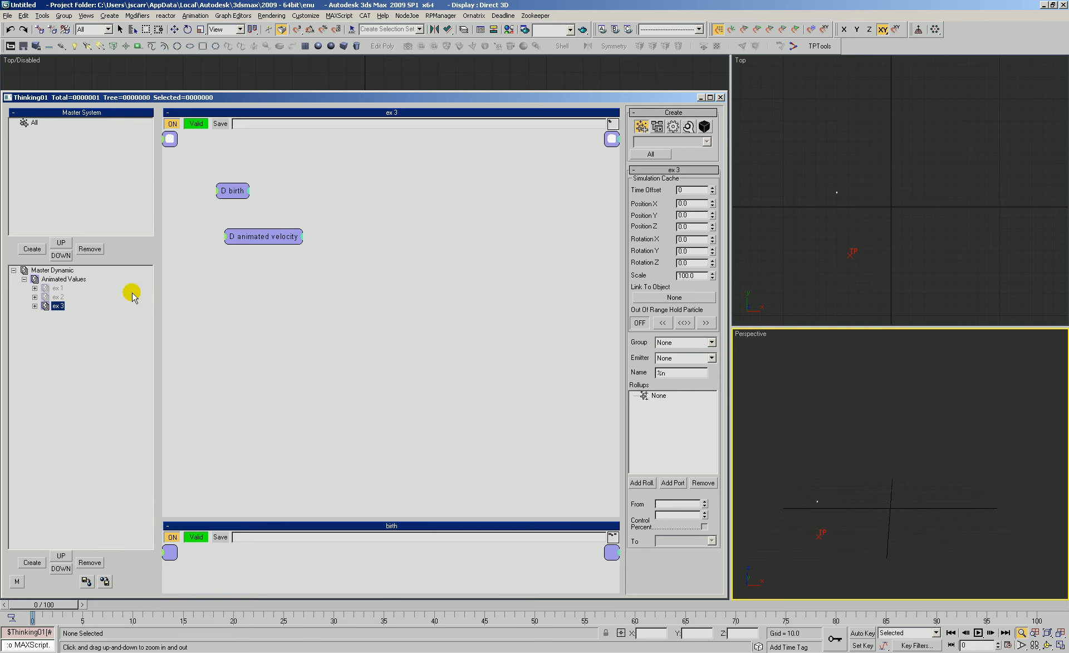
pyautogui.click(58, 280)
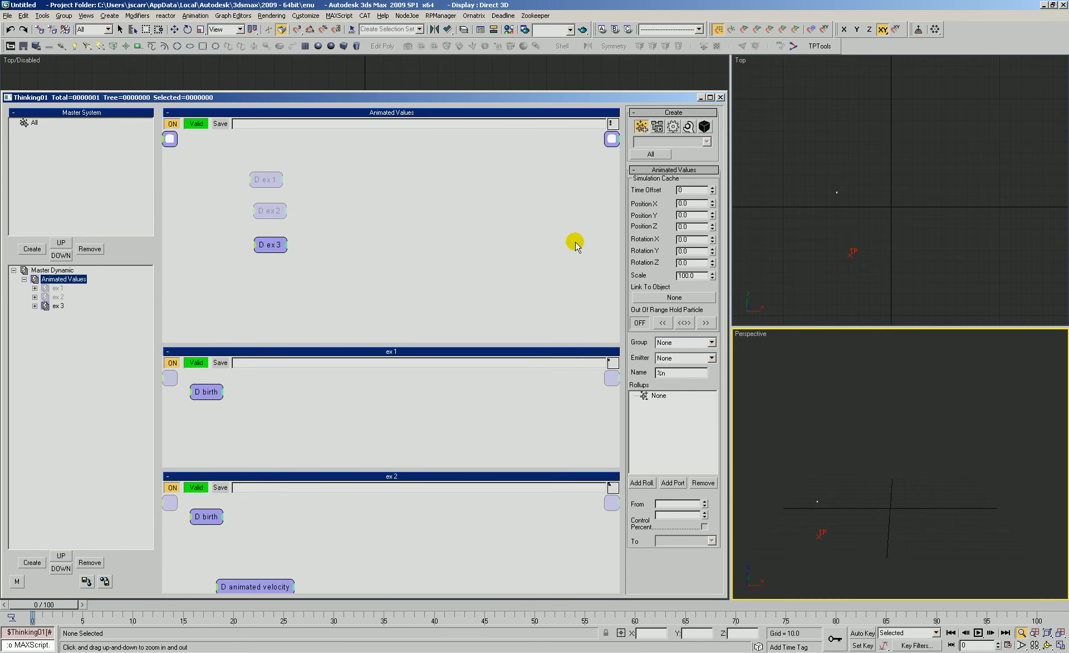